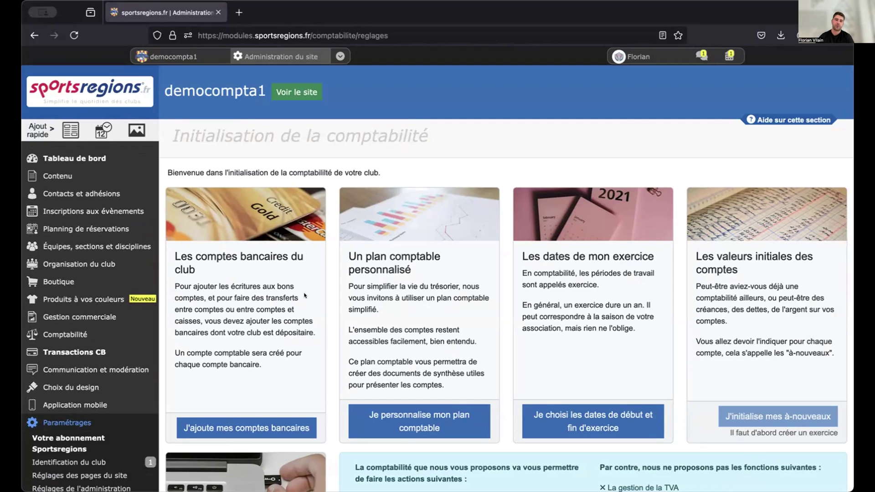
Create the first accounting period, starting in Septembre 2024 and lasting 12 mois.
scroll(580, 386, "down", 1)
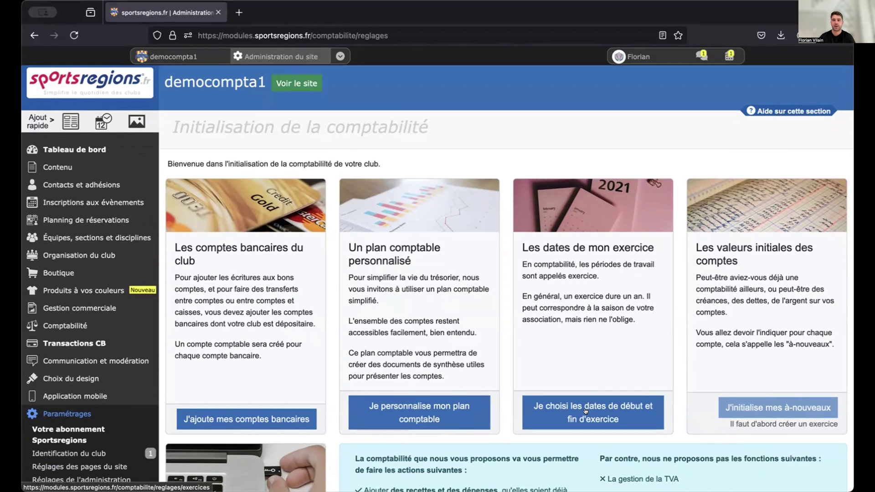
left_click(586, 411)
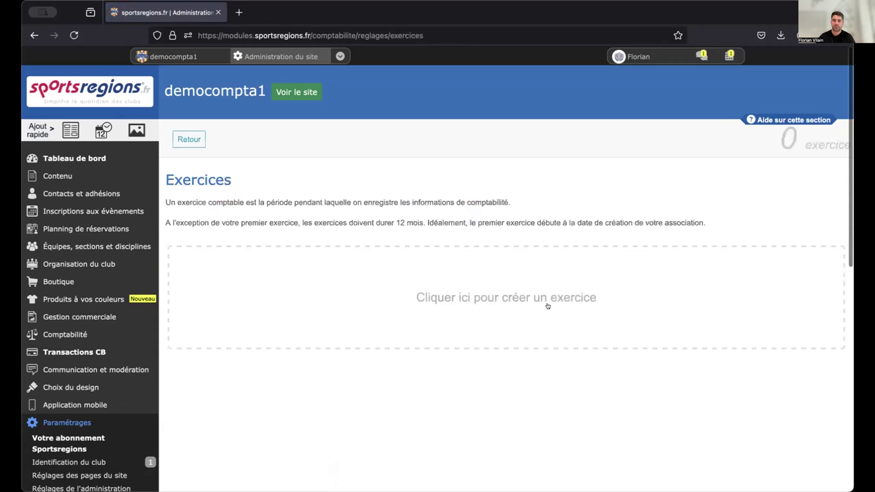
left_click(547, 298)
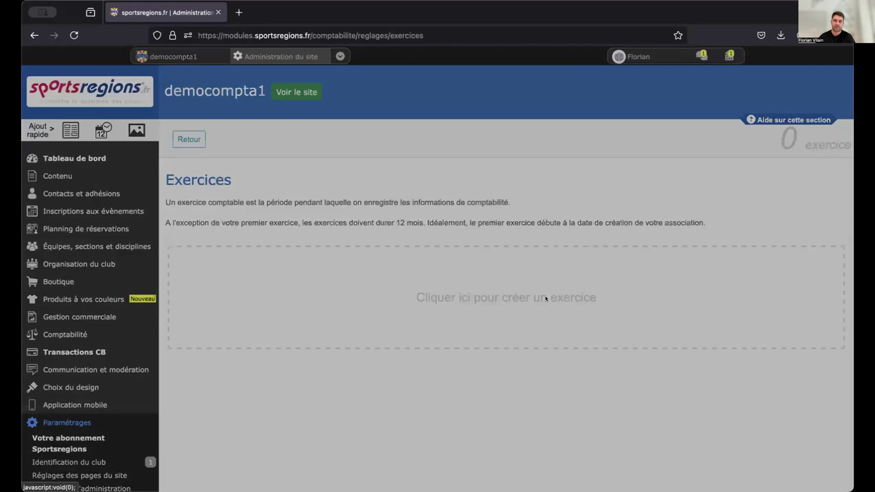
left_click(414, 239)
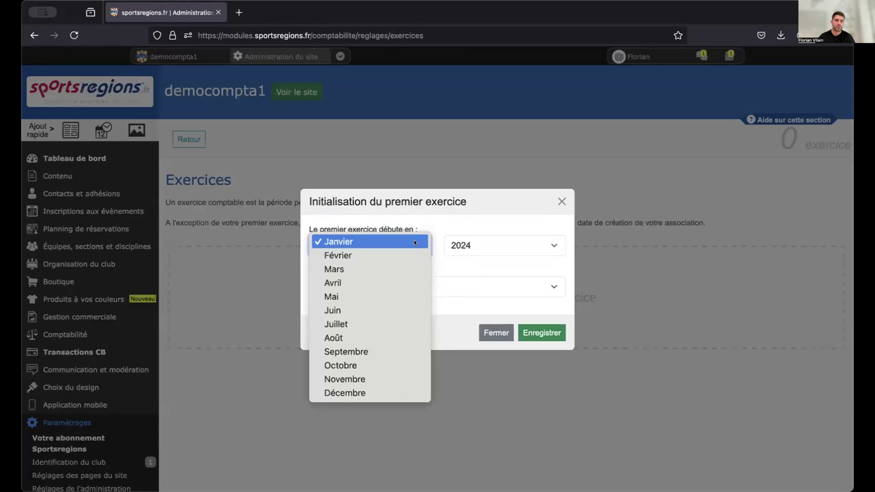
left_click(393, 348)
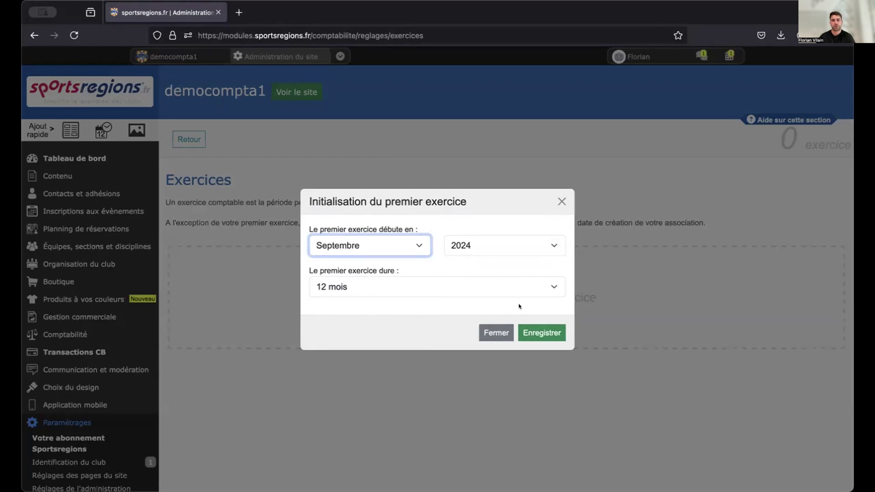
left_click(538, 326)
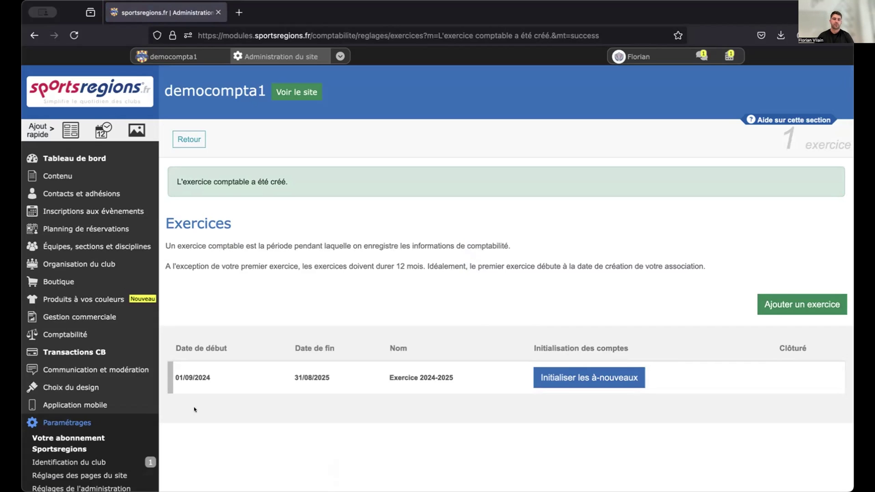
From the accounting setup, add a cash account named Caisse to the club's bank and cash accounts.
scroll(79, 429, "down", 1)
scroll(79, 428, "down", 5)
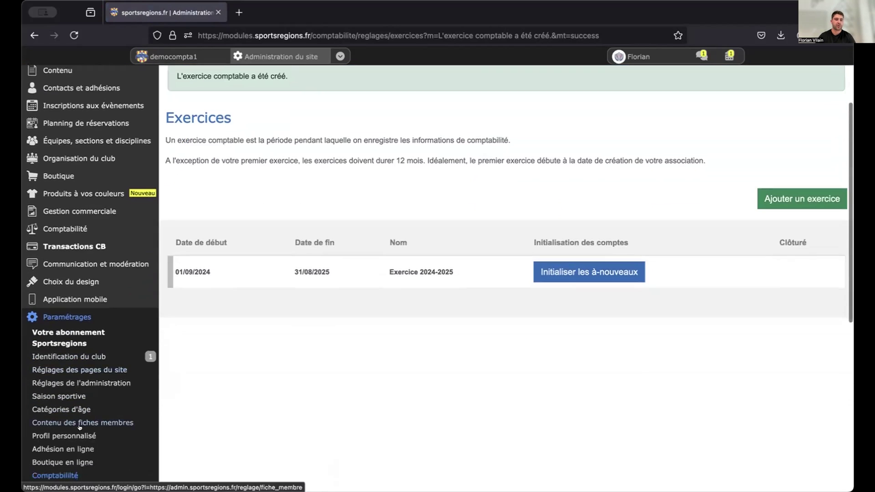
left_click(54, 457)
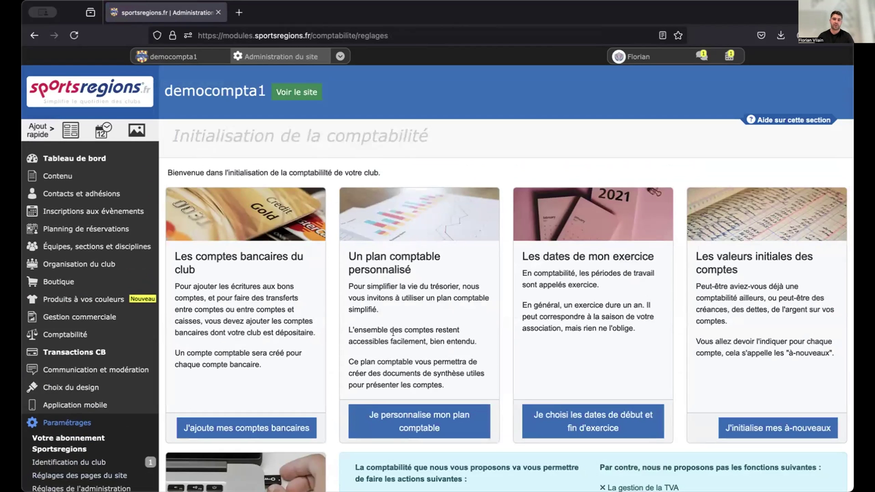
scroll(326, 308, "down", 2)
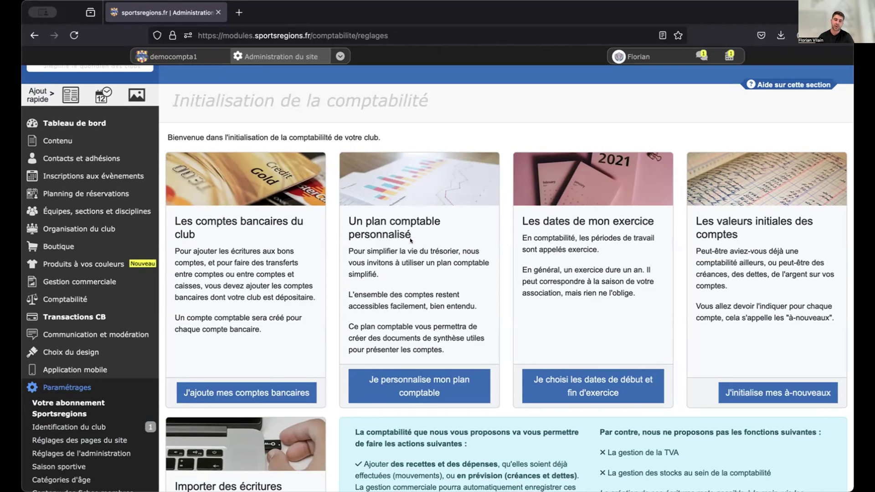
scroll(281, 406, "down", 1)
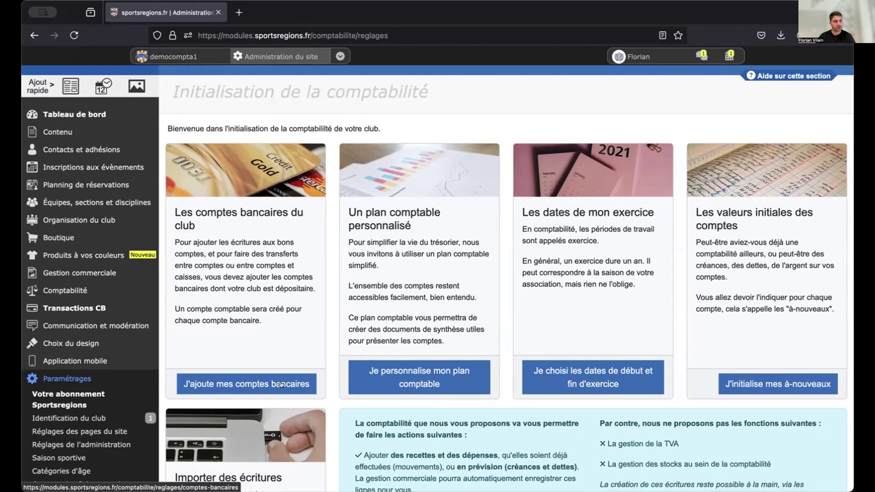
left_click(281, 384)
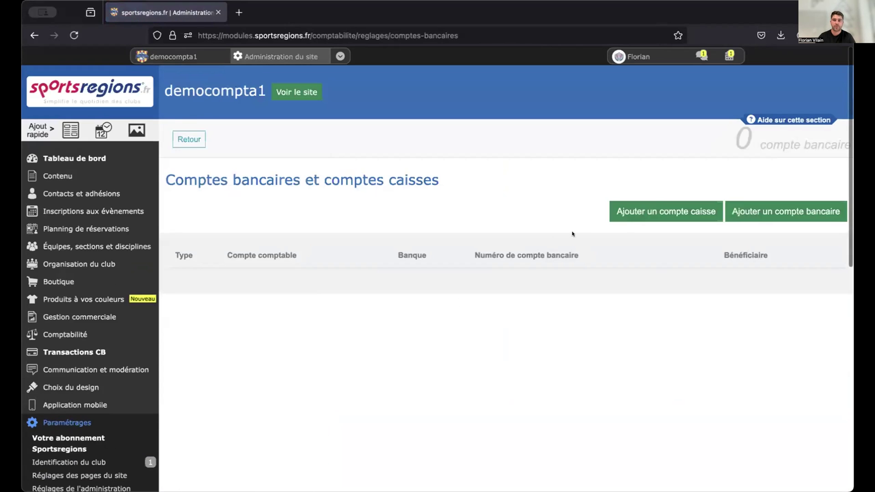
left_click(644, 210)
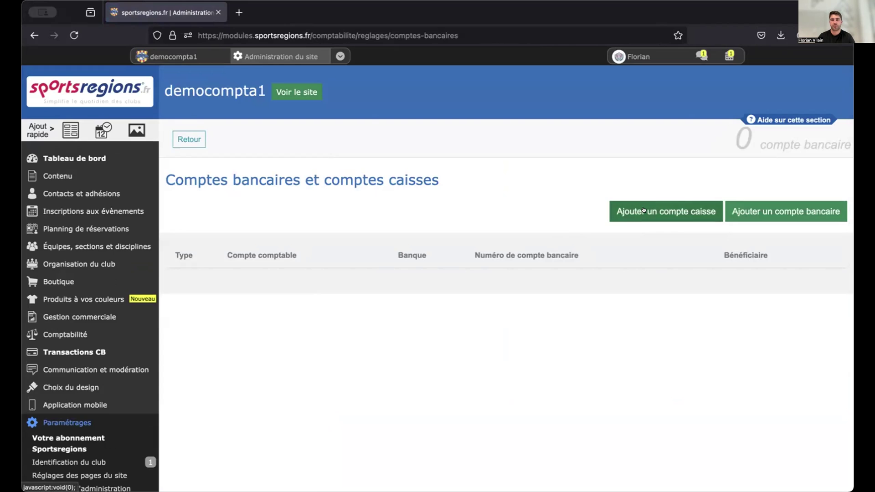
type("Caisse")
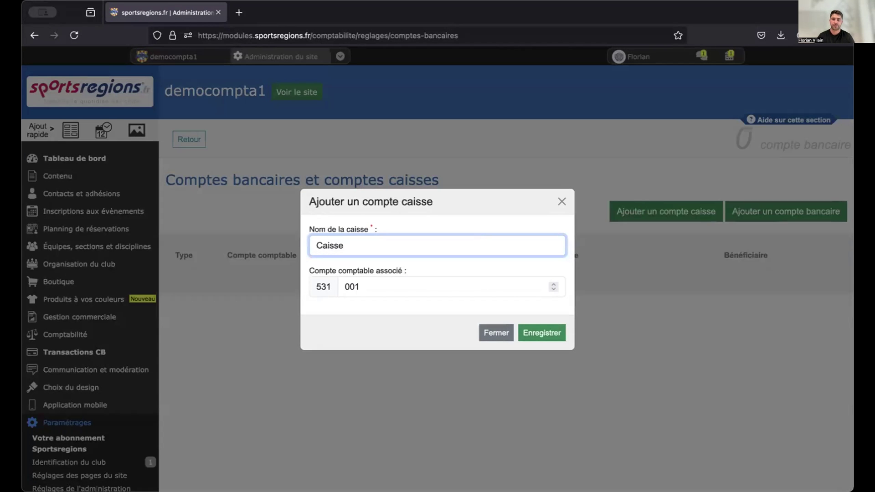
left_click(541, 333)
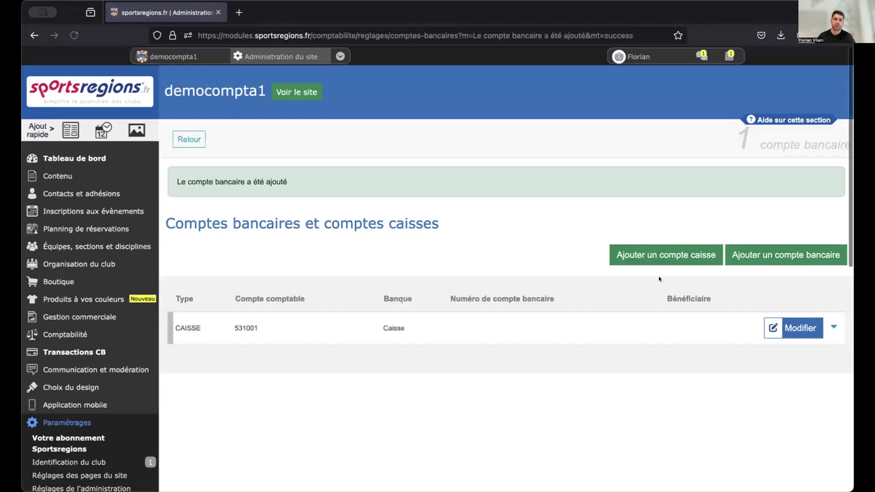
Add a bank account named Banque with the account type Compte de fonctionnement.
left_click(784, 254)
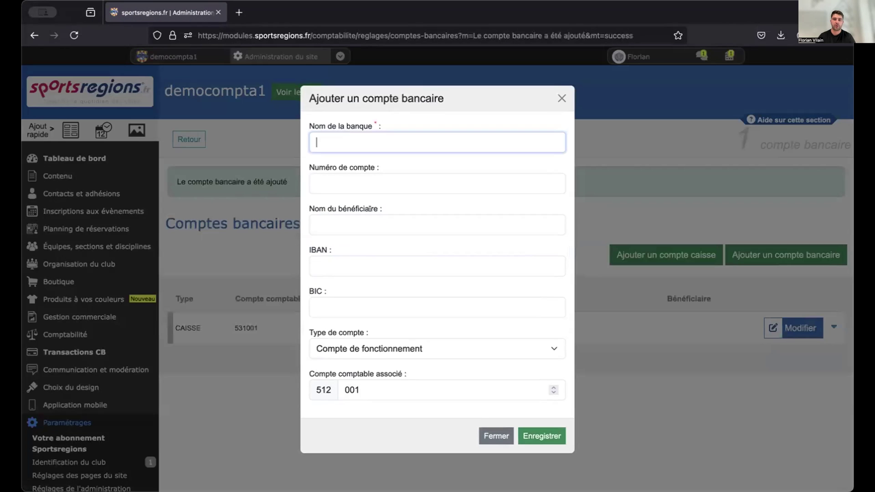
type("Banque")
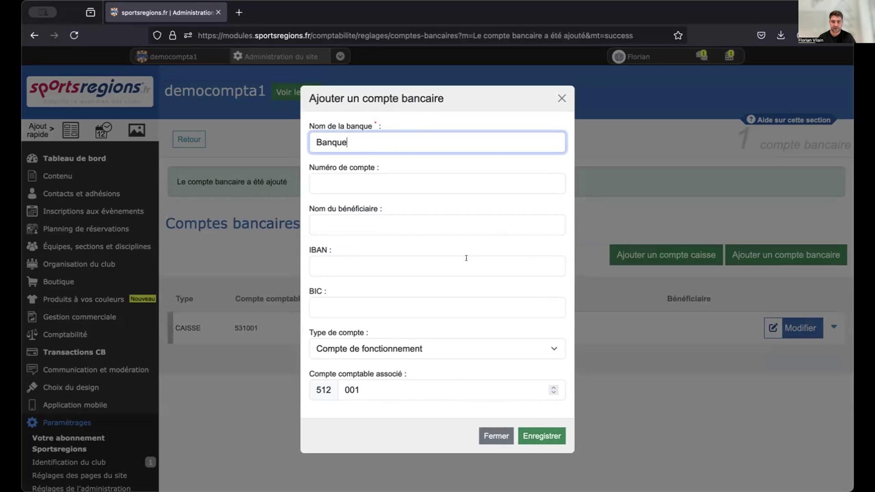
left_click(553, 436)
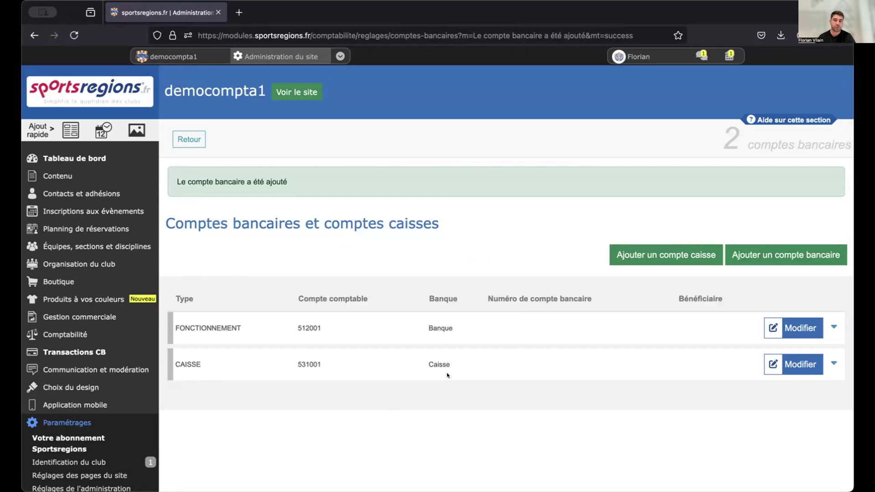
In the opening balances of the accounting period, set Banque to 4000 € and Caisse to 500 €.
scroll(448, 374, "down", 2)
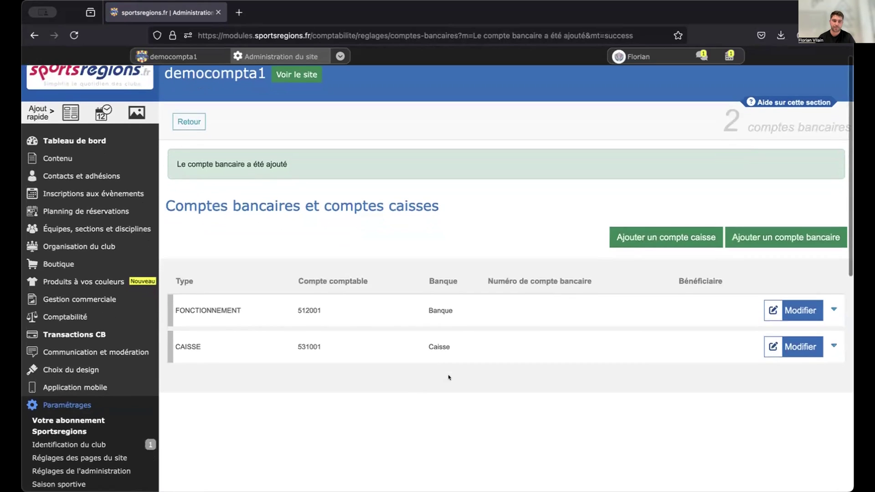
scroll(198, 399, "down", 3)
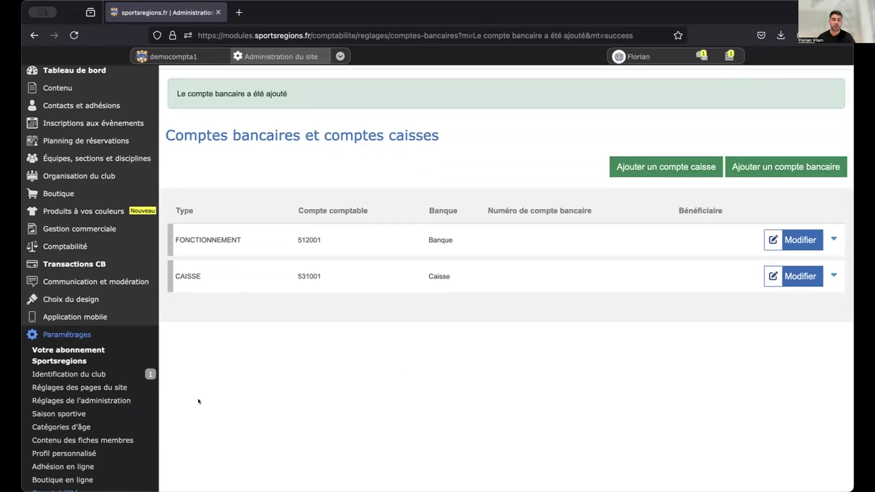
scroll(96, 438, "down", 2)
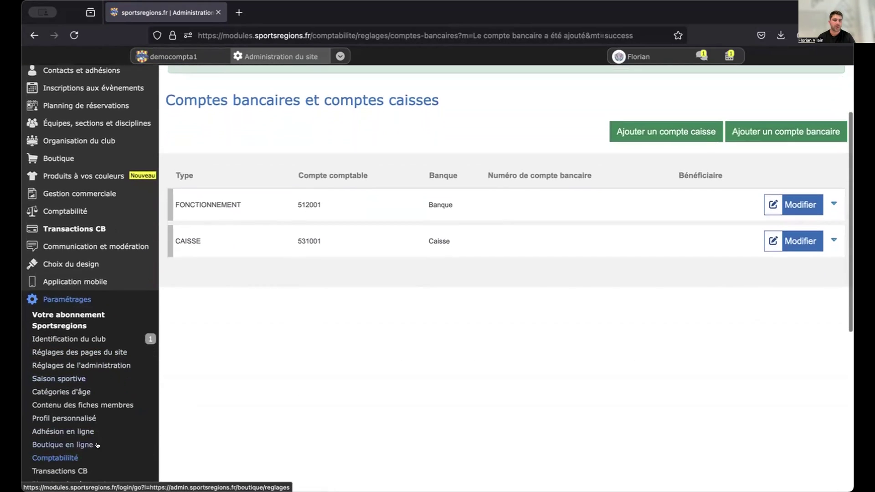
left_click(65, 457)
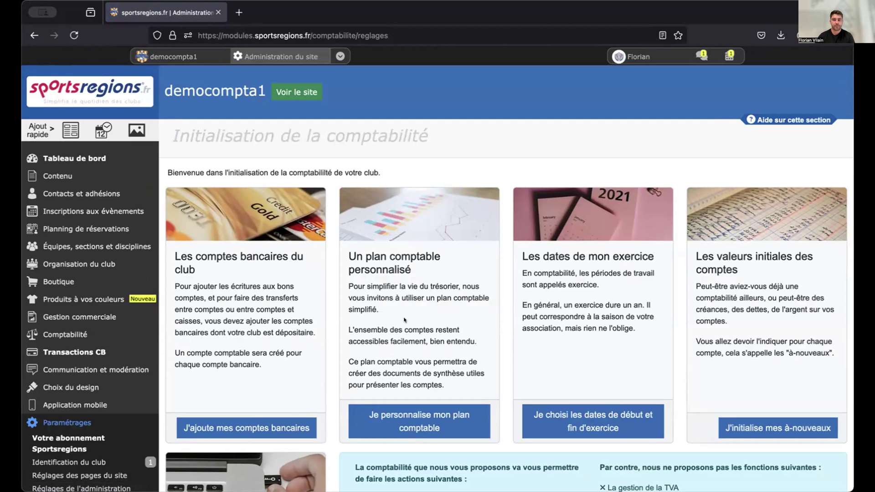
left_click(755, 422)
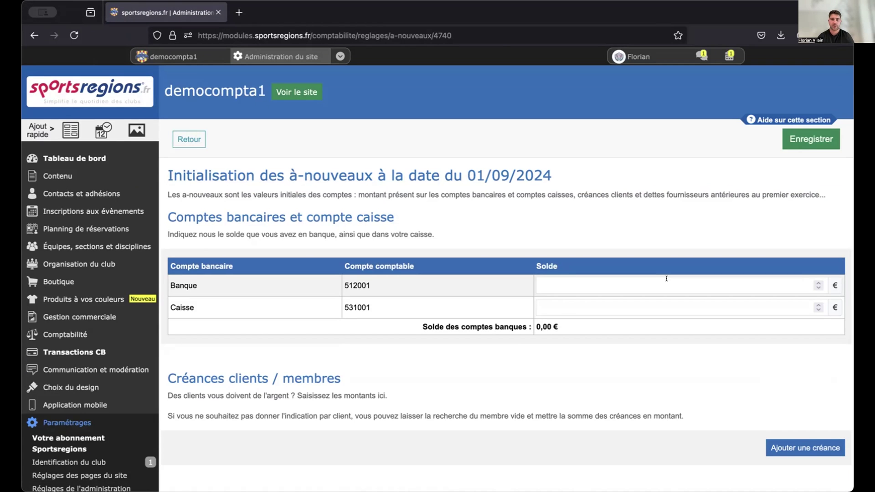
left_click(667, 279)
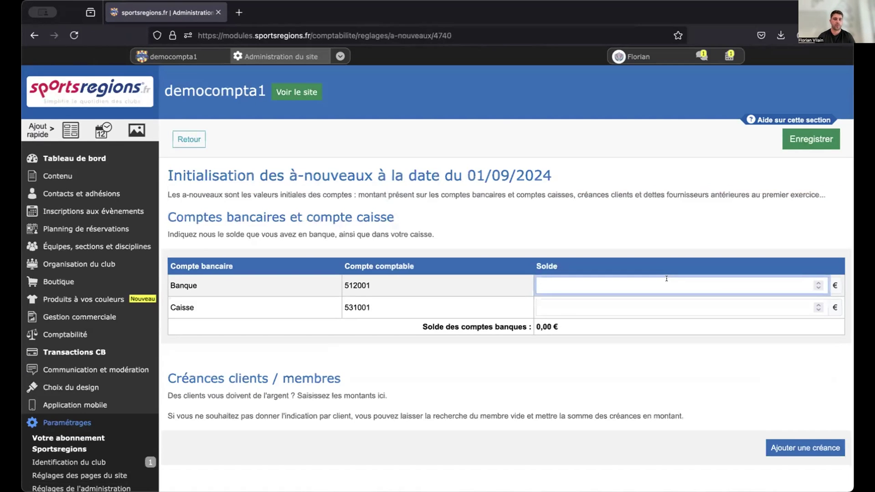
type("4000")
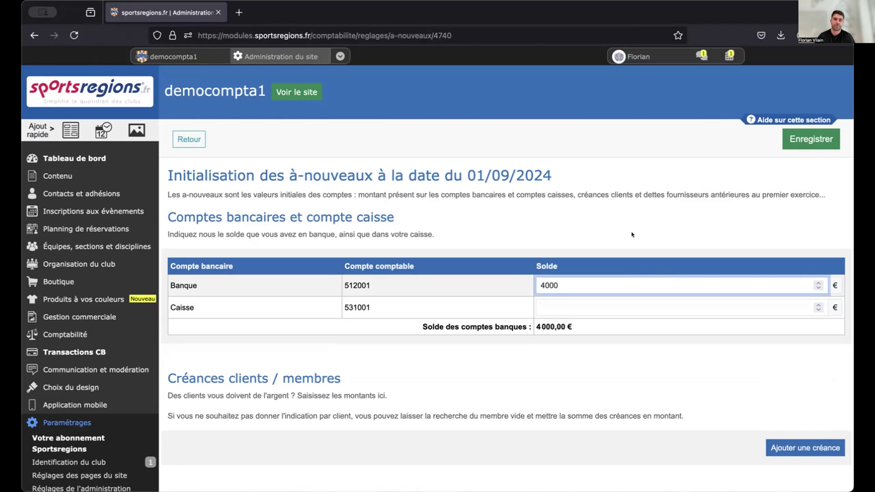
left_click(611, 306)
type("500")
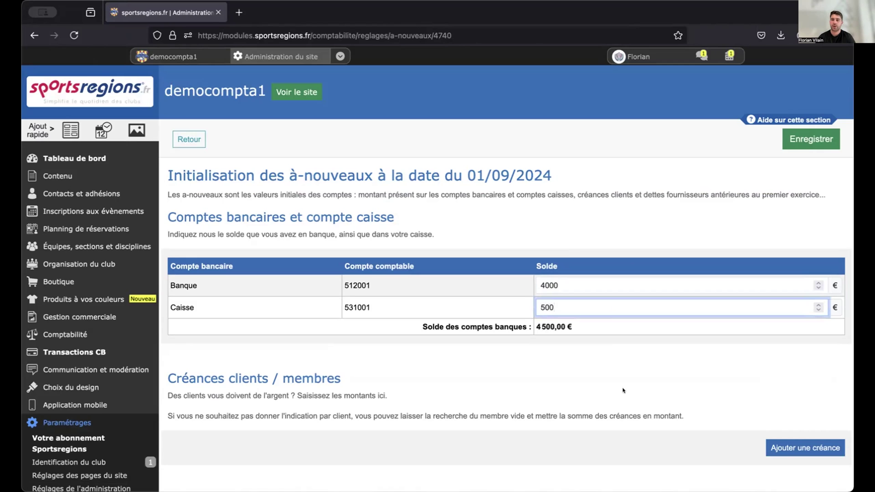
Review the sections for client receivables, supplier debts and other accounts, and save the opening balances.
scroll(625, 385, "down", 1)
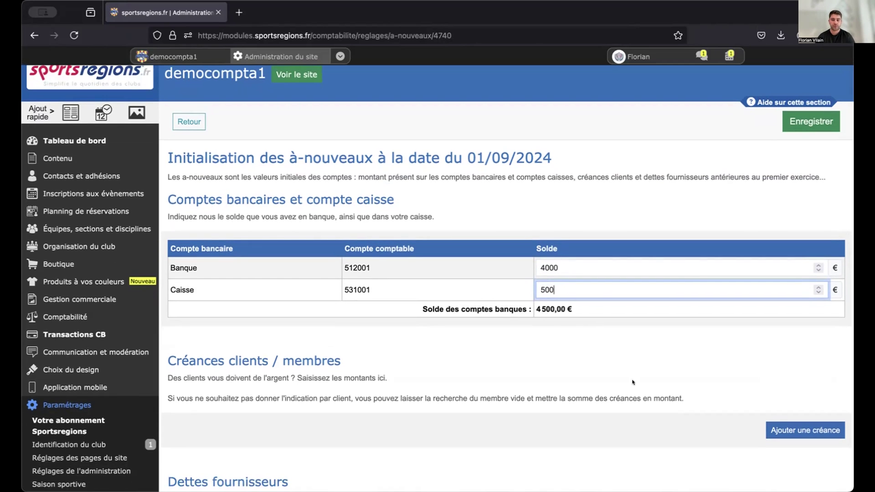
scroll(657, 382, "down", 4)
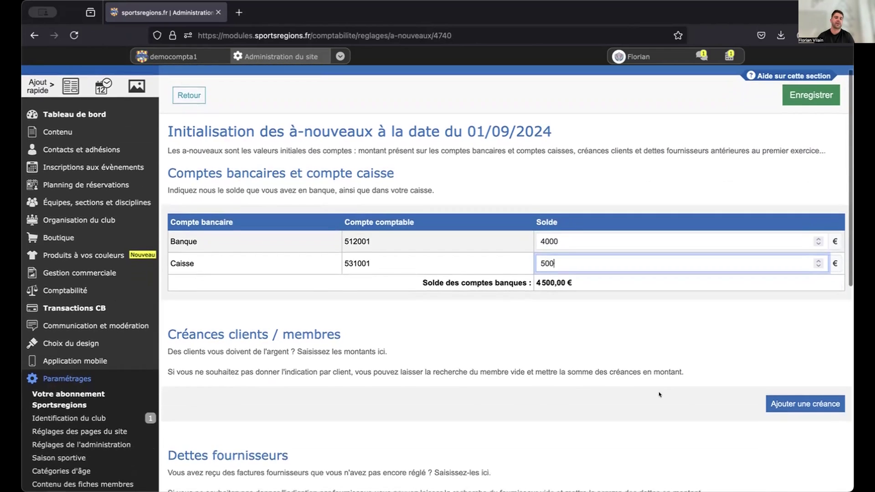
scroll(660, 409, "down", 8)
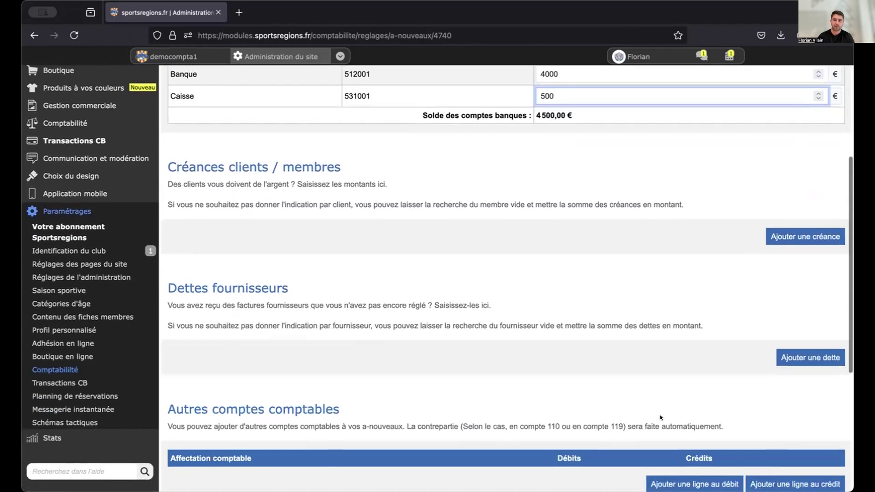
scroll(661, 415, "up", 2)
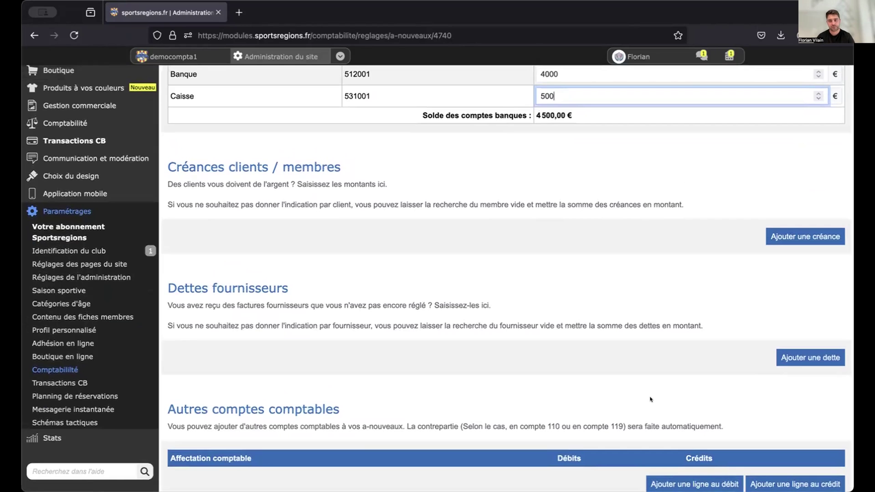
scroll(651, 396, "down", 1)
scroll(650, 395, "down", 3)
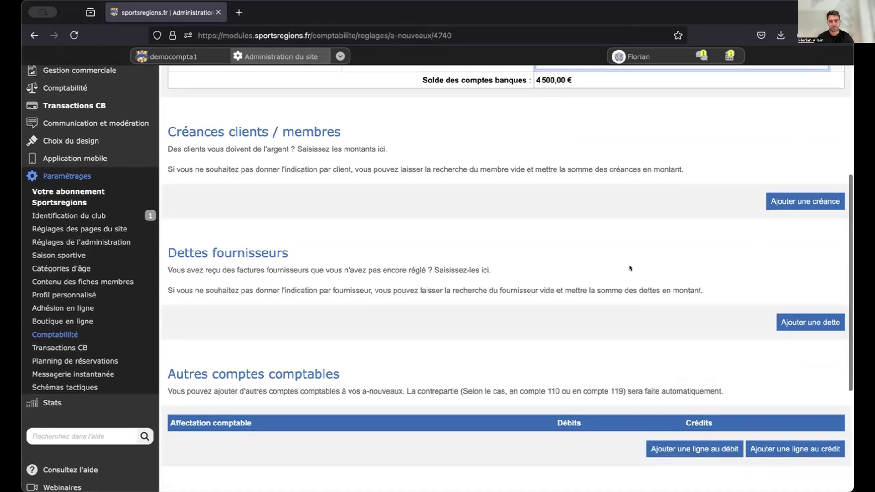
scroll(630, 269, "up", 1)
scroll(630, 270, "up", 10)
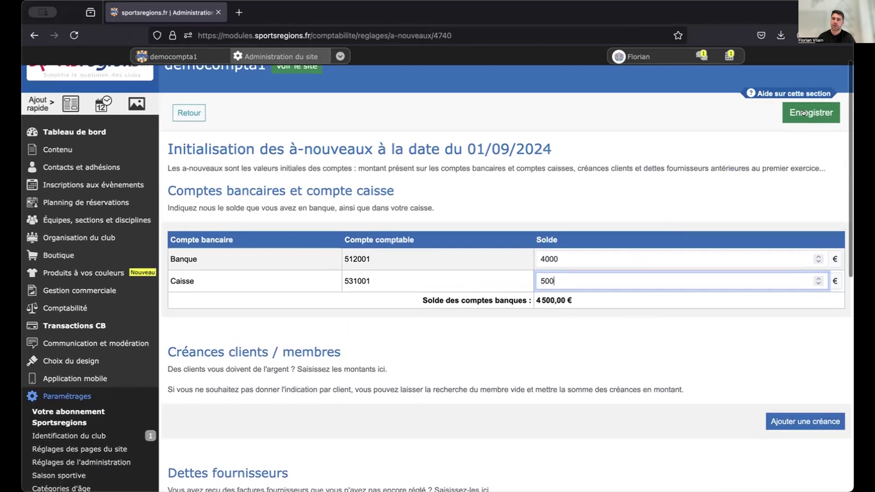
left_click(803, 113)
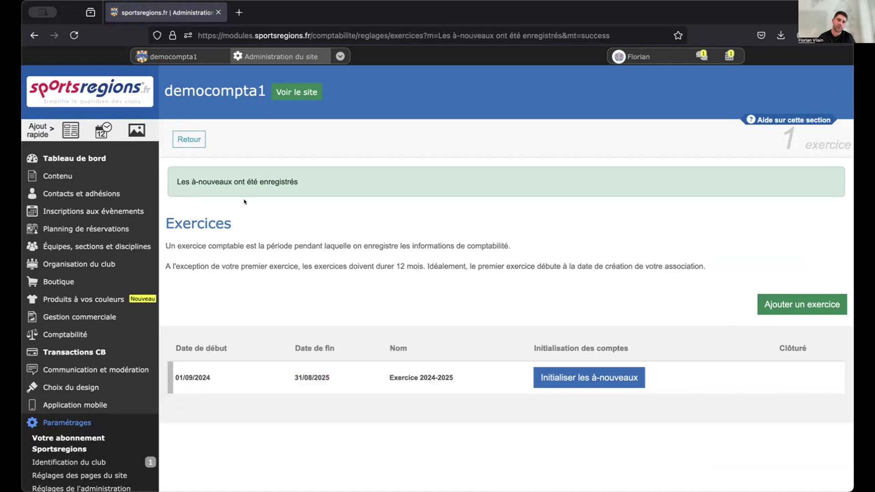
Open the administration rights of the contacts to examine which members have access to the accounting.
mouse_move(101, 194)
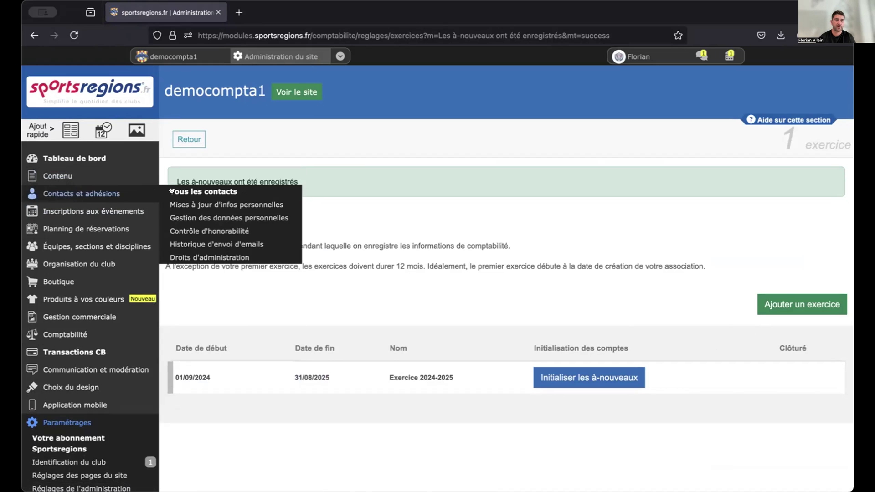
left_click(204, 255)
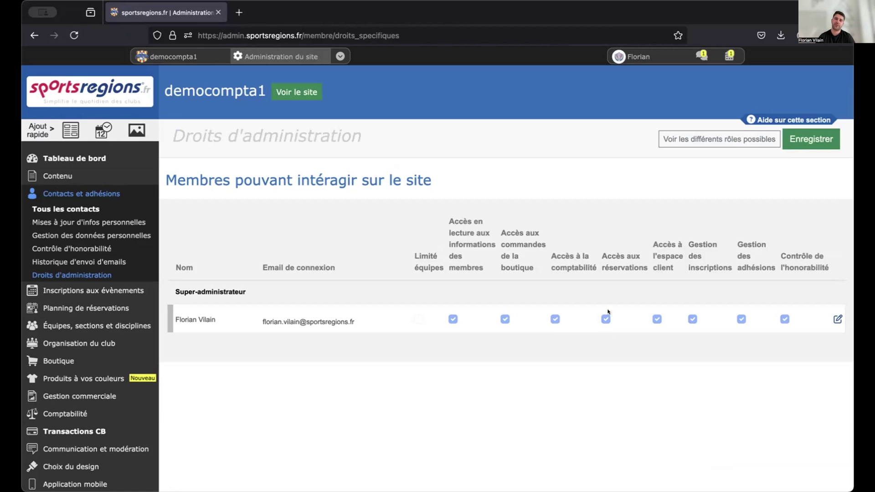
Switch to the administration of the Demo Compta site.
left_click(340, 56)
scroll(297, 228, "down", 8)
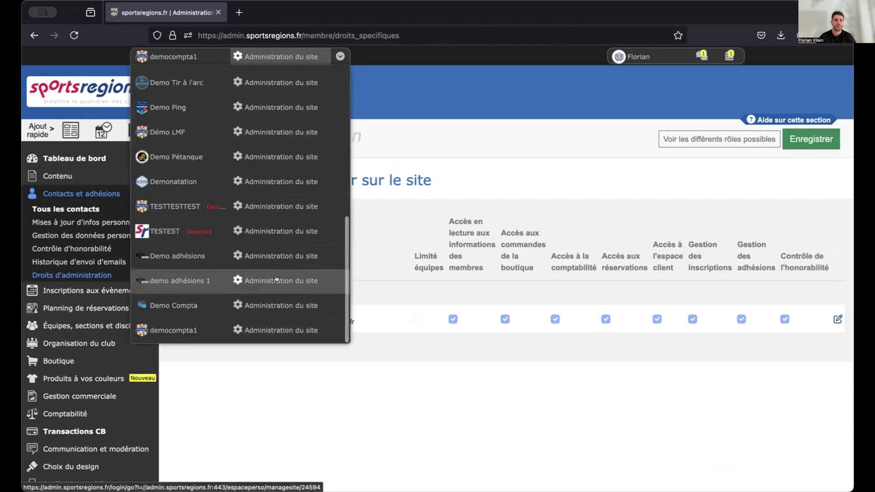
scroll(276, 279, "down", 3)
left_click(274, 304)
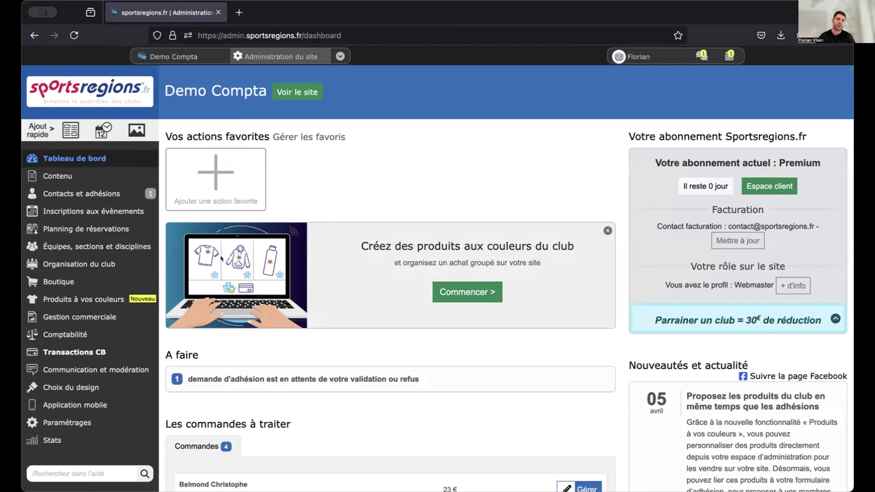
Open Recettes et dépenses in the accounting, show the additional filters, and examine the list of recorded income and expenses.
mouse_move(163, 259)
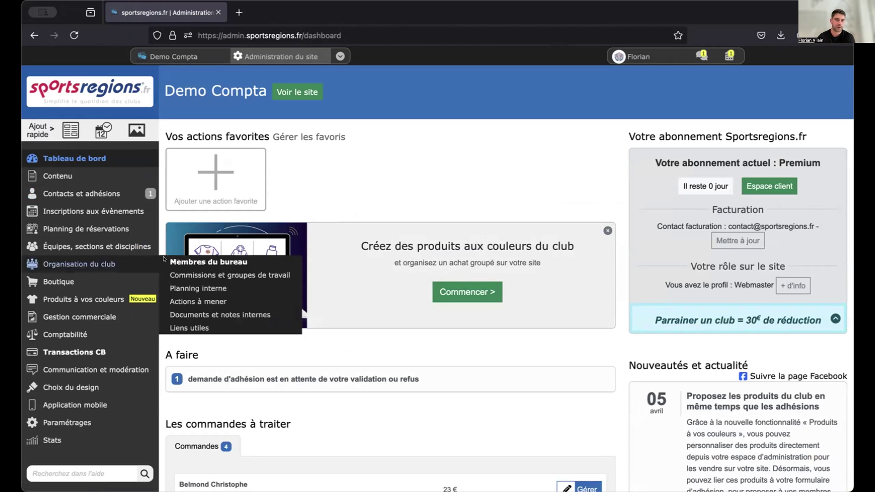
mouse_move(144, 339)
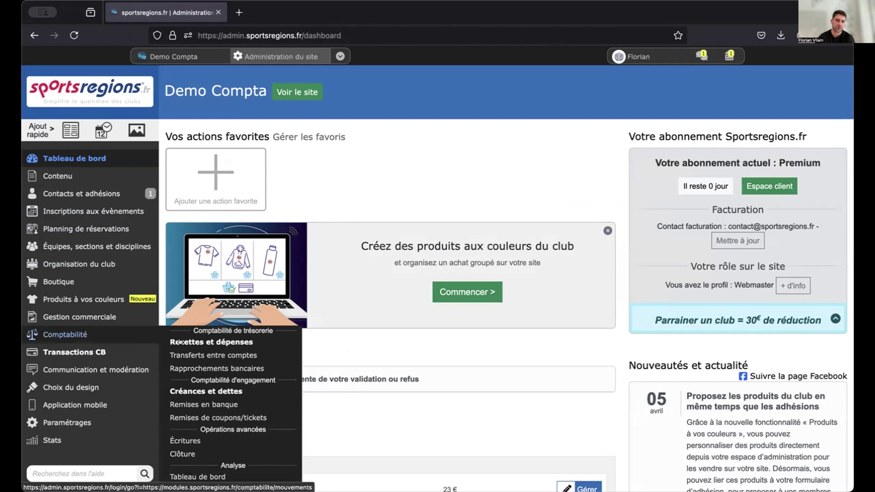
scroll(206, 346, "down", 2)
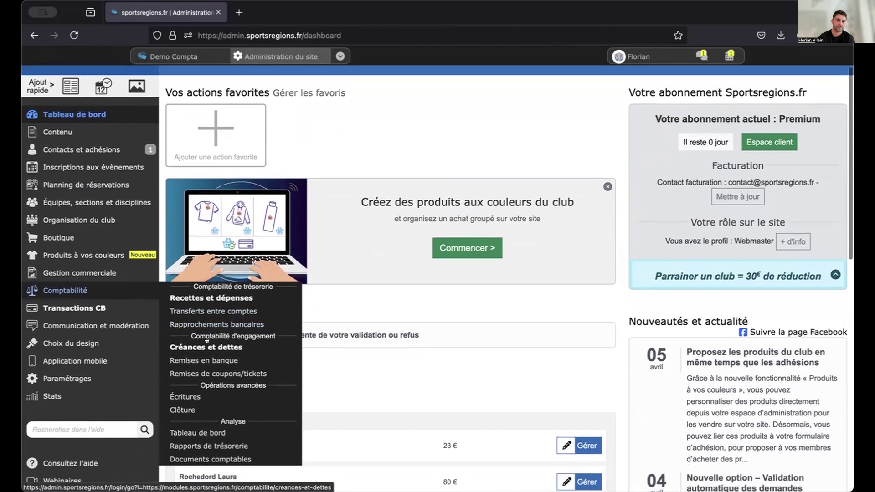
left_click(194, 297)
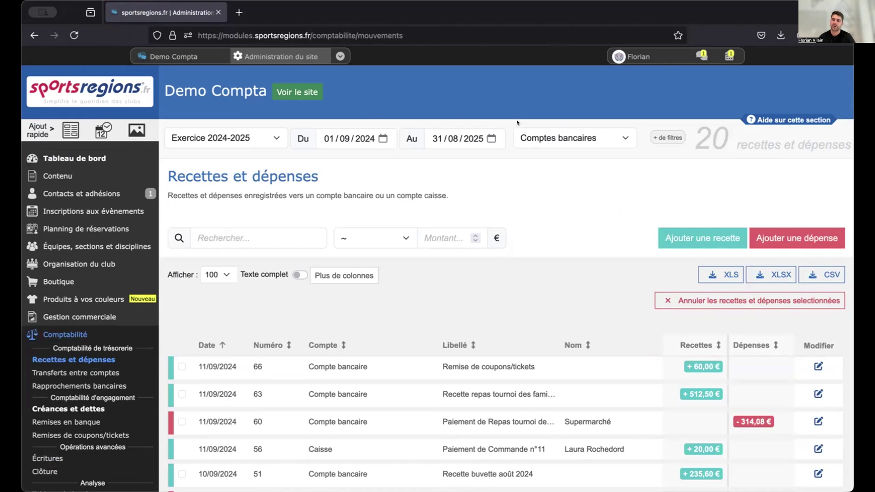
left_click(667, 138)
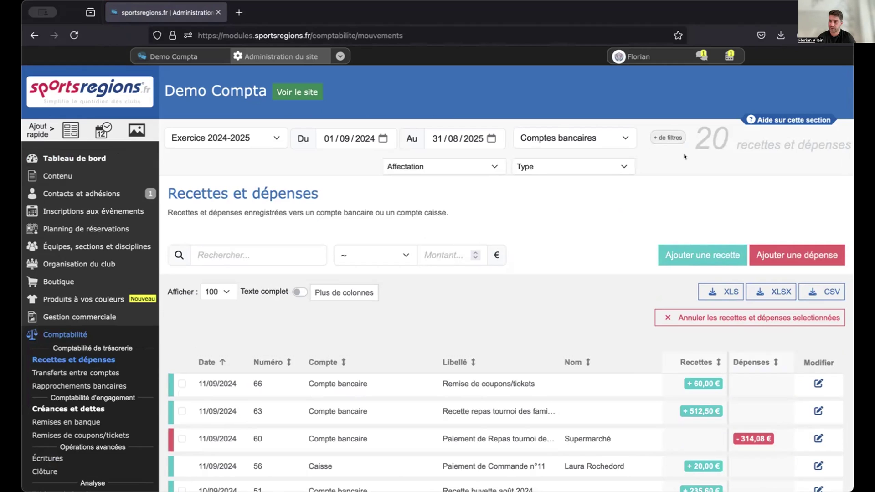
scroll(685, 157, "down", 1)
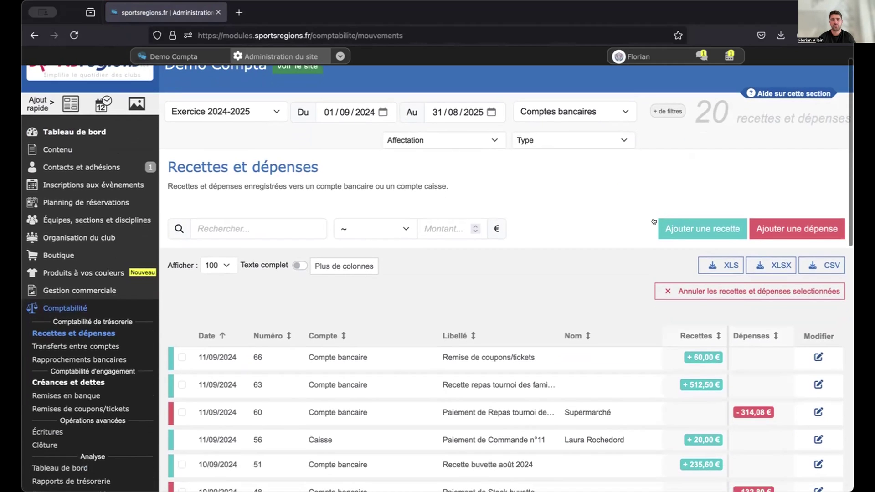
scroll(629, 264, "down", 2)
scroll(625, 267, "down", 1)
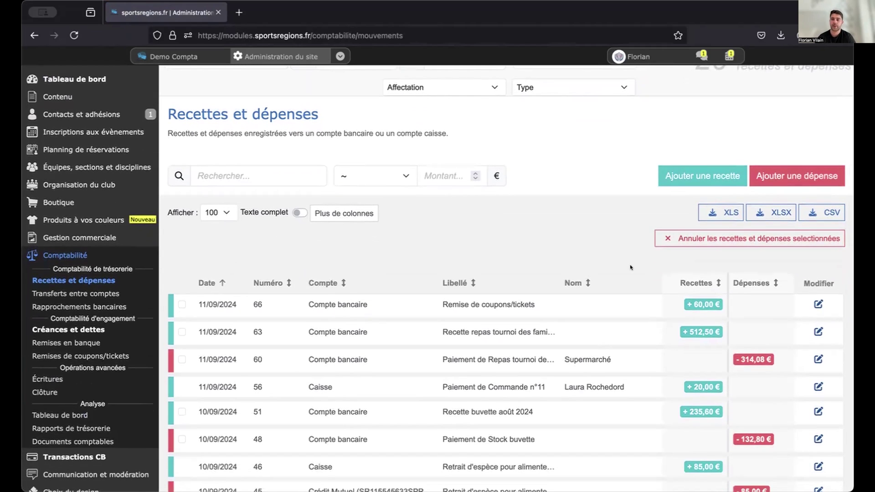
scroll(667, 319, "up", 1)
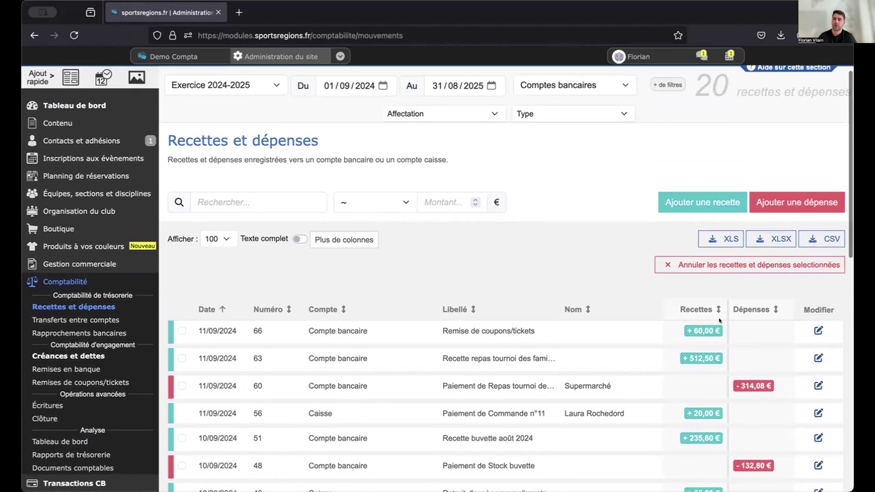
scroll(718, 318, "up", 1)
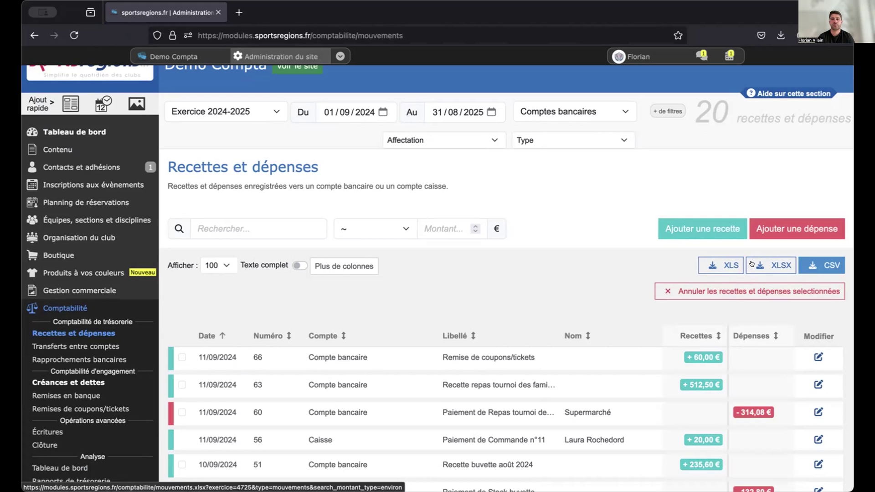
scroll(702, 252, "up", 1)
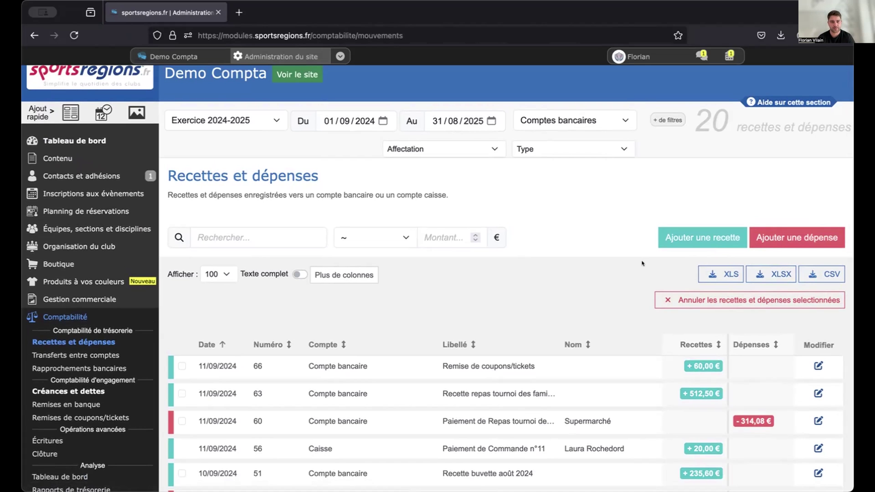
View the form for transfers between accounts, and examine the account balances and payments to match in the bank reconciliations.
left_click(88, 354)
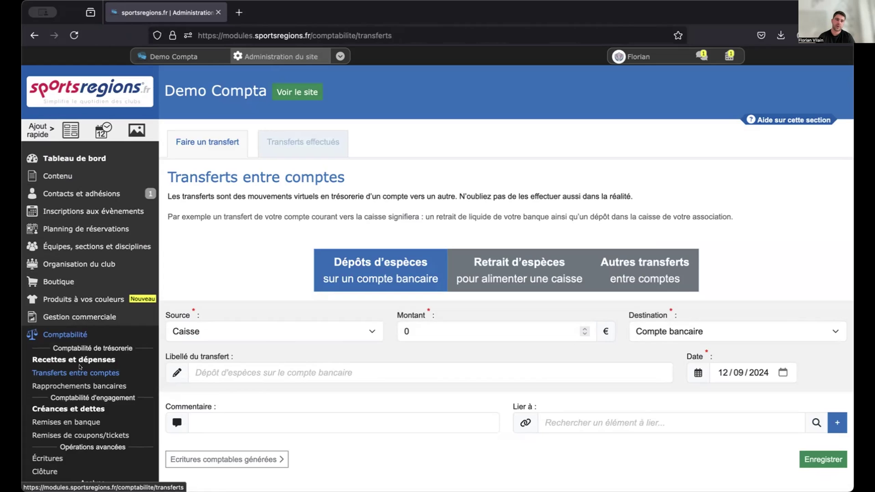
left_click(70, 387)
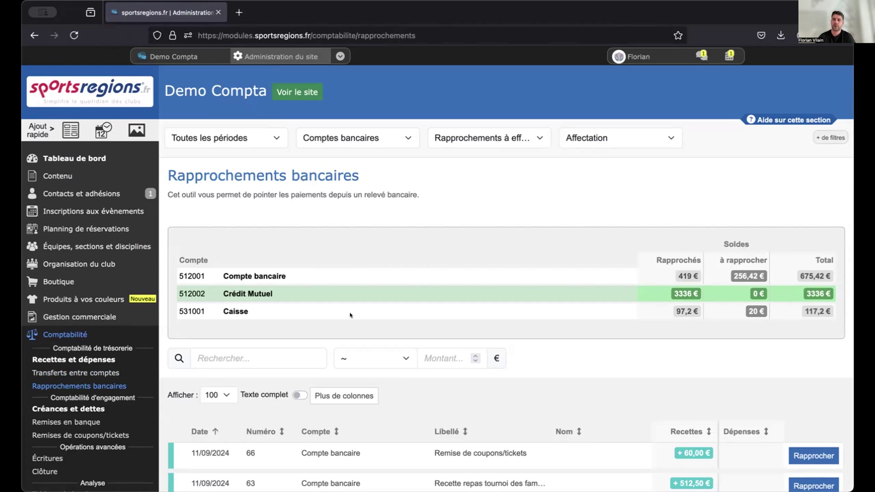
scroll(351, 314, "down", 1)
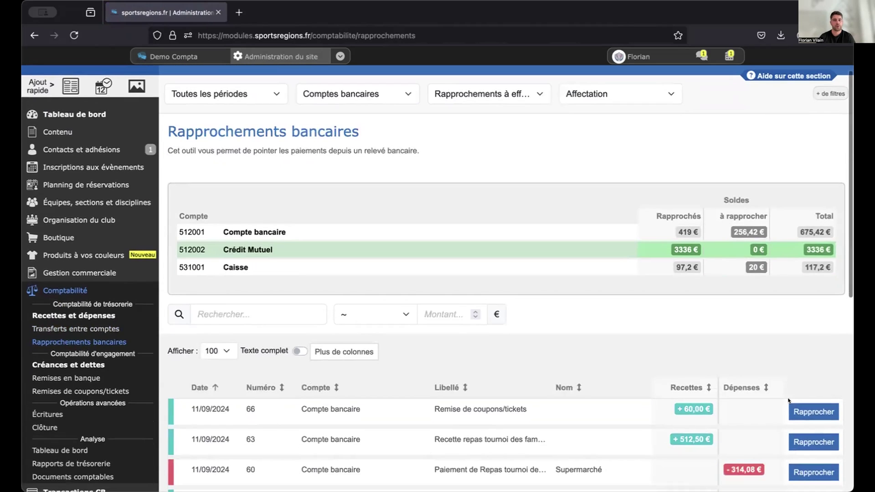
scroll(537, 296, "up", 1)
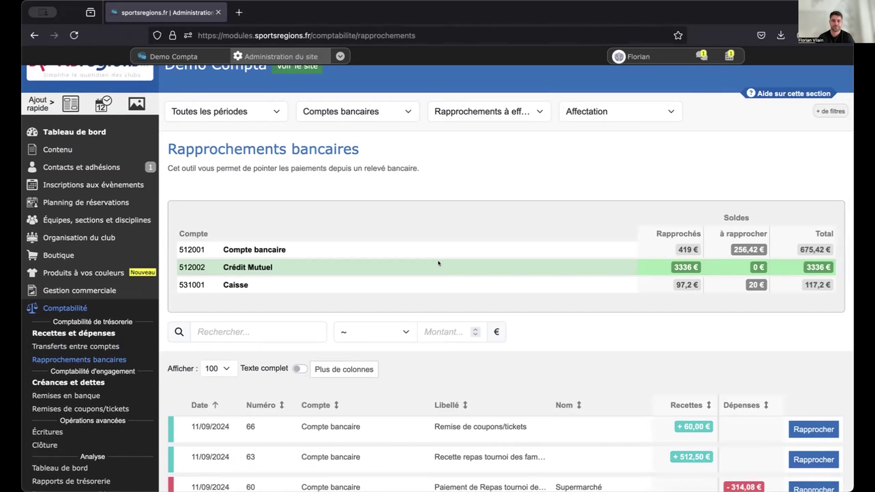
scroll(410, 281, "down", 1)
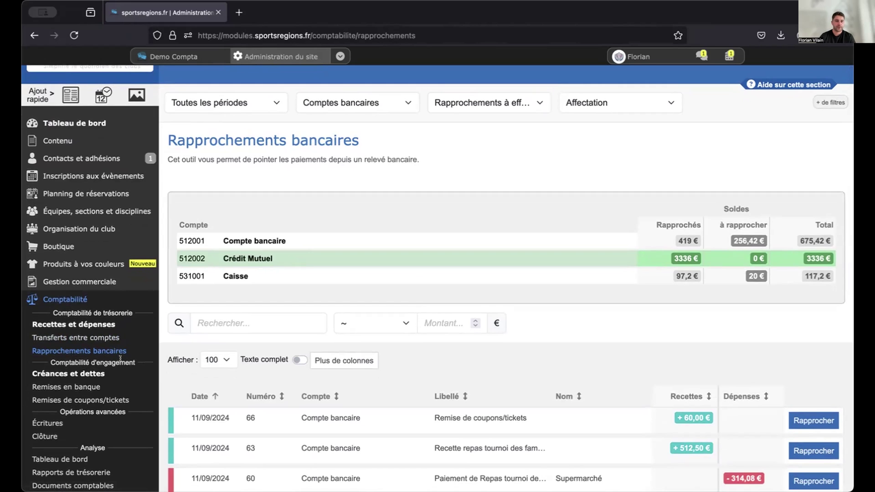
Open Créances et dettes to examine the total and outstanding amounts of the receivables and debts.
left_click(81, 372)
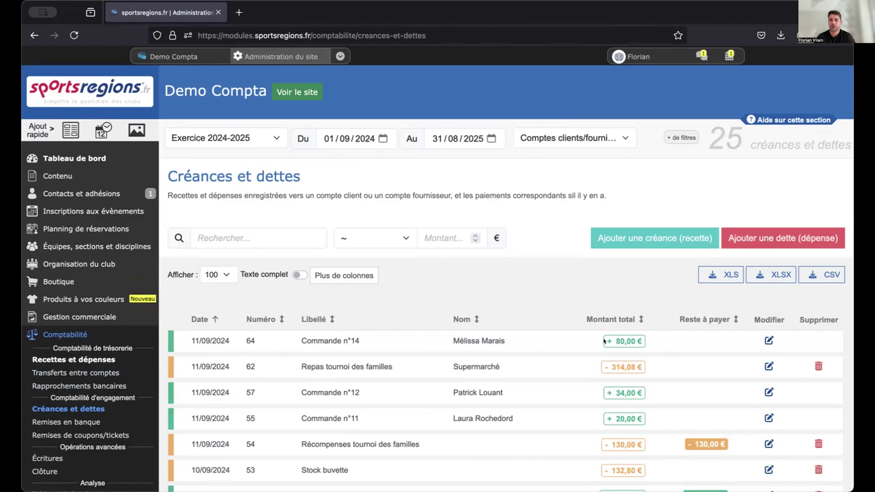
scroll(605, 341, "down", 1)
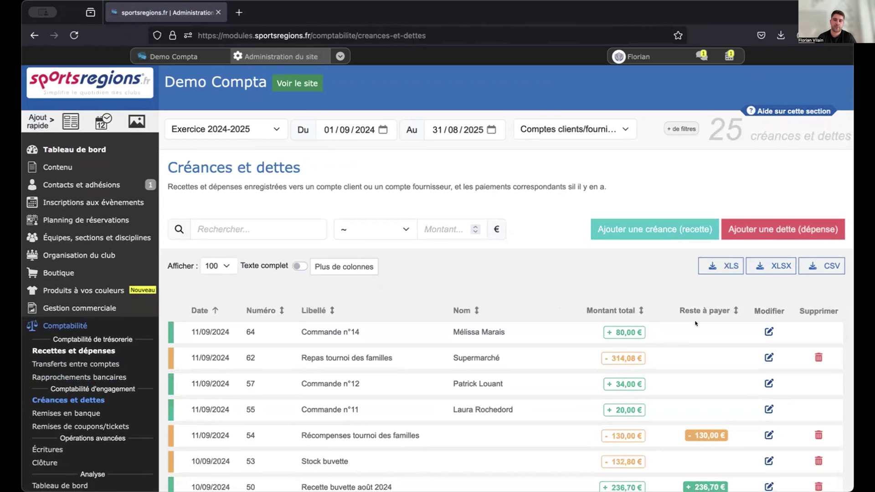
scroll(701, 330, "down", 2)
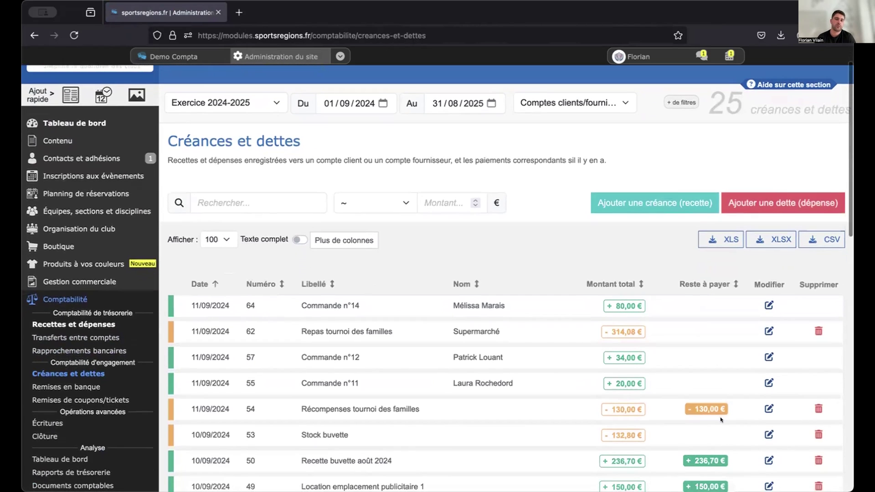
scroll(738, 422, "down", 1)
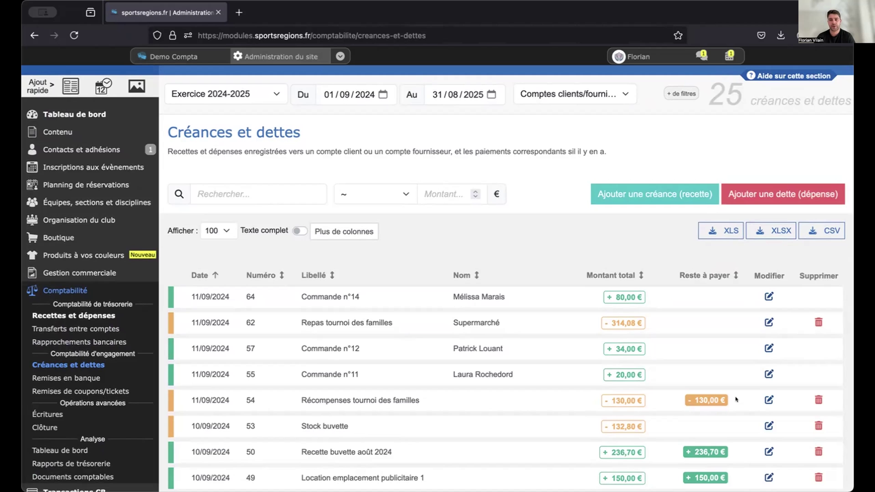
scroll(737, 401, "down", 1)
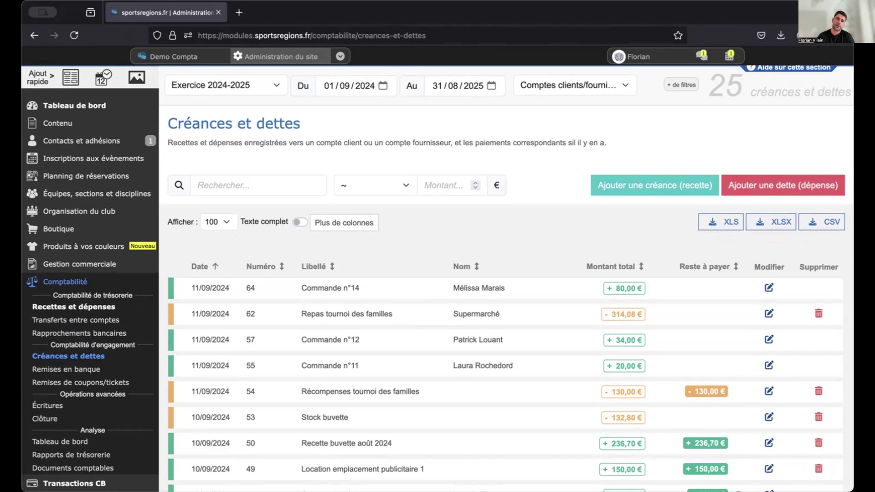
scroll(709, 252, "up", 2)
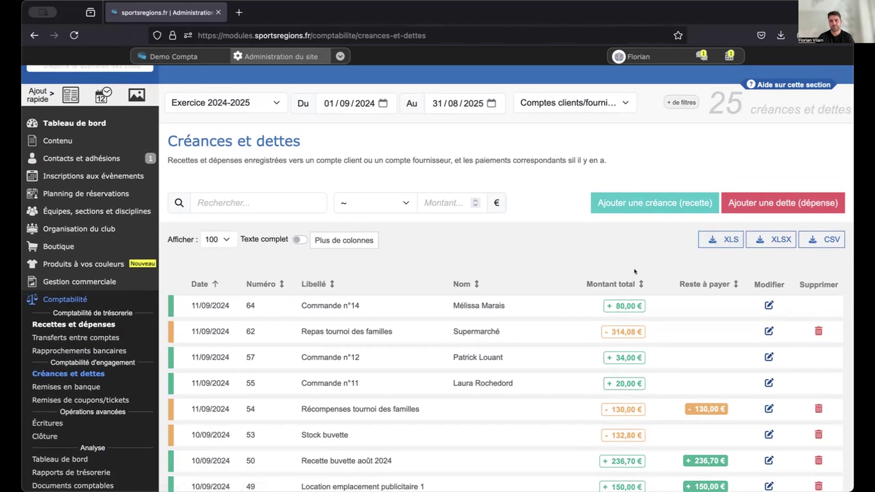
Open Remises en banque, briefly select and deselect cheque 463474, and examine the cheques grouped by planned deposit date with their linked orders.
left_click(65, 387)
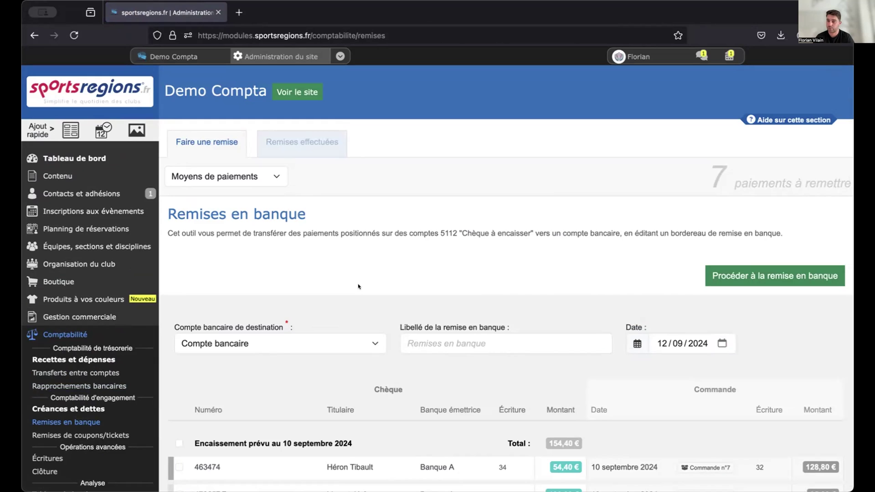
scroll(323, 277, "down", 1)
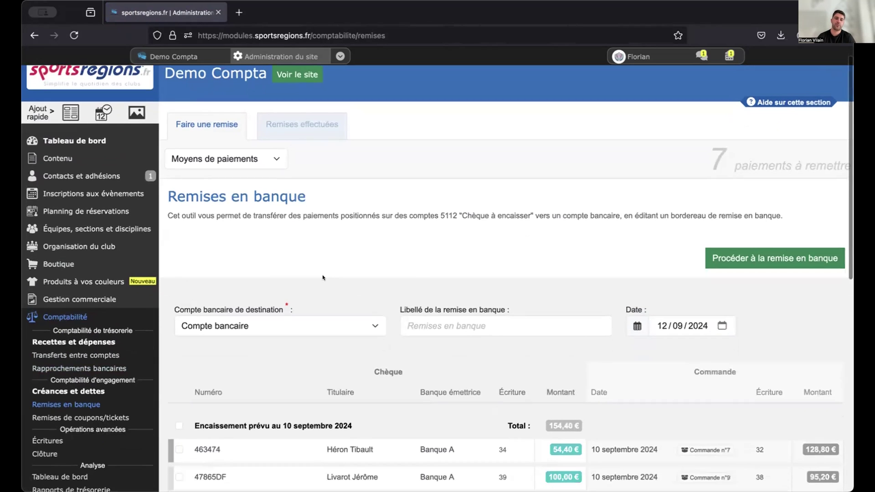
left_click(179, 449)
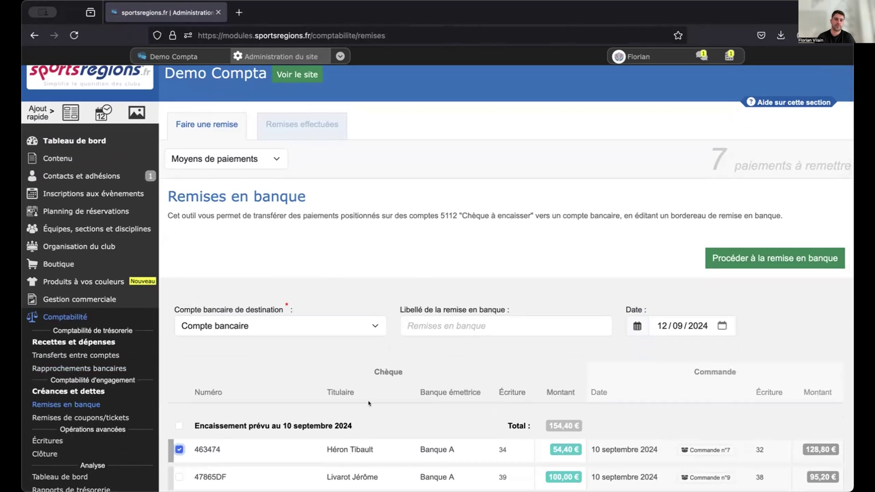
left_click(179, 449)
scroll(369, 244, "down", 5)
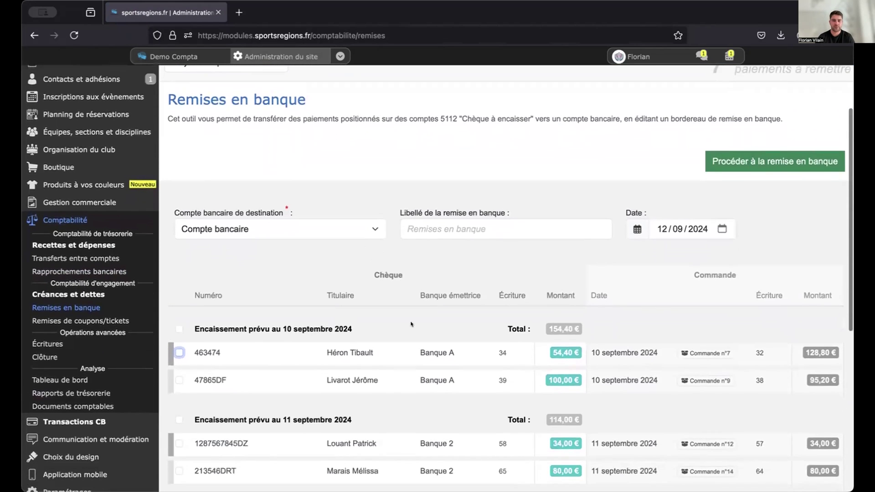
scroll(396, 294, "down", 1)
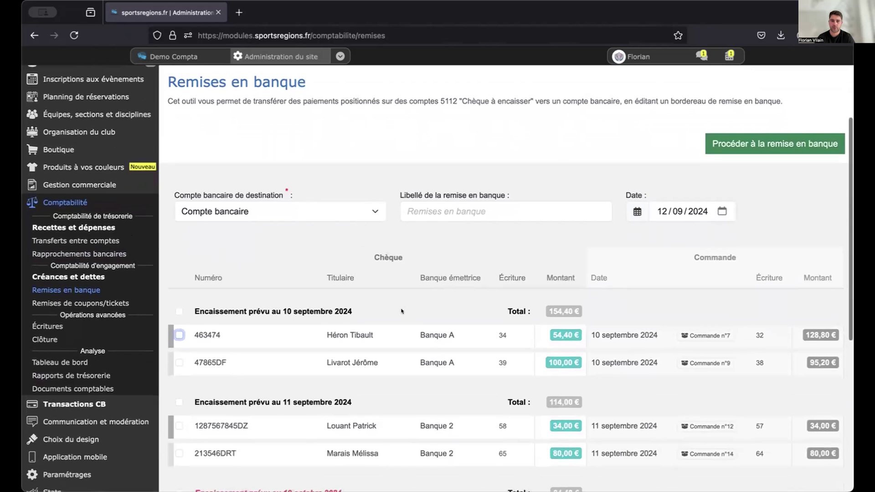
scroll(402, 312, "down", 1)
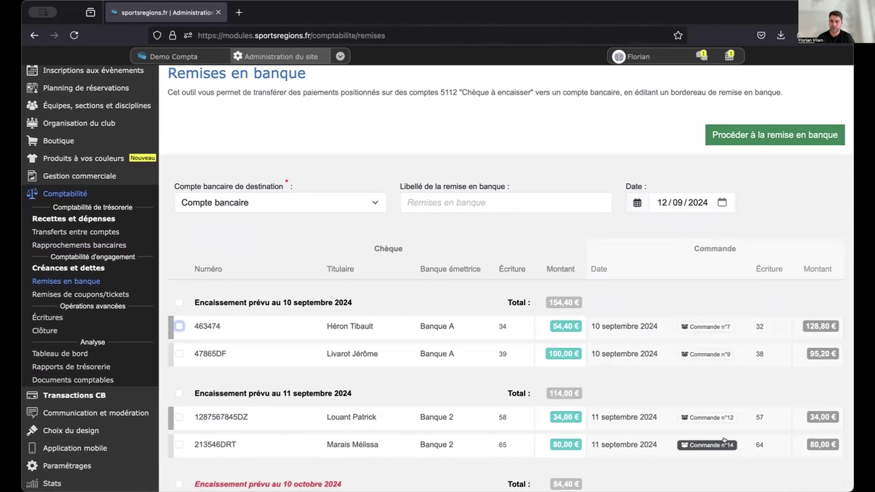
scroll(725, 440, "up", 3)
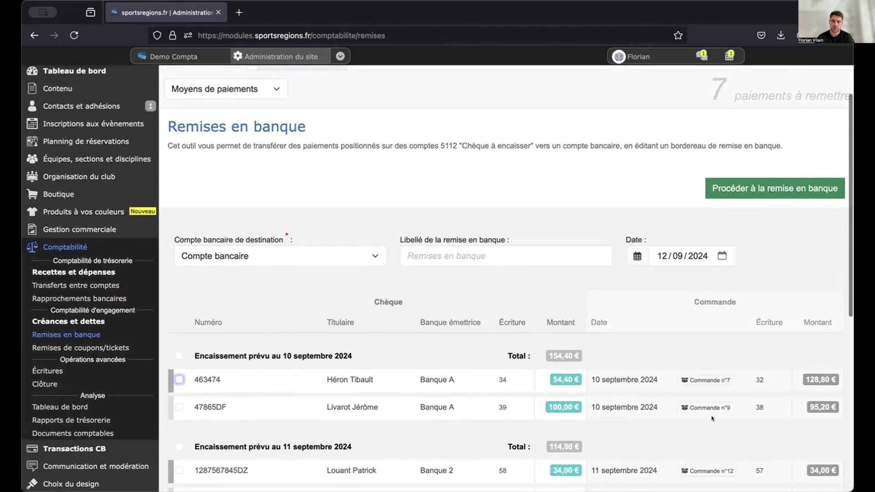
scroll(687, 407, "up", 1)
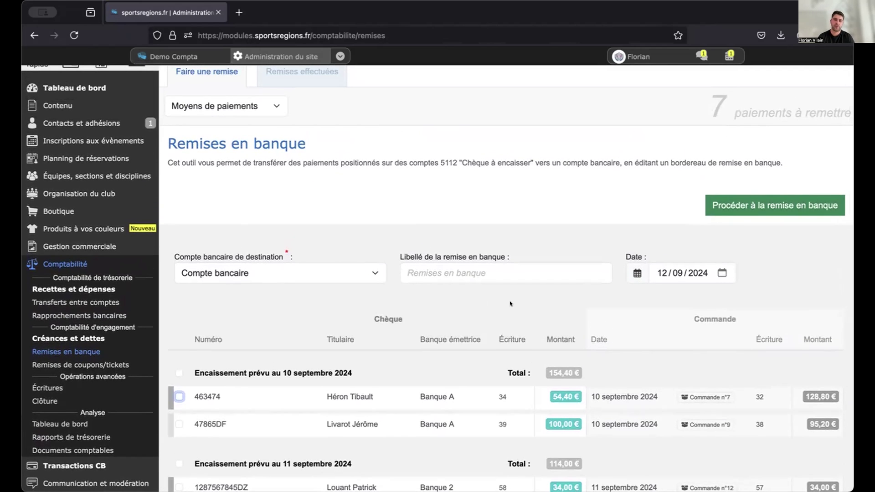
Examine the pending coupon and ticket deposits, and open Écritures to view all the accounting entries.
left_click(115, 364)
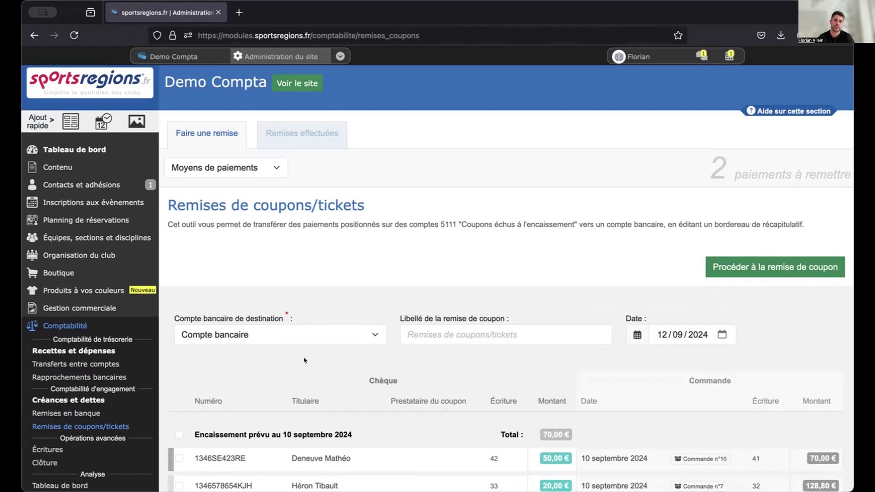
scroll(304, 362, "down", 1)
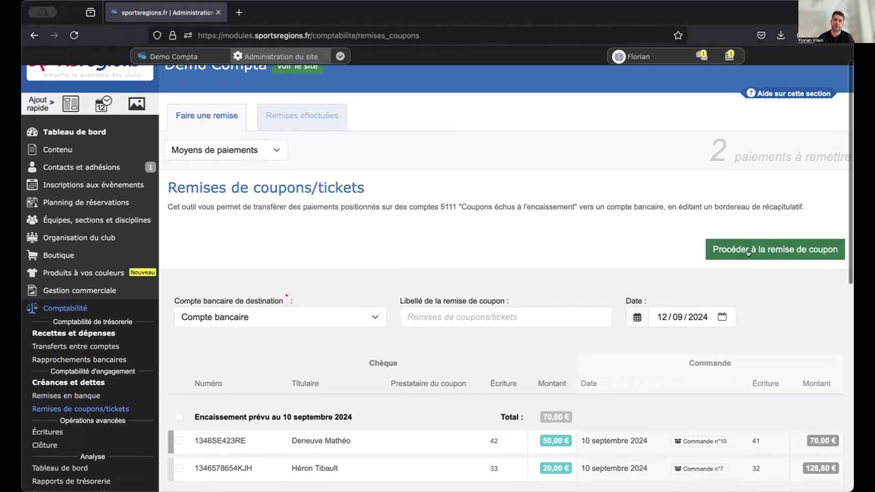
scroll(242, 377, "down", 1)
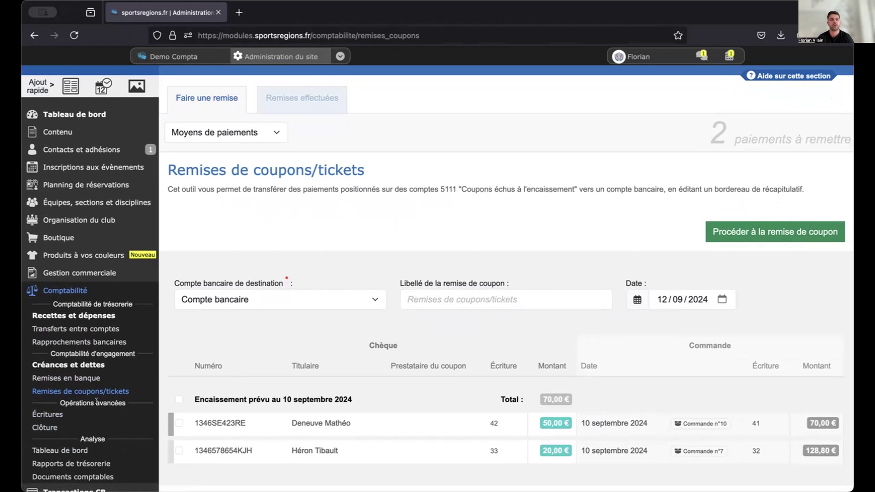
left_click(53, 414)
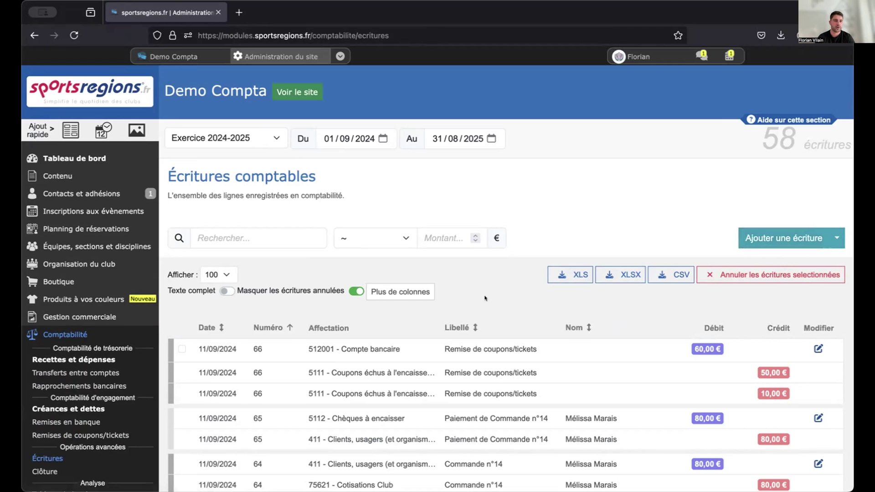
Look over the accounting entries, and open Clôture to examine the optional inventory entries and the closing of Exercice 2024-2025.
scroll(484, 298, "down", 2)
scroll(484, 298, "down", 2)
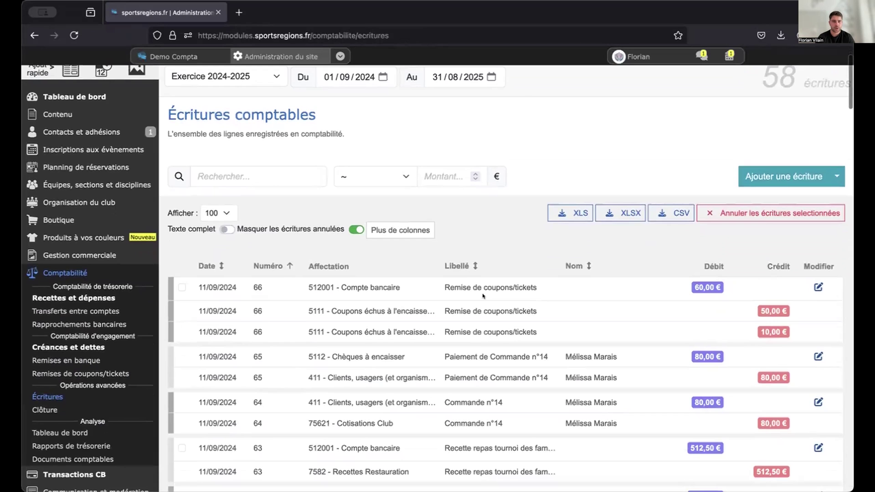
left_click(36, 412)
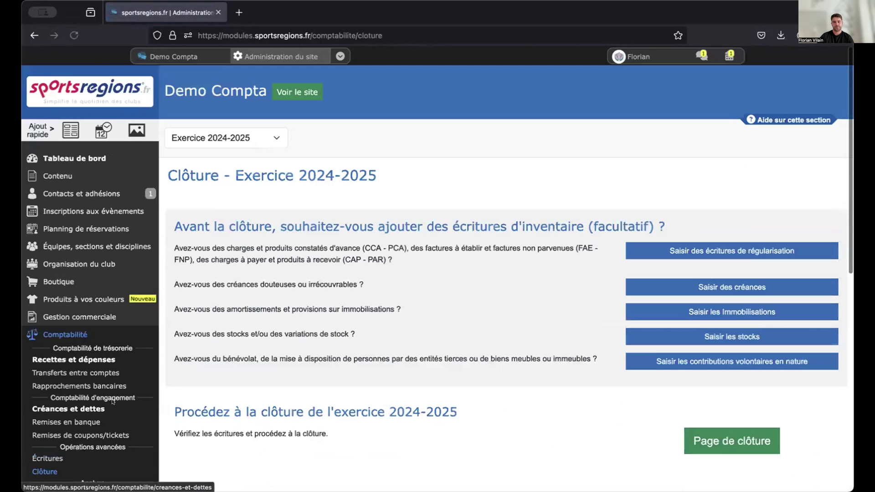
scroll(547, 333, "down", 1)
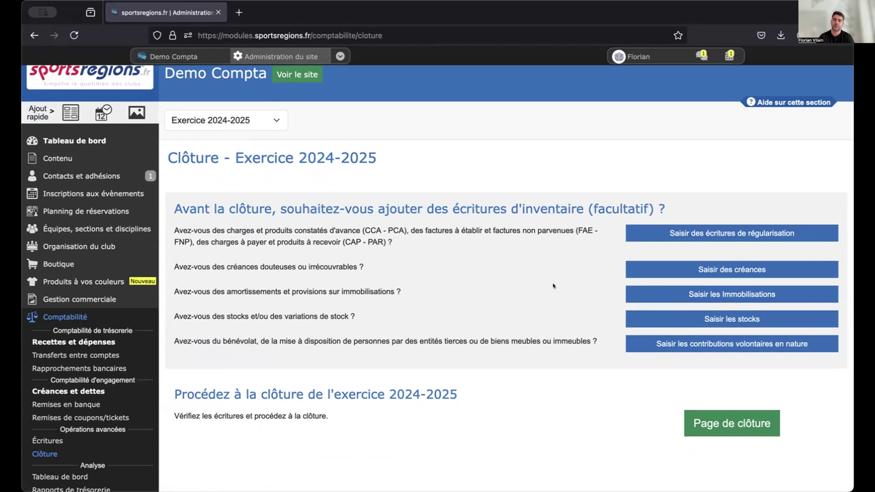
scroll(554, 286, "down", 2)
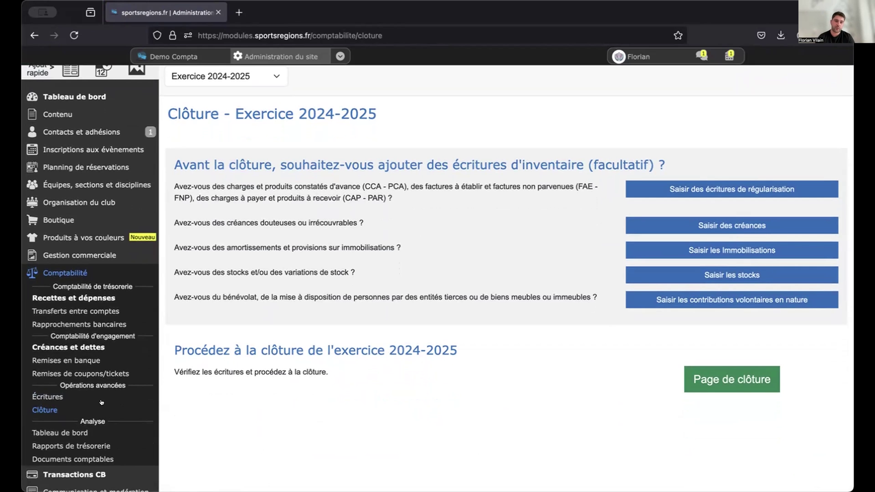
Open the accounting Tableau de bord and examine the treasury totals, the monthly Recettes et dépenses chart and the Solde curve.
left_click(82, 431)
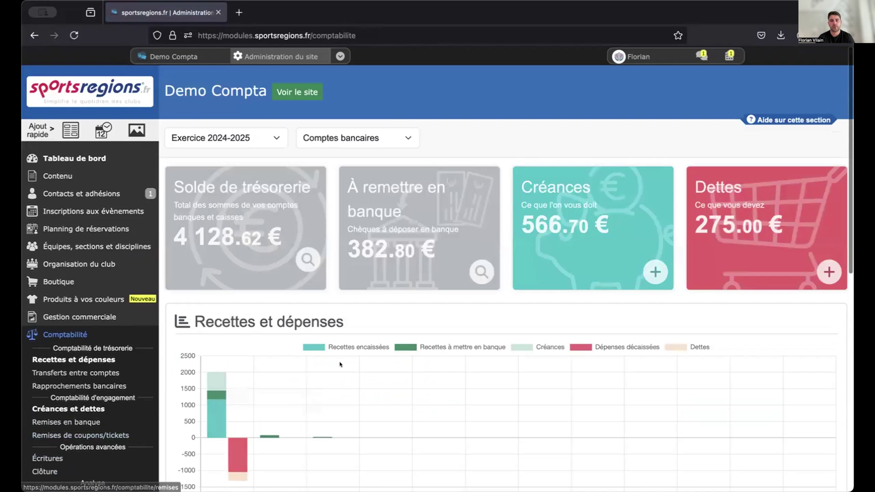
scroll(340, 373, "down", 1)
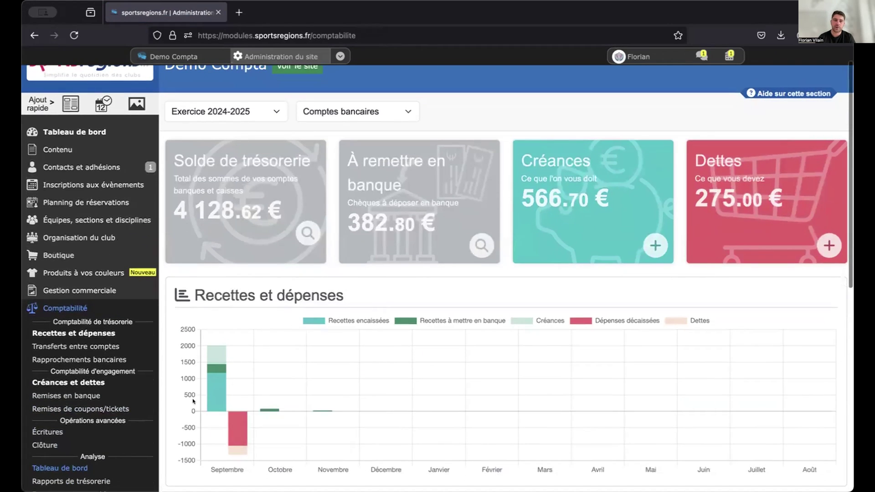
mouse_move(236, 426)
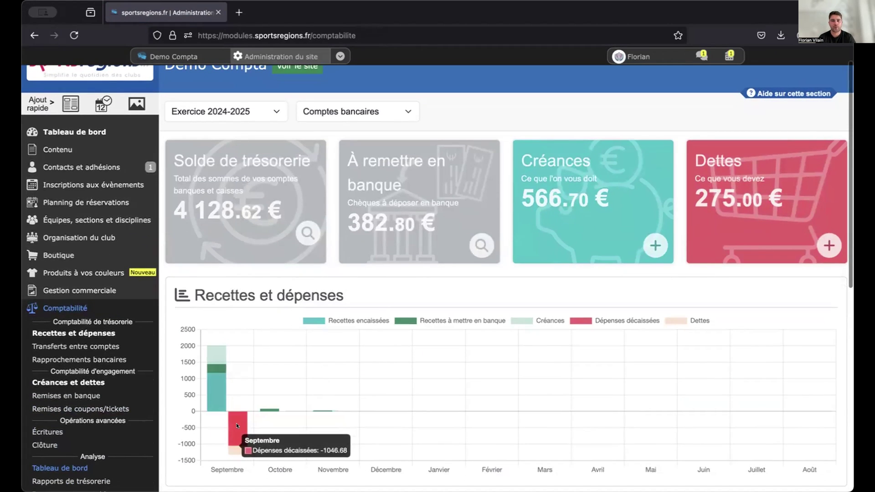
mouse_move(211, 365)
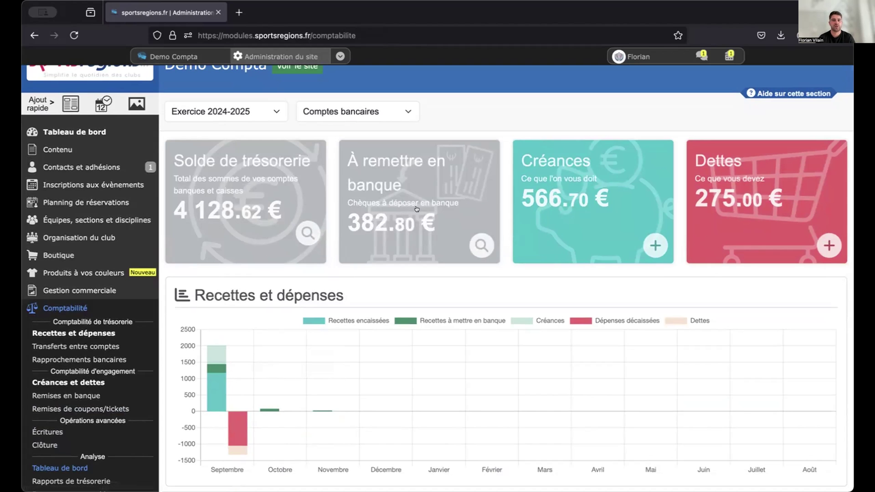
scroll(515, 280, "down", 3)
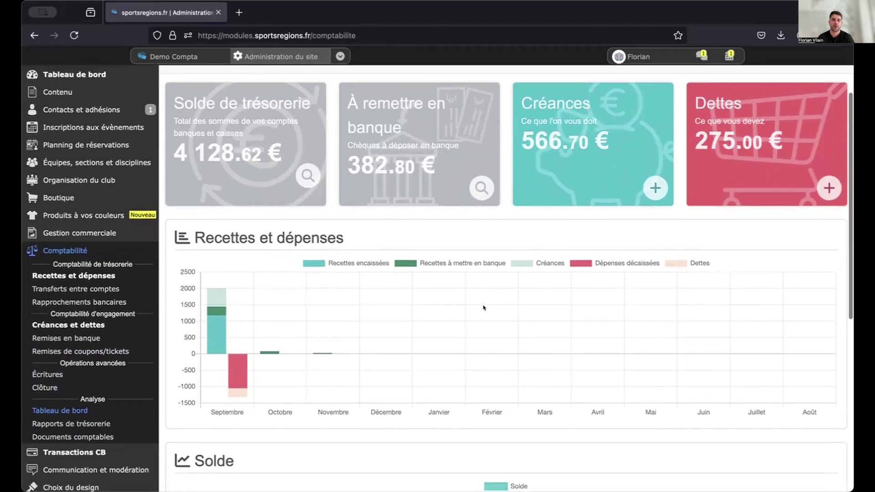
scroll(484, 308, "down", 5)
scroll(484, 308, "up", 4)
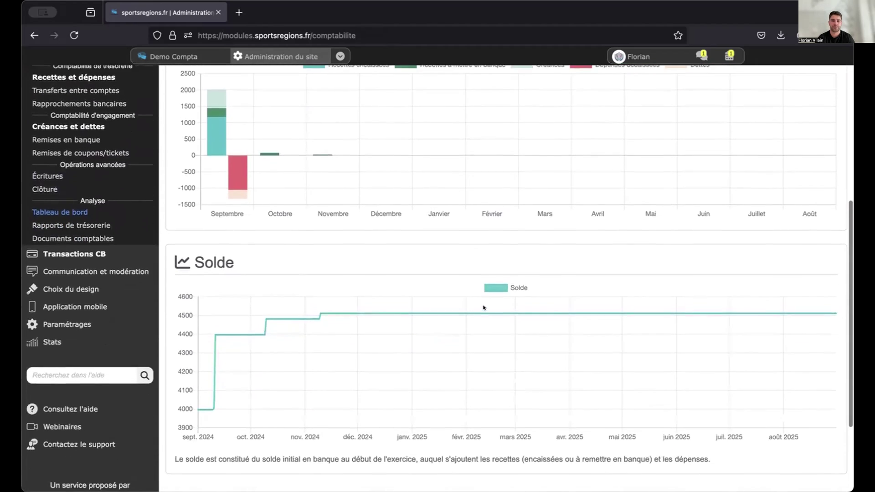
scroll(484, 307, "up", 2)
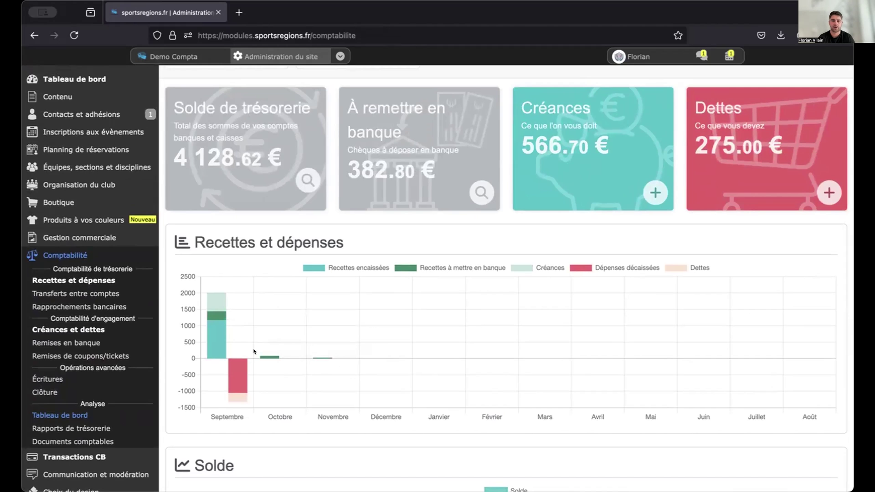
scroll(255, 363, "up", 1)
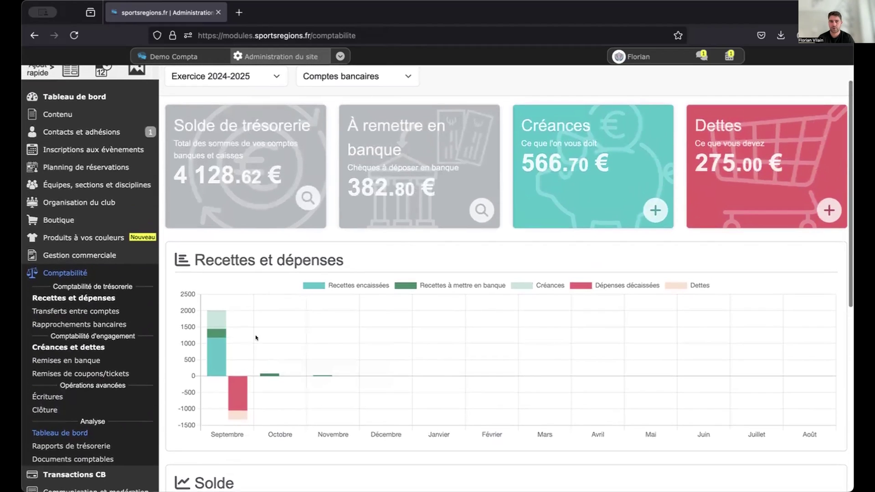
Open Rapports de trésorerie and examine the available reports by allocation, bank account, third party and link.
left_click(97, 446)
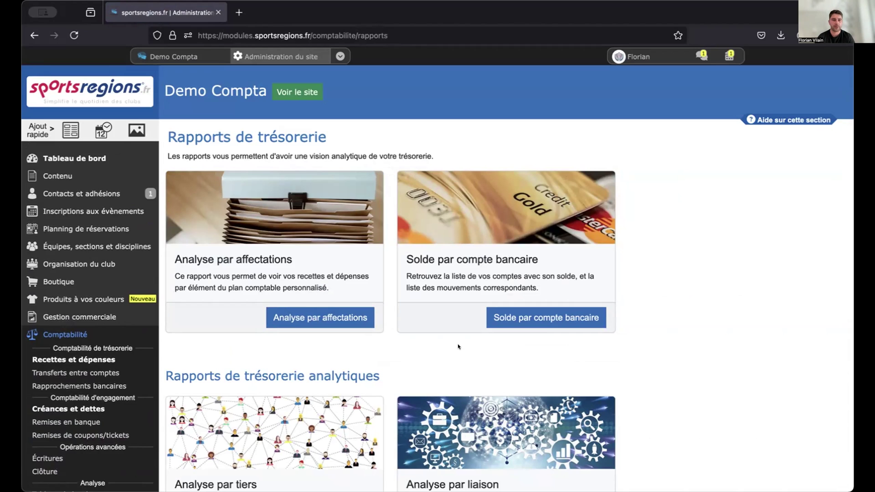
scroll(458, 344, "down", 1)
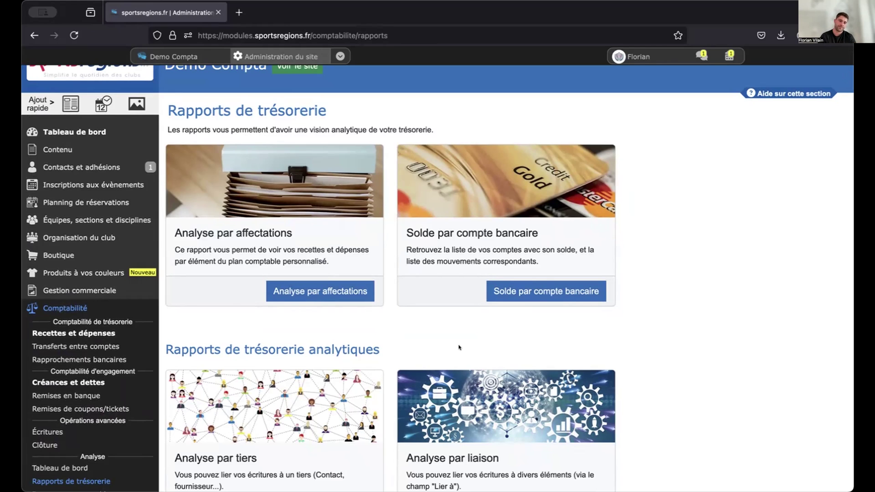
scroll(484, 349, "down", 1)
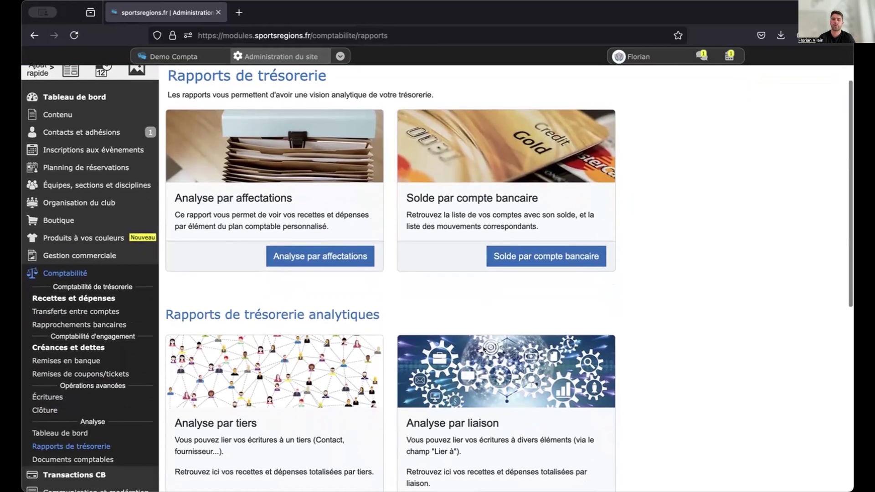
scroll(477, 381, "down", 1)
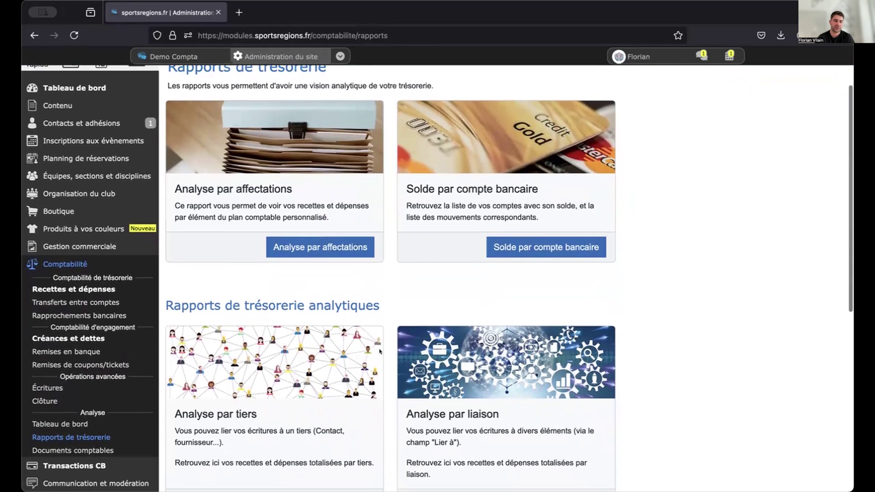
Open Documents comptables and examine the documents listing entries, the summary documents and the other documents on offer.
left_click(96, 446)
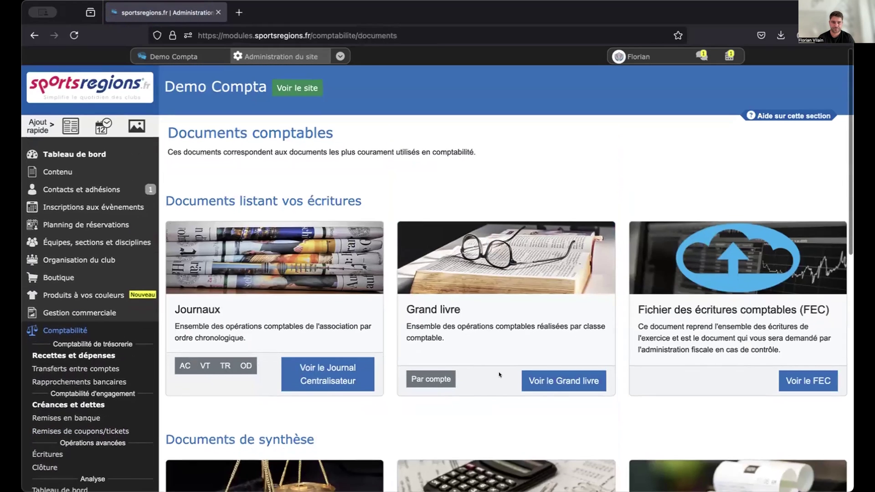
scroll(500, 375, "down", 2)
scroll(511, 364, "down", 3)
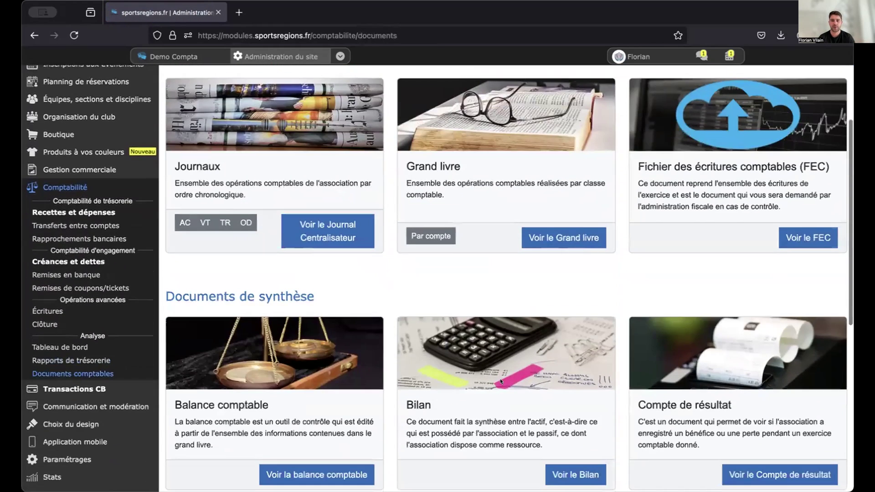
scroll(502, 382, "down", 1)
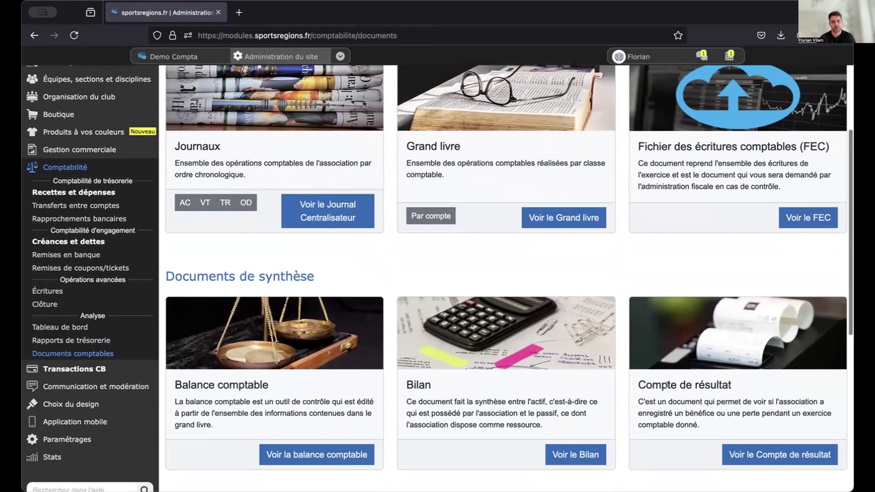
scroll(666, 391, "down", 4)
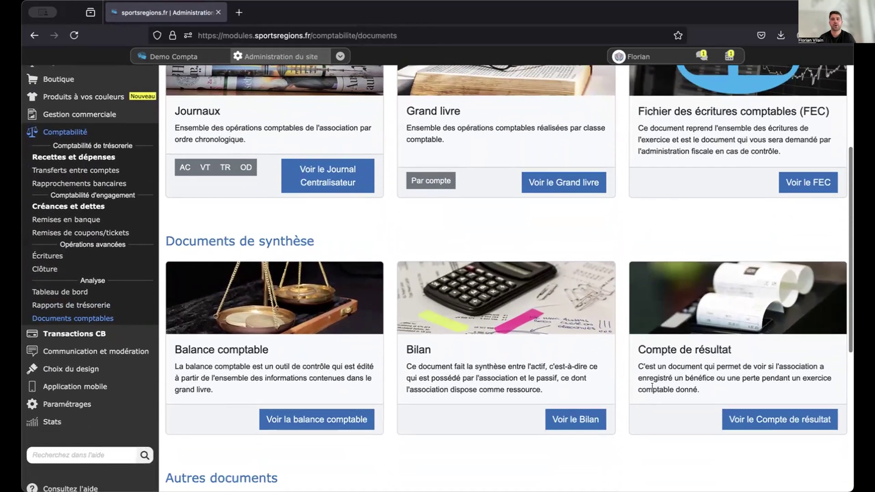
scroll(651, 386, "up", 4)
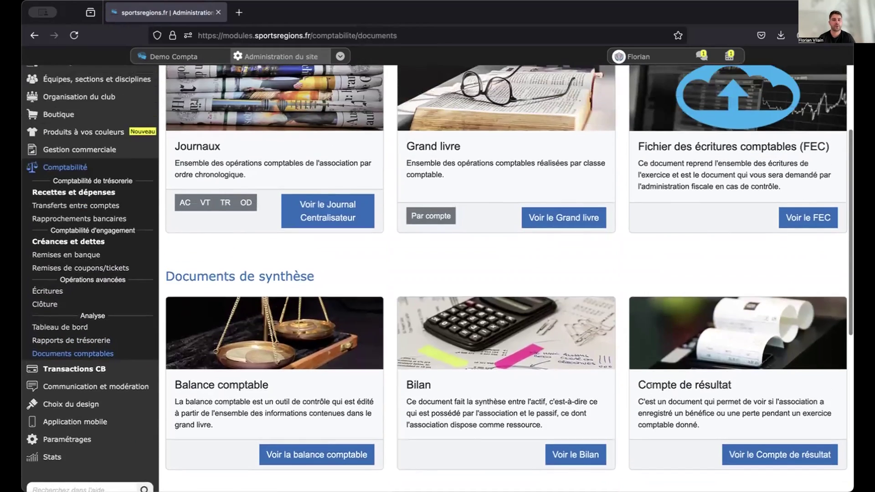
scroll(650, 384, "up", 4)
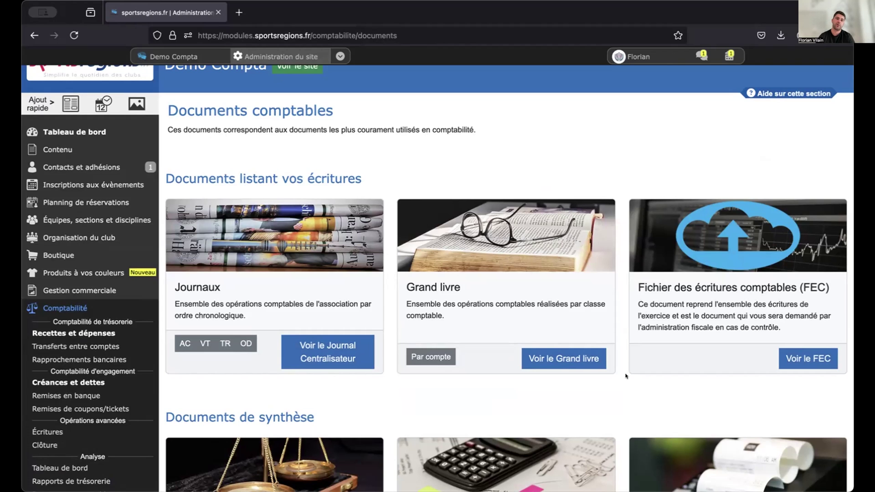
scroll(406, 227, "up", 1)
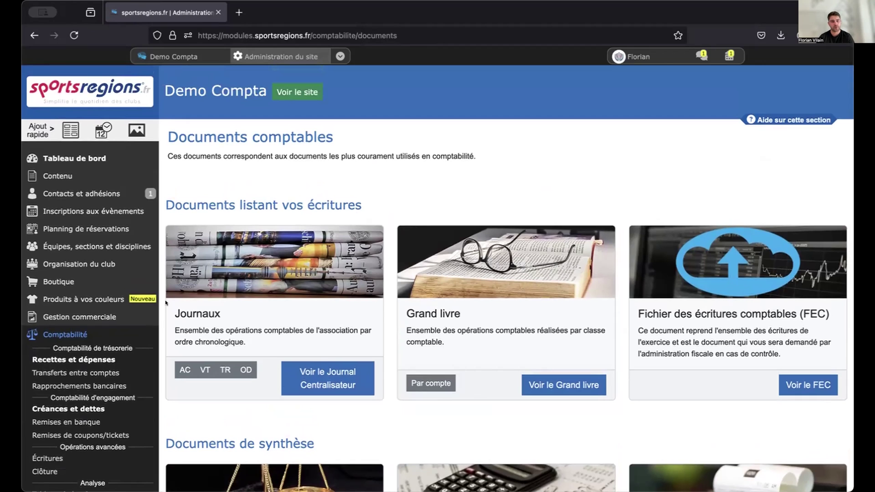
Open Commandes et paiements under Gestion commerciale and examine the orders' payment status and accounting marks.
mouse_move(121, 318)
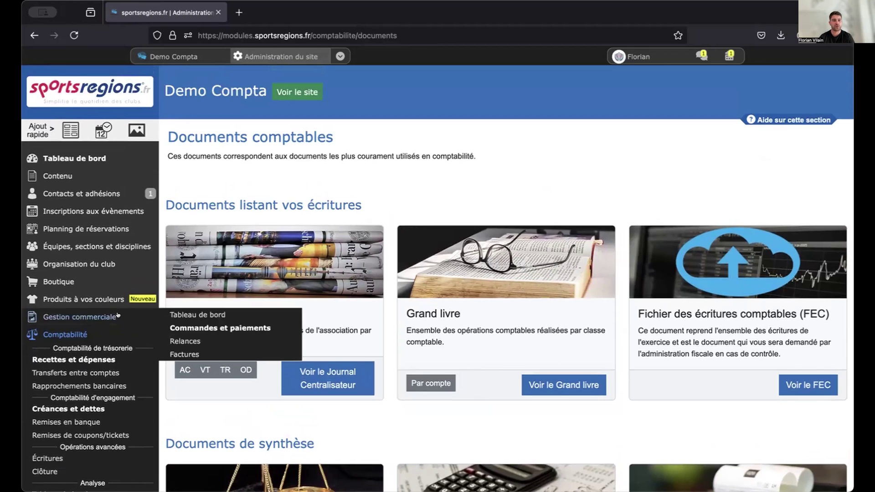
left_click(189, 325)
scroll(578, 315, "down", 1)
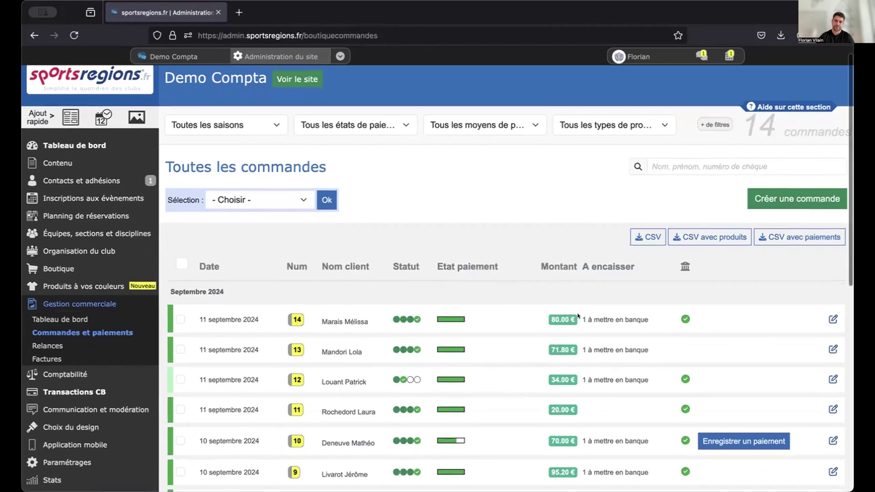
scroll(578, 315, "down", 1)
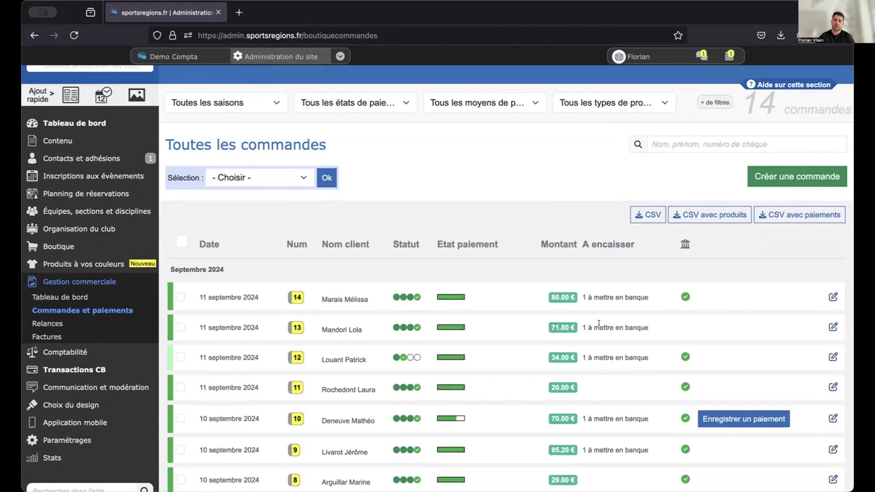
Open the most recent order in the list and examine its status, product, cheque payment and Comptabilité section.
left_click(830, 296)
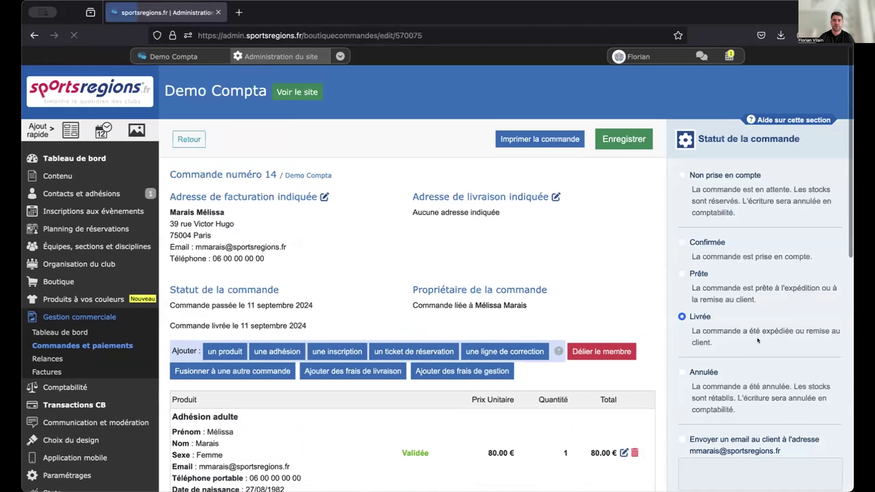
scroll(758, 340, "down", 1)
scroll(759, 341, "down", 3)
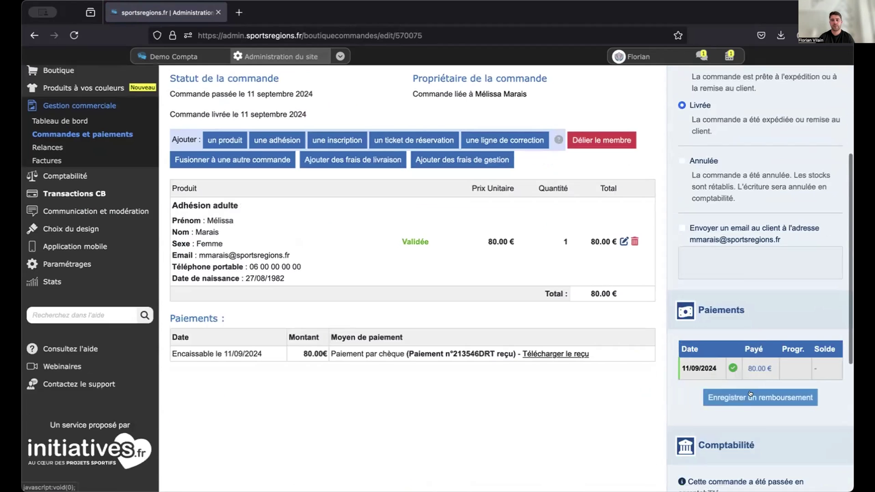
scroll(756, 408, "down", 1)
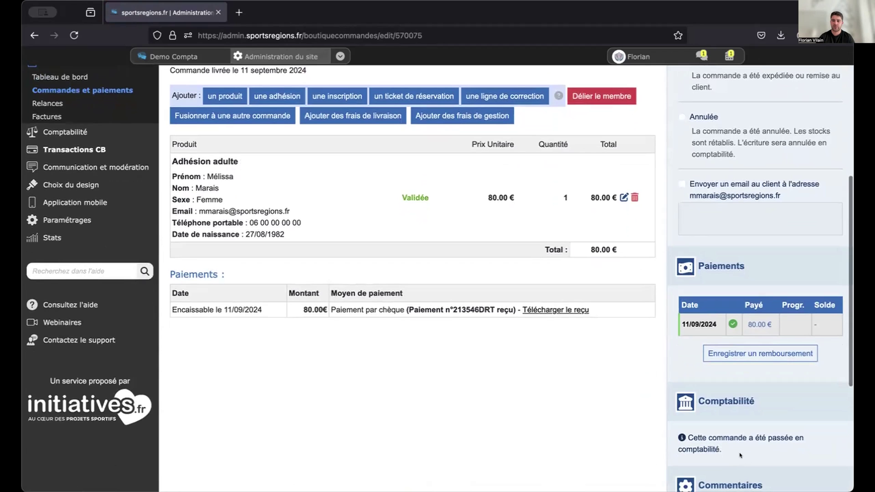
scroll(740, 455, "up", 6)
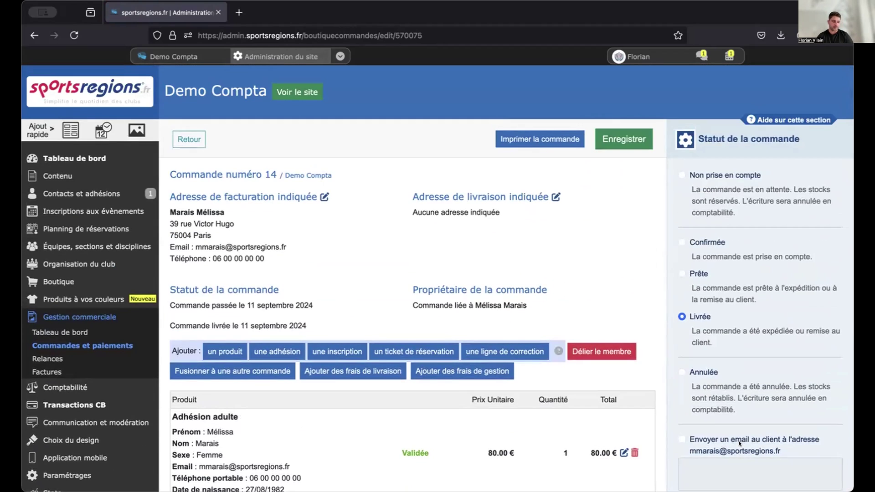
Return to the list of orders and create an order for a person known to the club, chosen from the name suggestions.
left_click(100, 344)
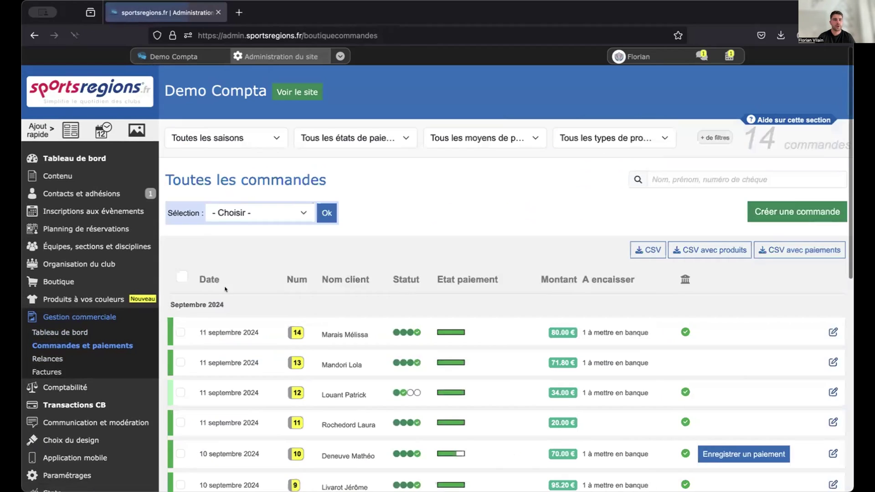
left_click(794, 207)
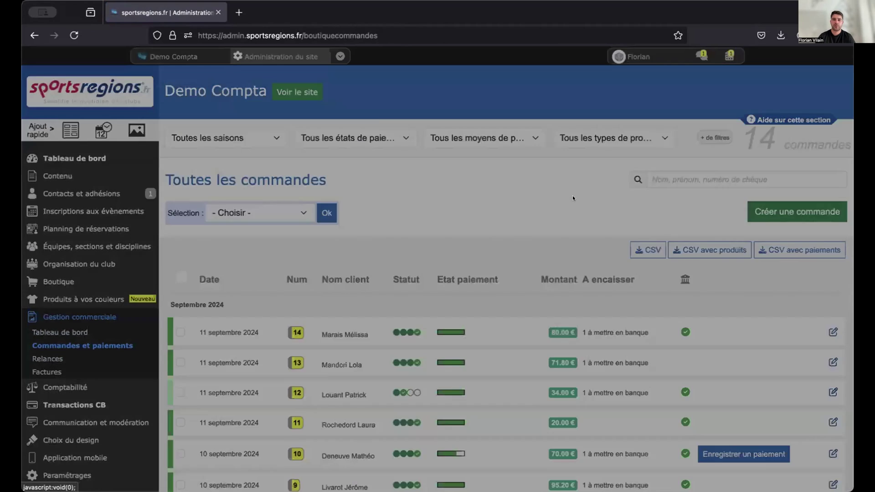
type("be")
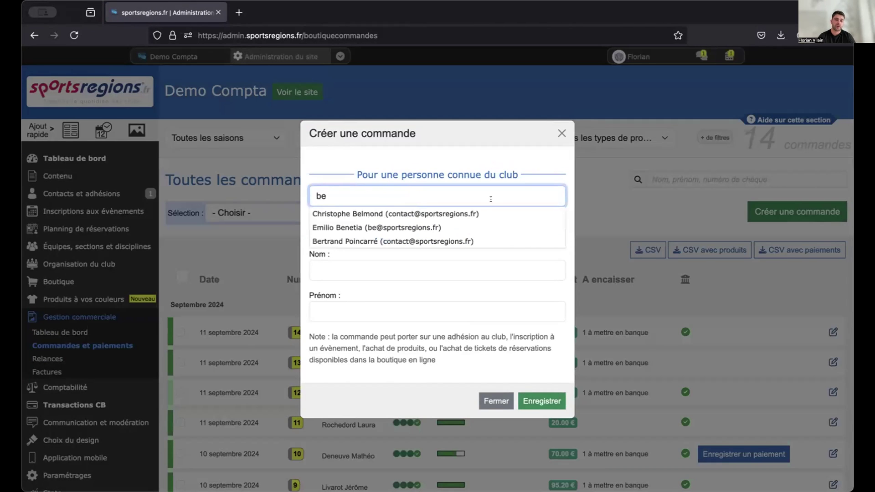
left_click(452, 214)
left_click(549, 398)
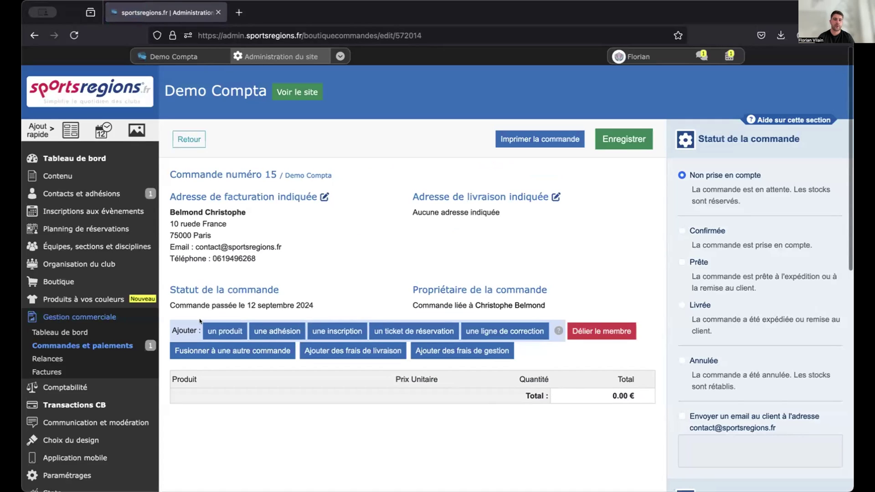
Add one T-shirt respirant homme to the order and save the order with the status Confirmée.
left_click(242, 331)
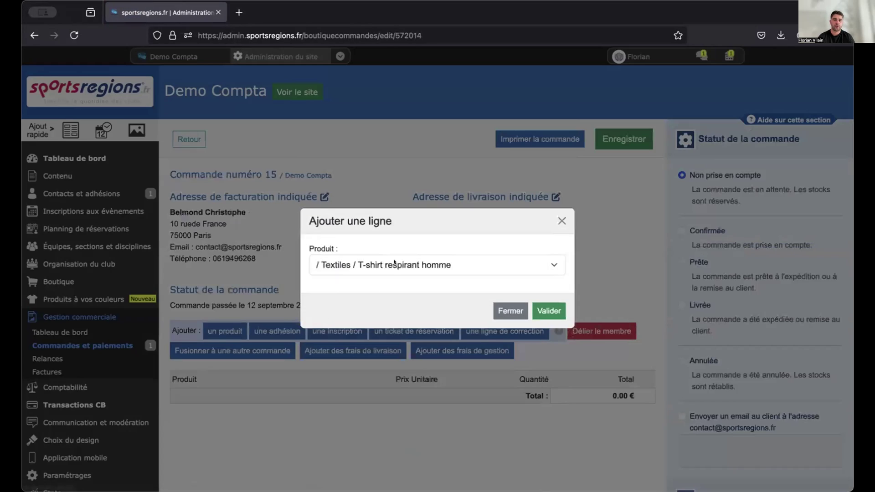
left_click(538, 309)
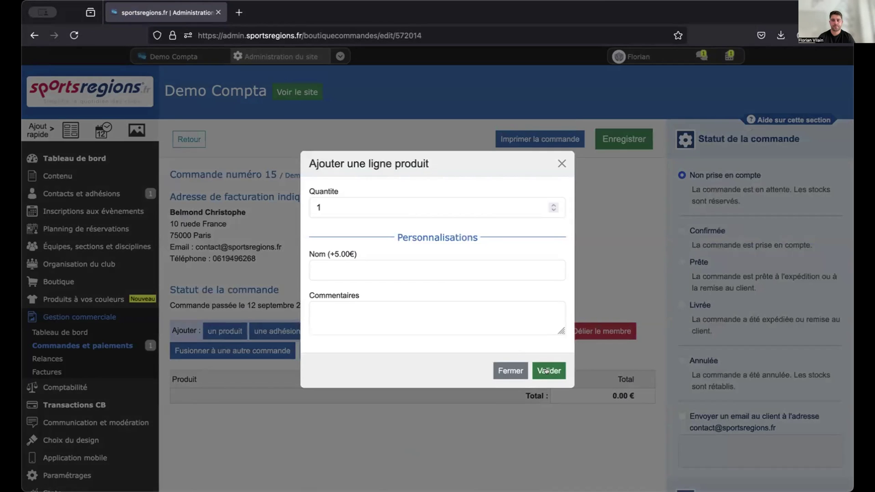
left_click(546, 370)
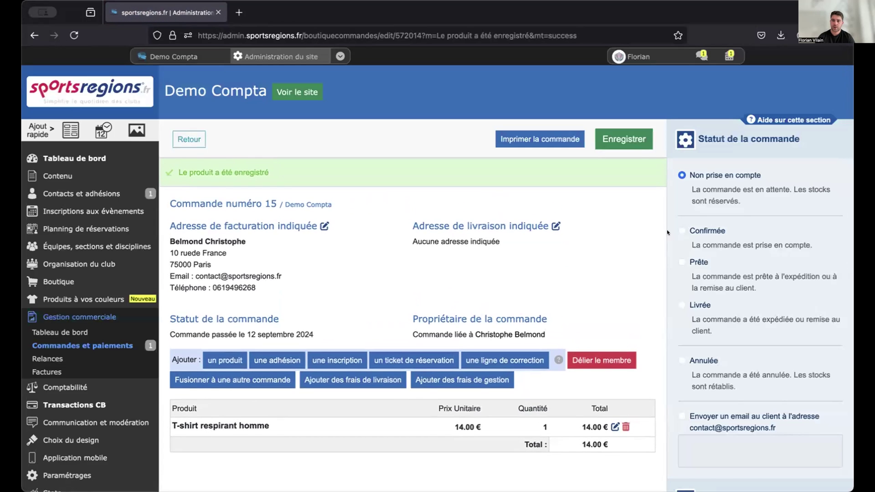
left_click(680, 231)
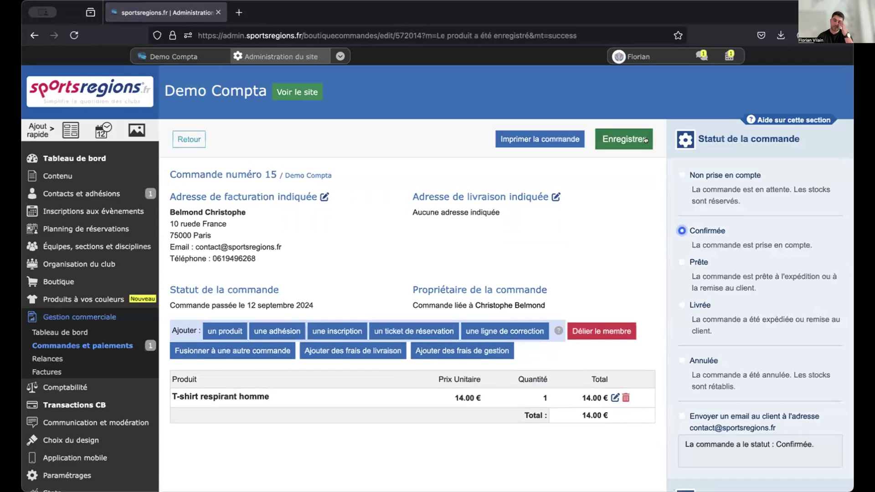
left_click(643, 138)
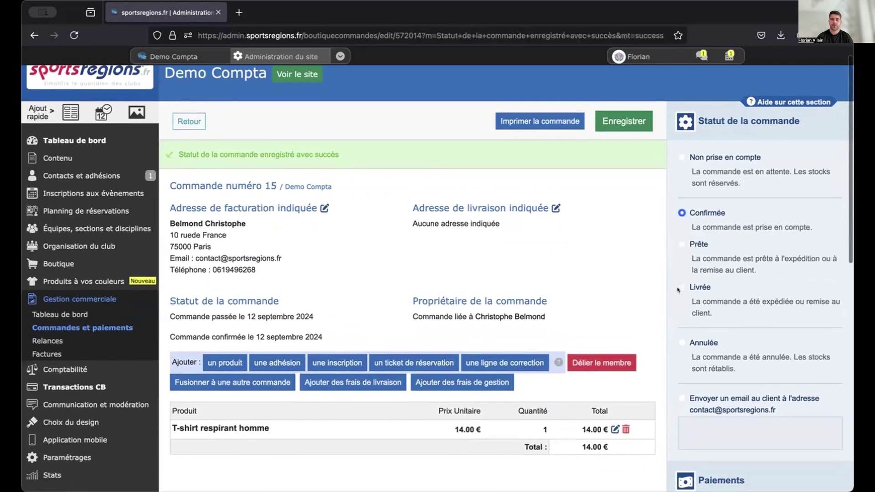
Record a received payment of 14.00 € in cash (Paiement en espèces) for the order, assigned to Caisse and dated 12/09/2024.
scroll(678, 290, "down", 3)
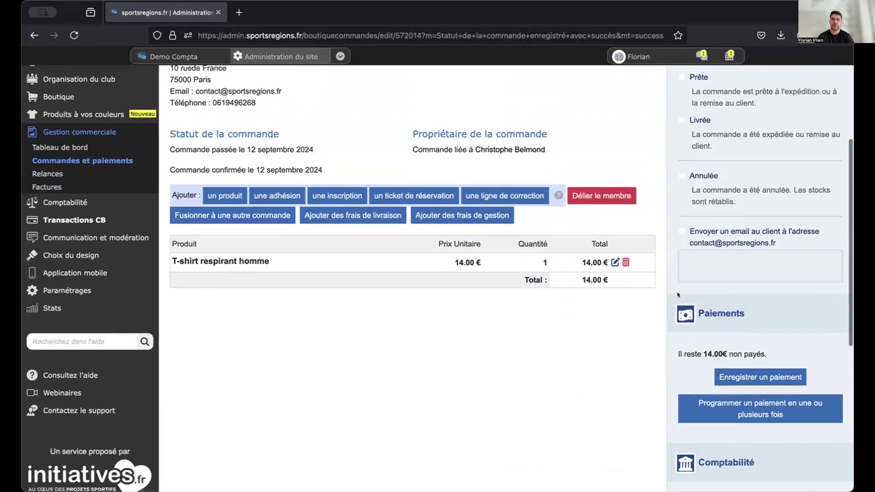
left_click(782, 374)
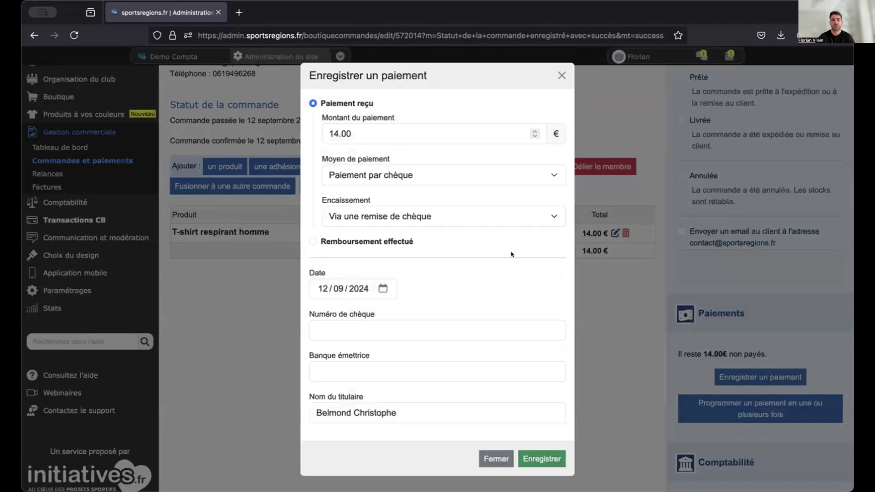
left_click(441, 173)
left_click(439, 184)
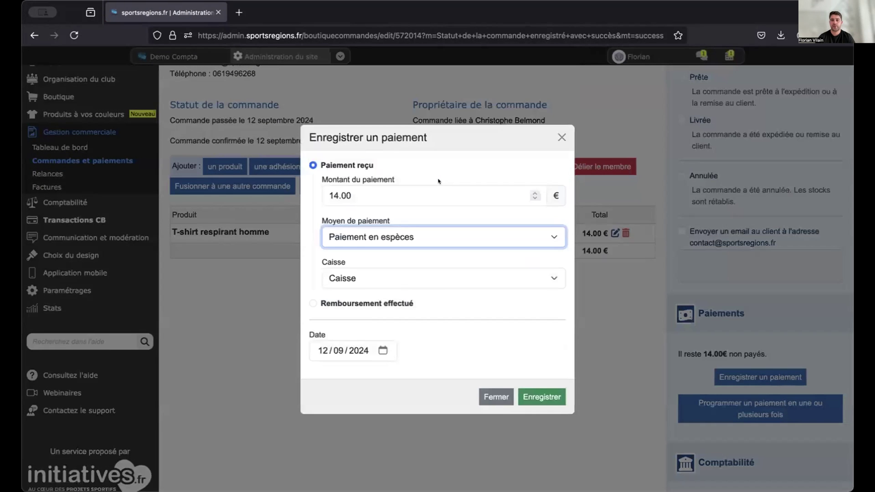
left_click(556, 397)
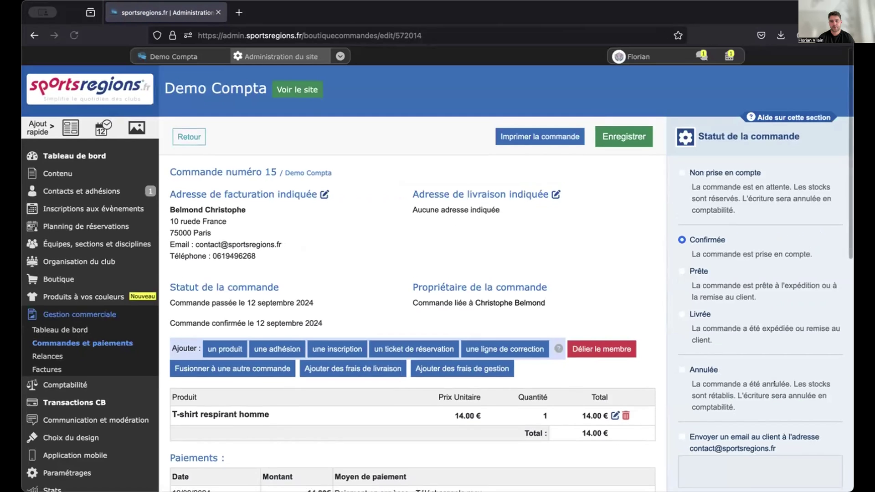
Examine the order's payment table and its Comptabilité section after recording the cash payment.
scroll(775, 387, "down", 3)
scroll(775, 387, "down", 3)
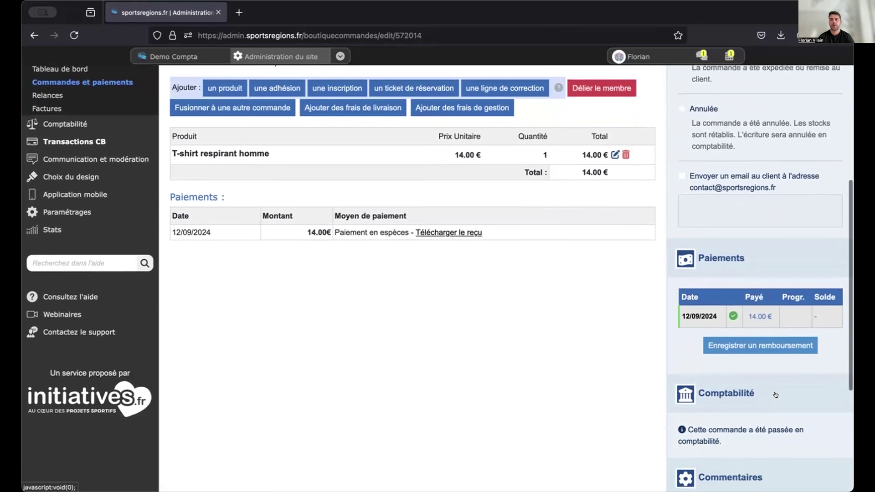
scroll(775, 394, "down", 1)
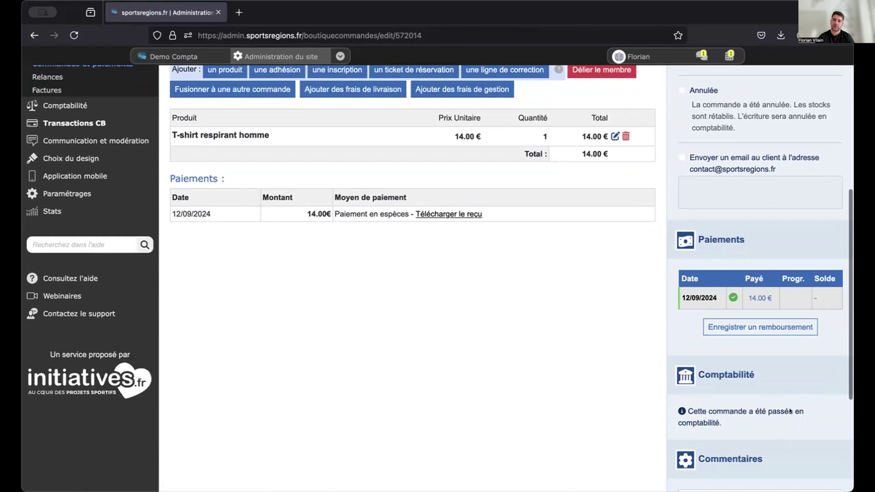
scroll(799, 398, "up", 2)
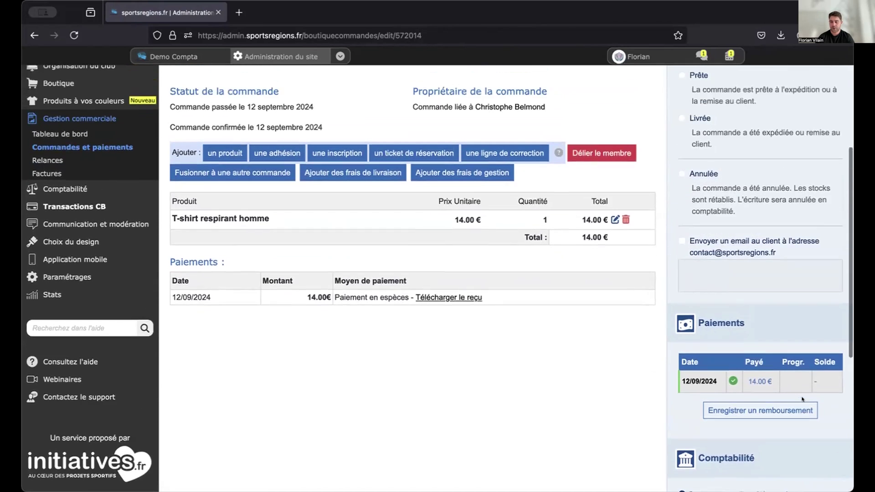
scroll(802, 400, "up", 2)
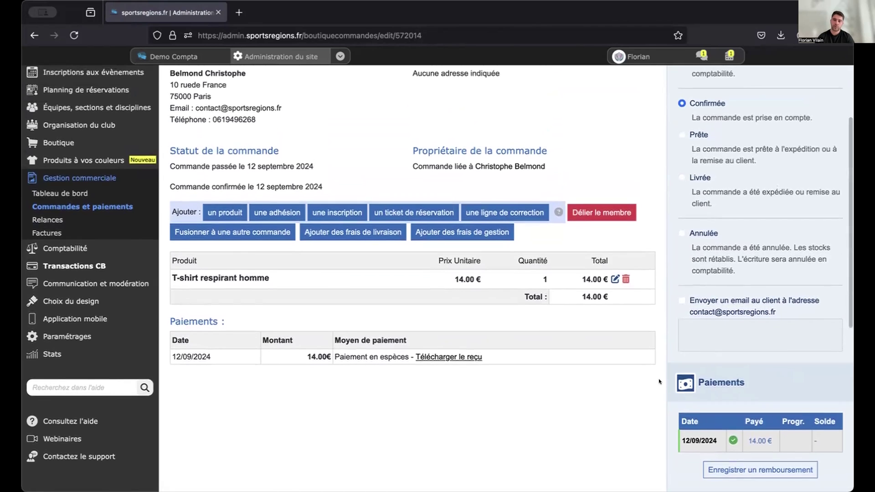
scroll(661, 379, "up", 1)
scroll(659, 381, "up", 3)
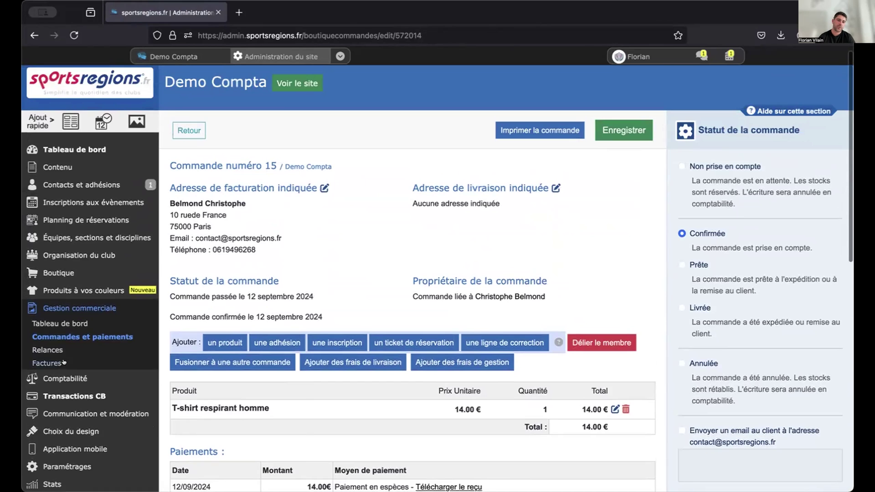
Check the T-shirt order's payment in Recettes et dépenses and its debit and credit lines in Écritures.
mouse_move(63, 378)
left_click(231, 386)
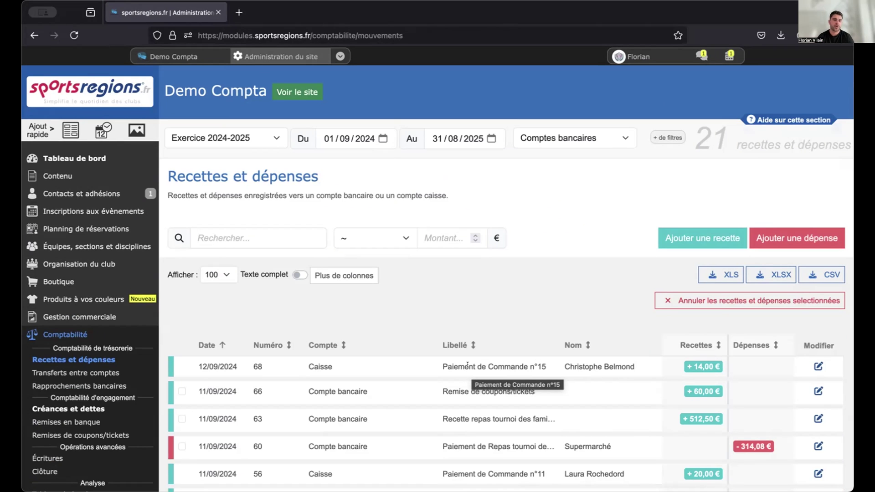
left_click(47, 459)
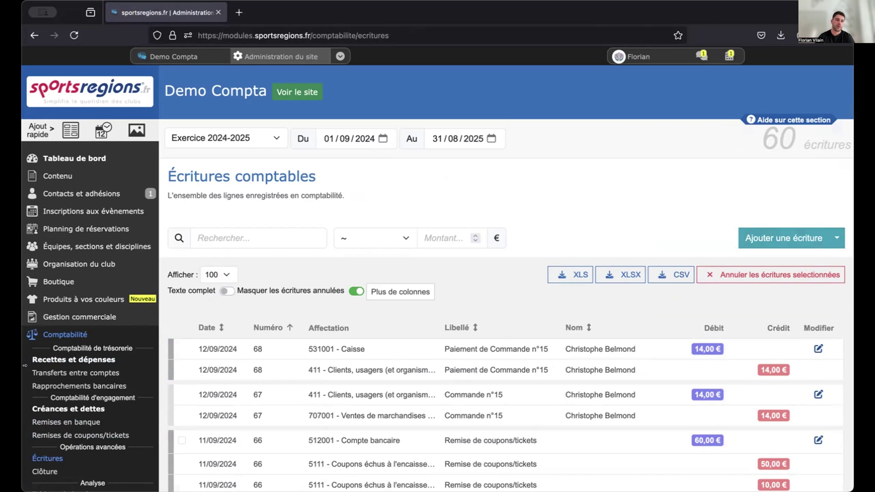
Return to Commandes et paiements and create an order for another person known to the club, chosen from the name suggestions.
scroll(100, 433, "down", 2)
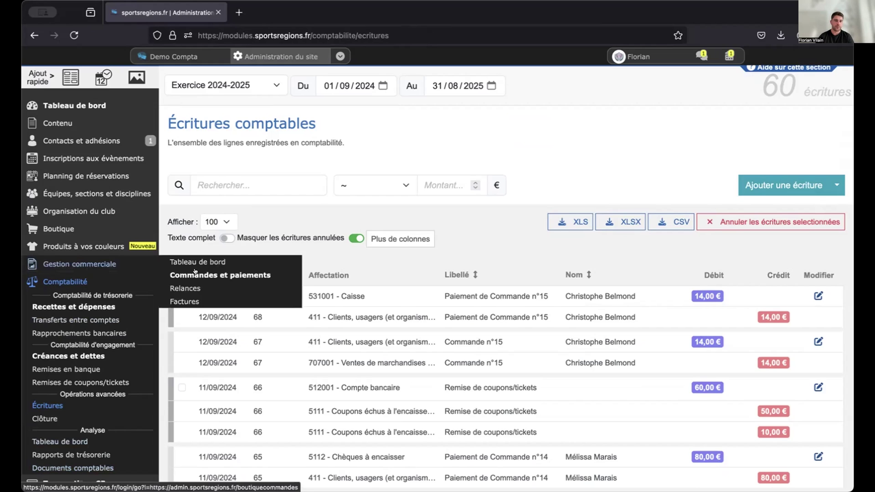
left_click(229, 275)
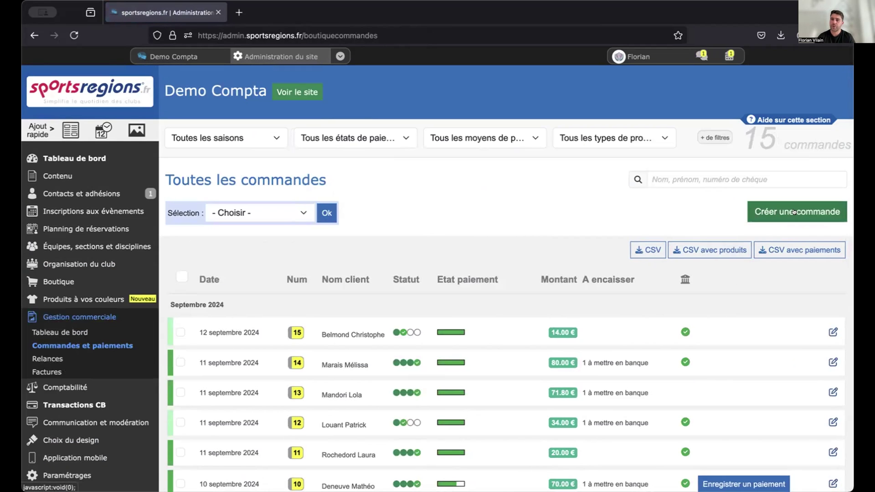
left_click(794, 211)
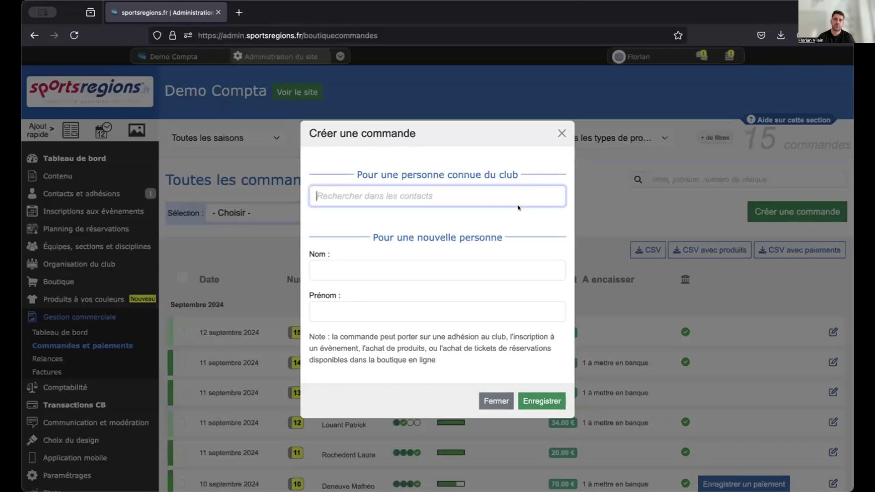
type("be")
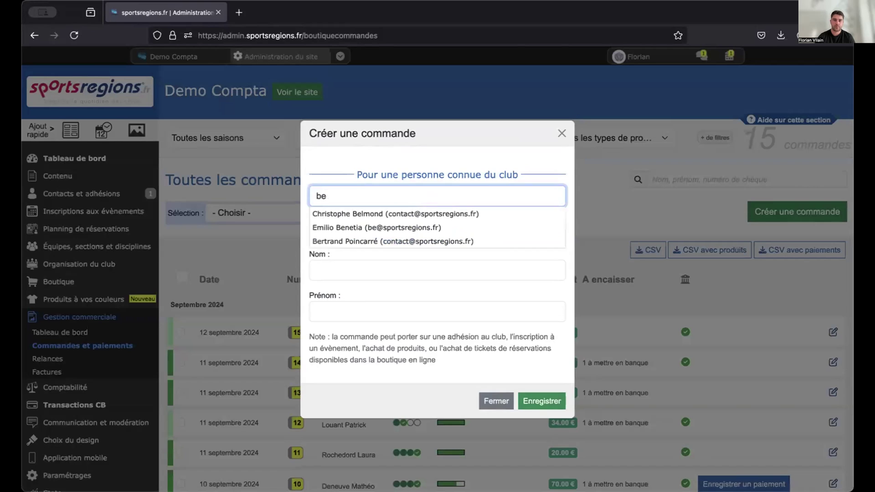
left_click(456, 227)
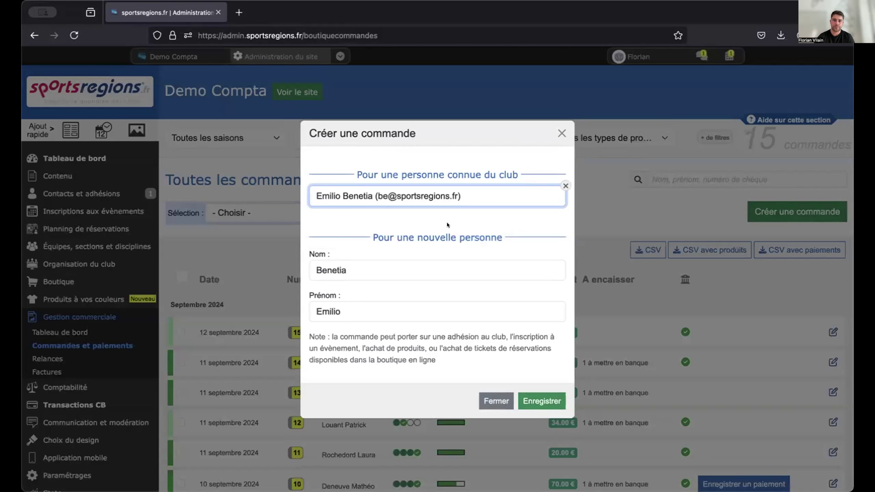
left_click(541, 401)
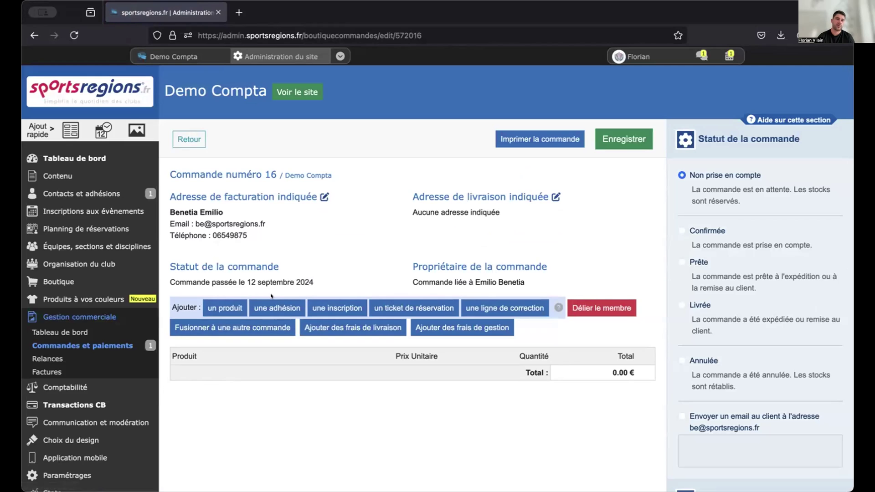
Add an Adhésion adulte membership for the order's owner and validate the registration.
left_click(267, 307)
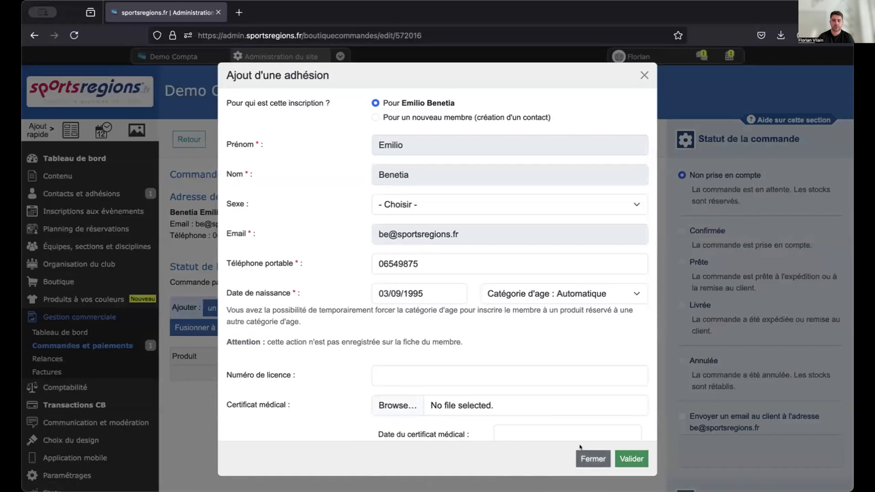
scroll(437, 294, "down", 3)
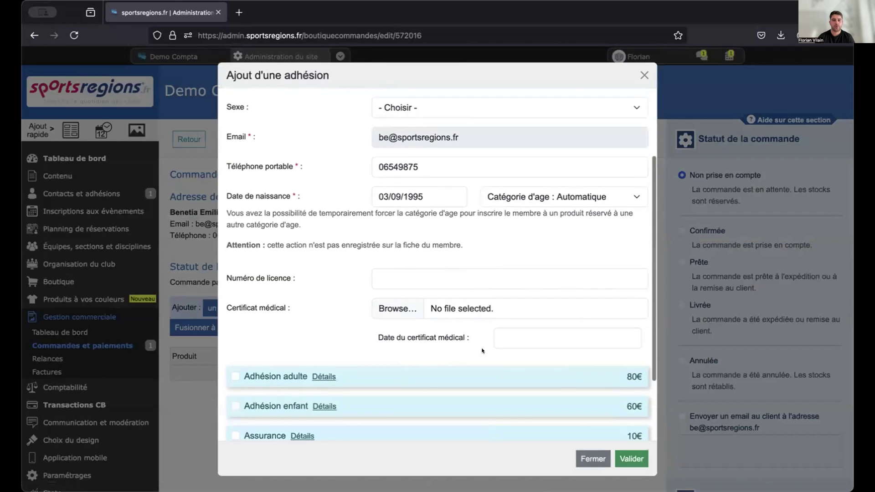
left_click(626, 457)
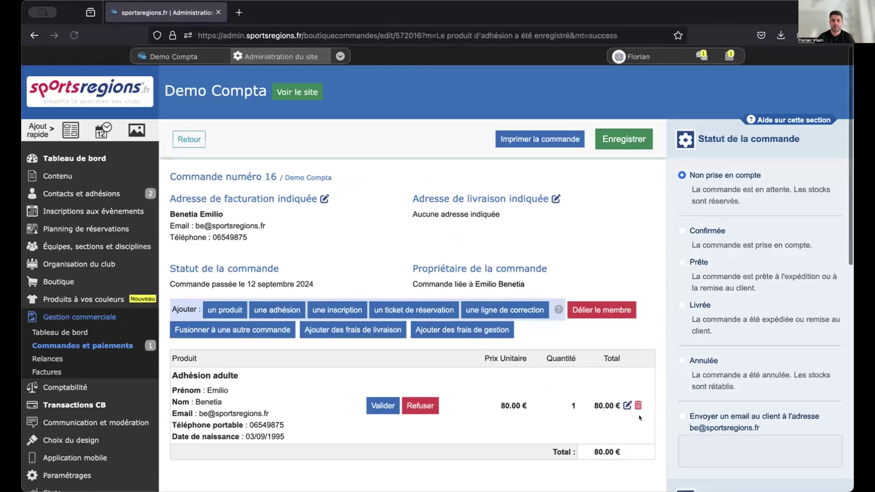
left_click(383, 406)
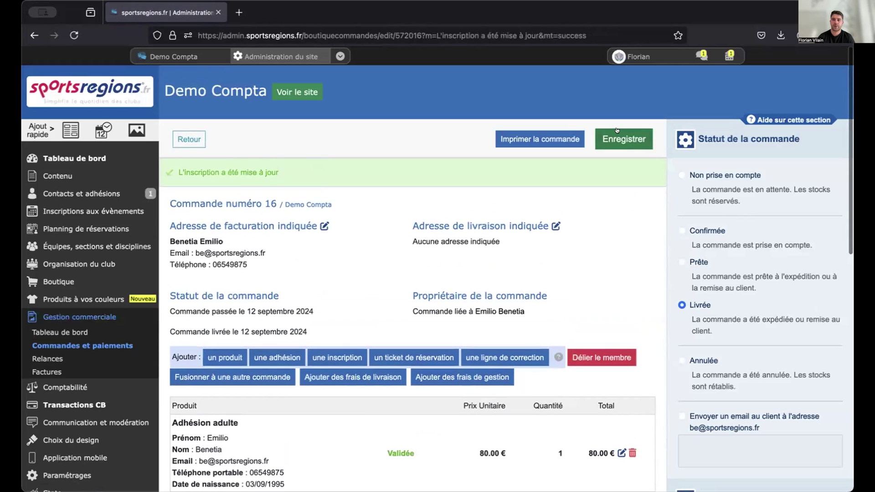
Record a received Pass'Sport payment of 50.00 € for the membership order, cashed via a remise des titres and dated 12/09/2024.
scroll(658, 226, "down", 4)
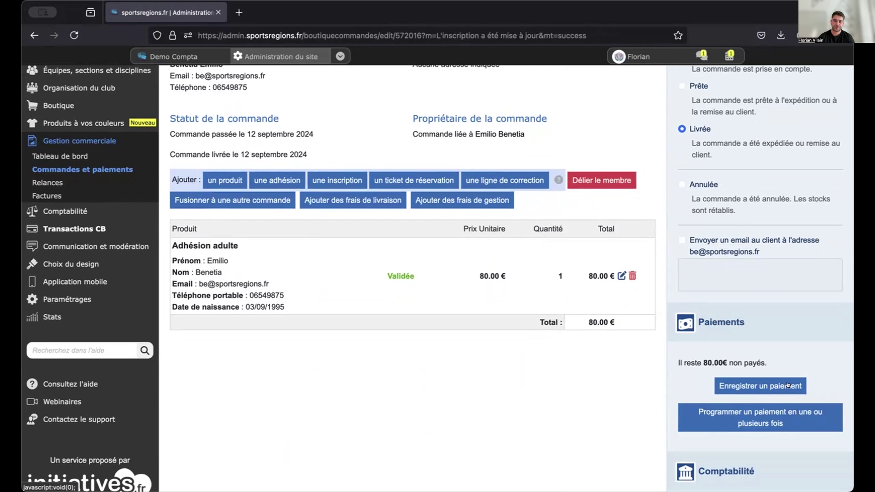
left_click(787, 385)
left_click(436, 172)
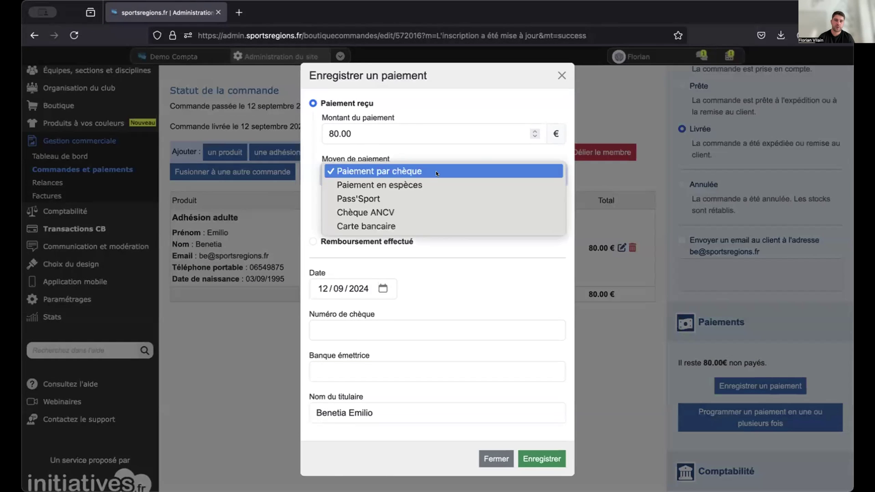
left_click(477, 199)
left_click(326, 132)
left_click_drag(326, 133, 336, 133)
type("5")
left_click(420, 103)
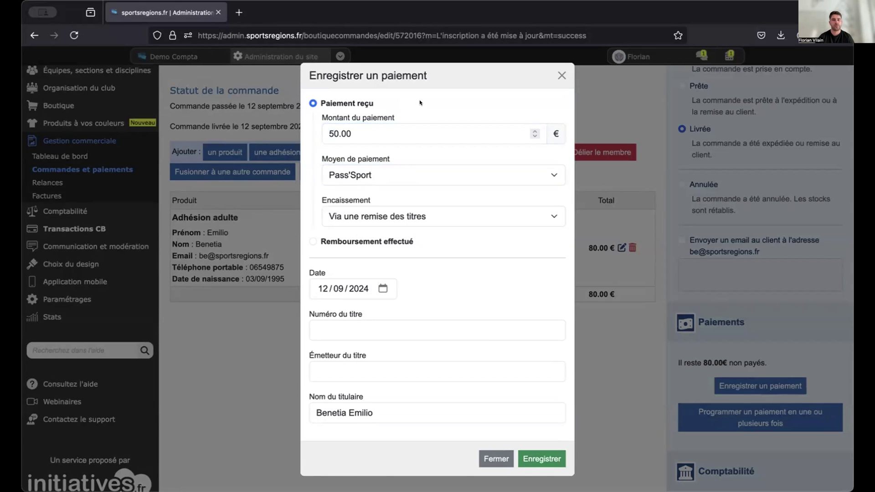
left_click(542, 459)
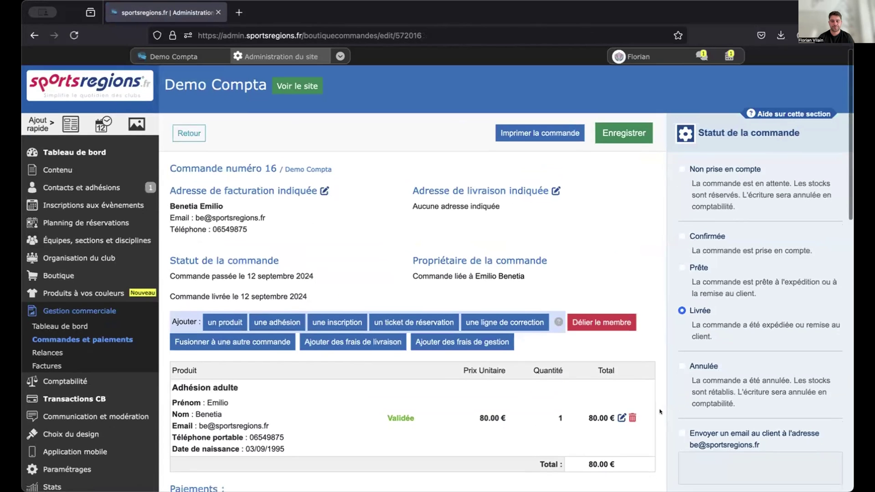
Examine the membership order's product line and the Pass'Sport payment recorded on it.
scroll(670, 408, "down", 3)
scroll(670, 408, "down", 2)
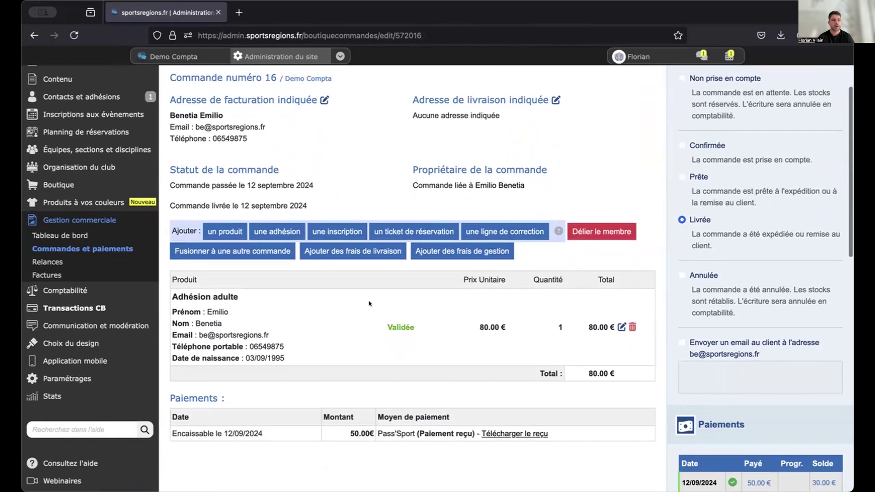
scroll(661, 256, "up", 3)
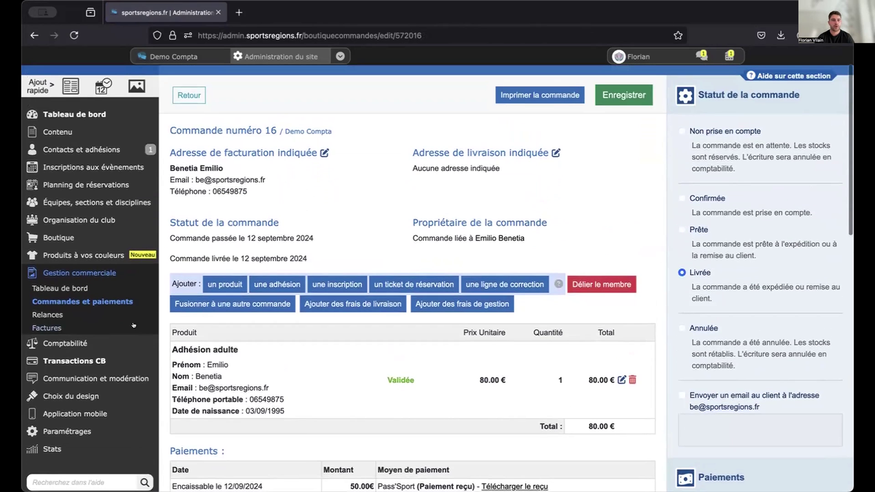
Look for the Pass'Sport payment in Recettes et dépenses and open Remises de coupons/tickets under Comptabilité.
mouse_move(115, 341)
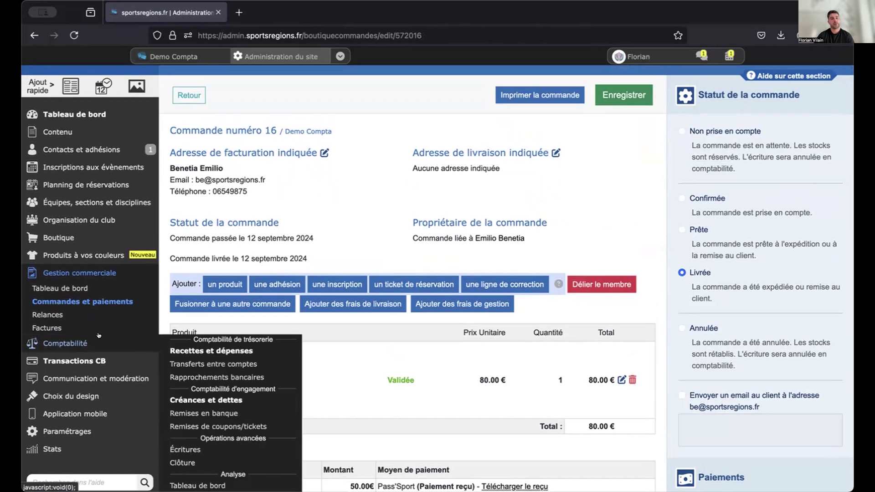
left_click(195, 351)
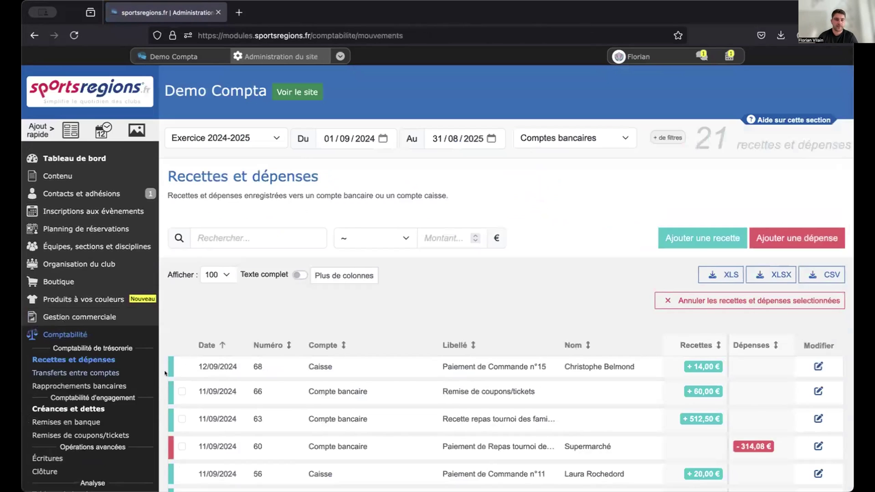
left_click(91, 431)
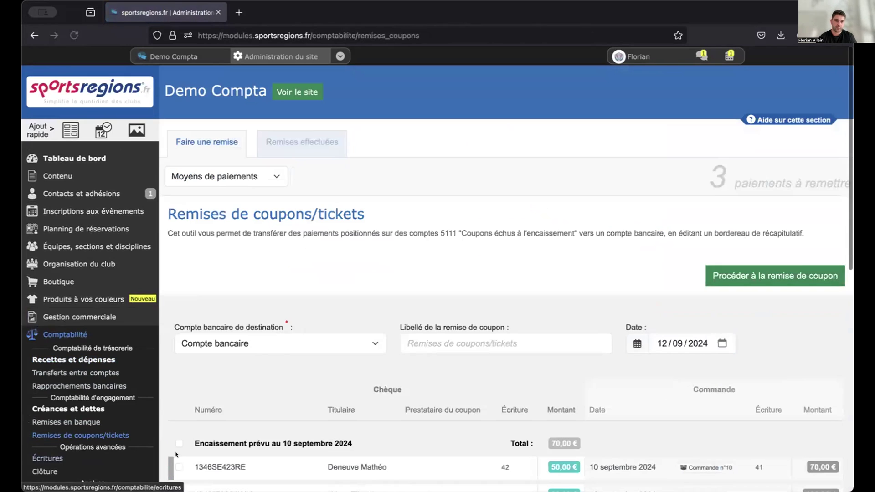
Select the 50.00 € coupon payment due 12 septembre 2024 and process its remise de coupon to Compte bancaire.
scroll(225, 452, "down", 1)
scroll(236, 451, "down", 1)
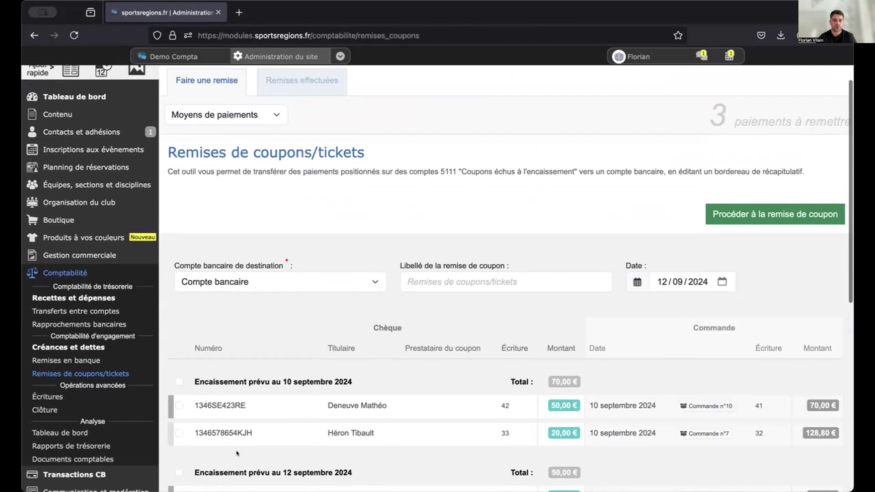
scroll(236, 451, "down", 3)
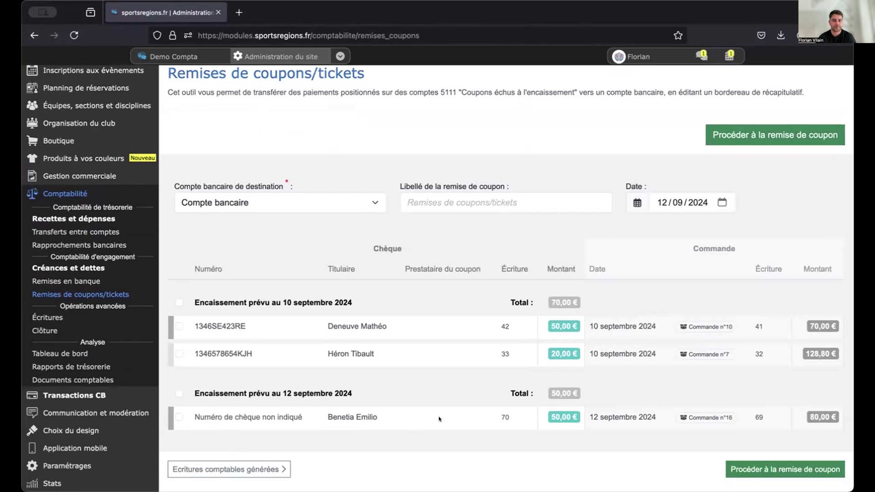
left_click(179, 417)
scroll(483, 437, "up", 3)
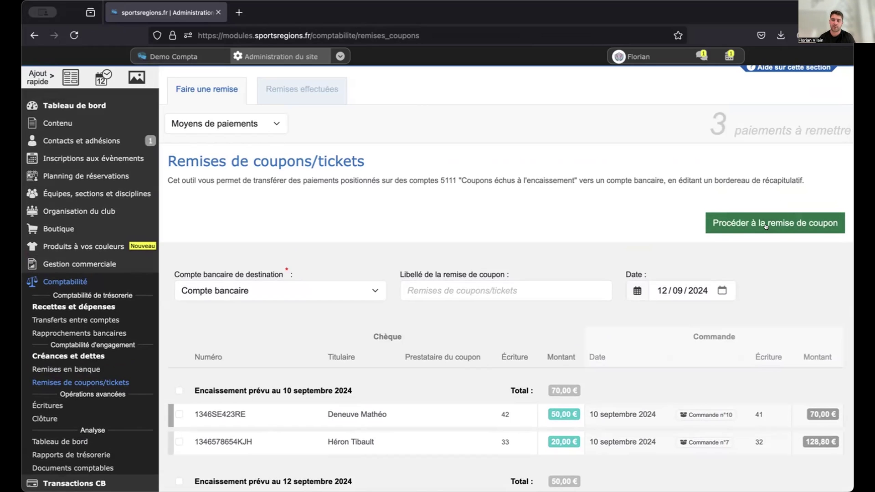
scroll(766, 227, "down", 1)
left_click(758, 185)
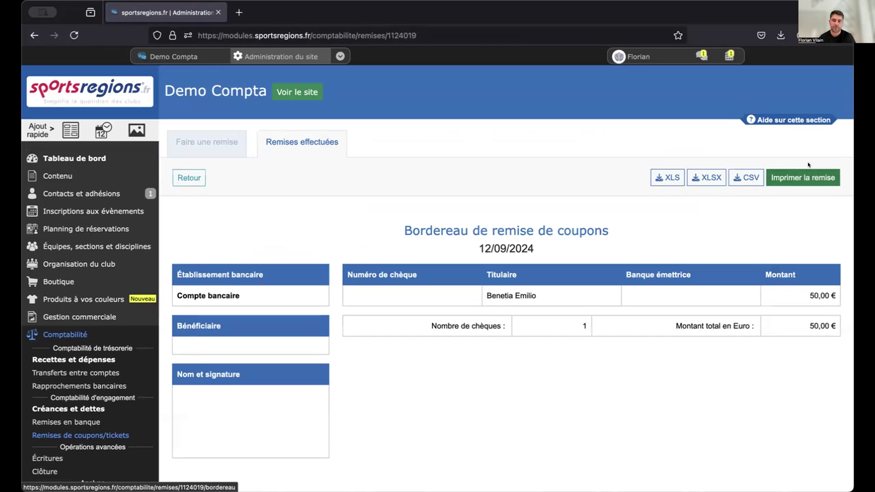
Examine how the coupon deposit is recorded in Recettes et dépenses and in Écritures under Comptabilité.
left_click(79, 358)
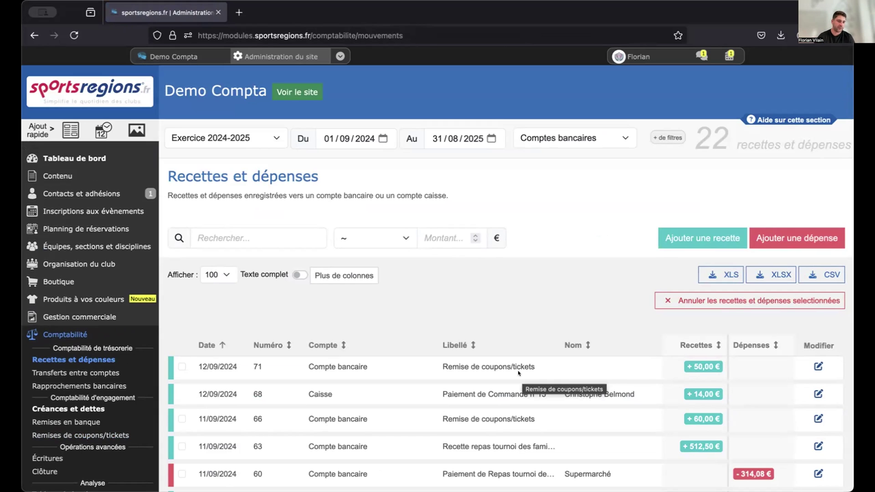
left_click(54, 458)
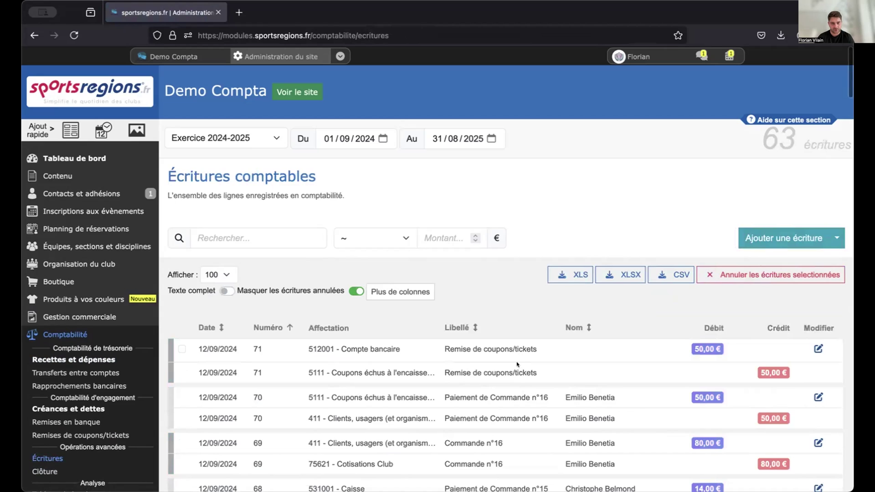
scroll(165, 446, "down", 3)
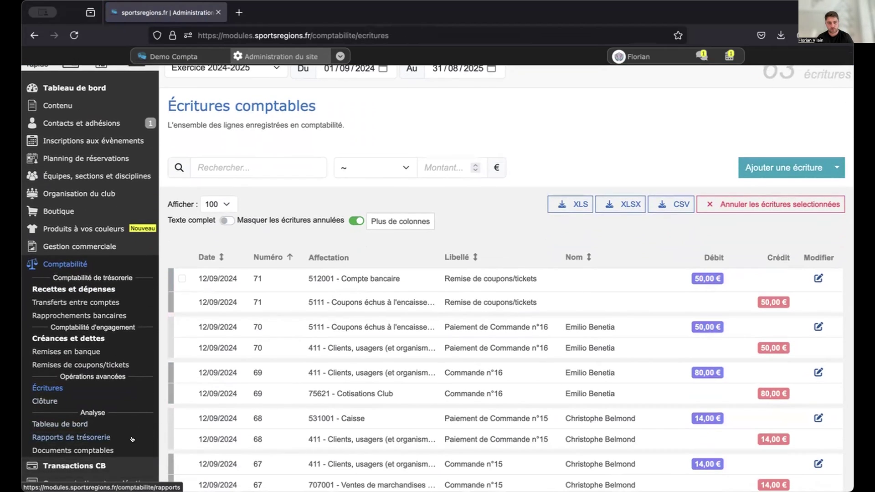
scroll(428, 288, "up", 2)
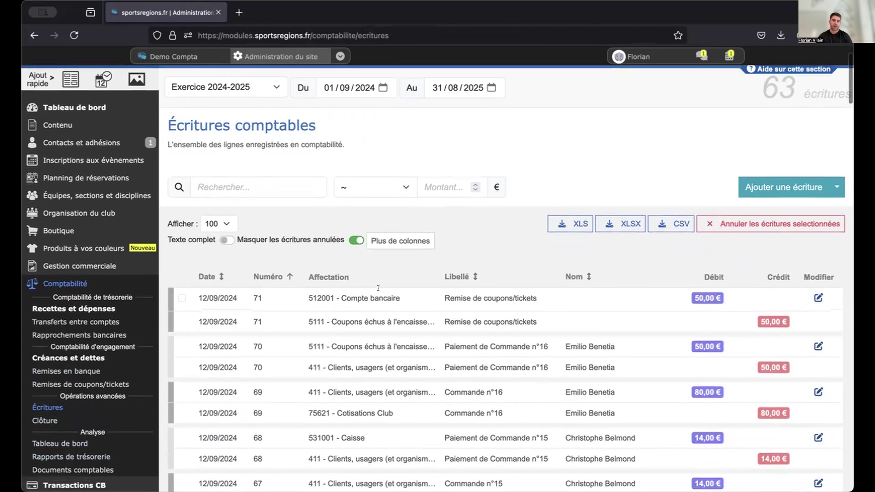
Create a new order in Commandes et paiements for an existing club contact.
mouse_move(150, 290)
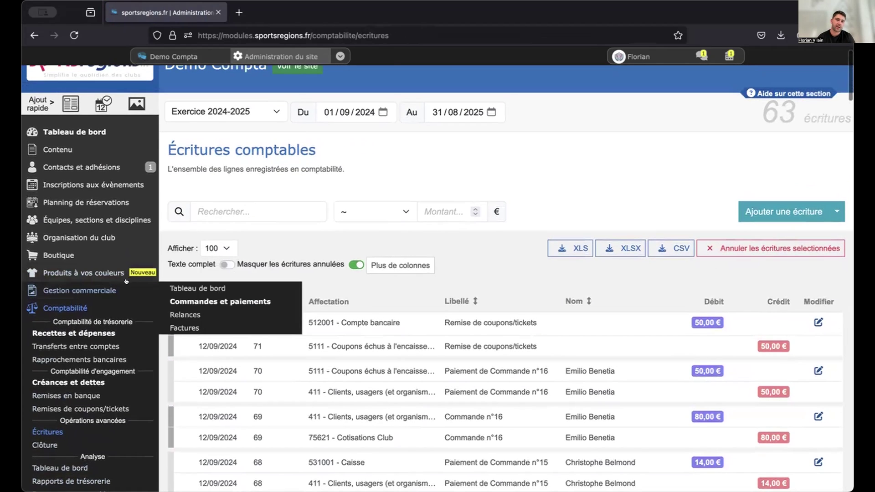
left_click(178, 301)
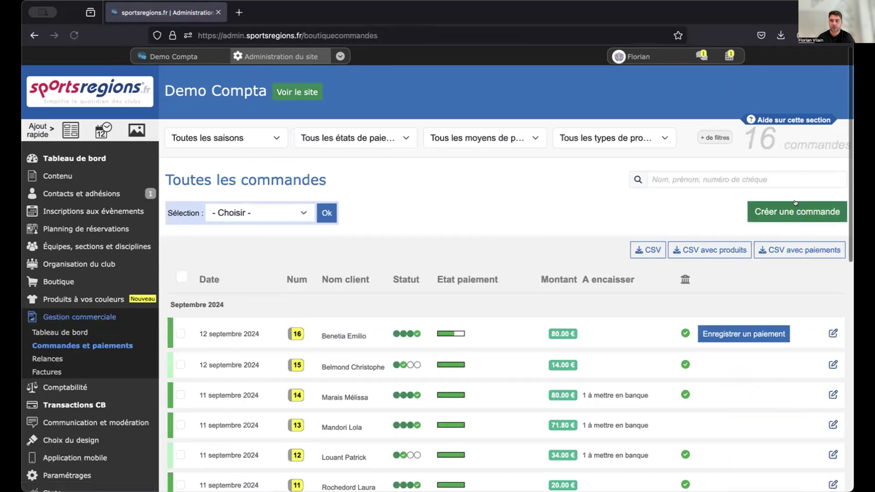
left_click(797, 217)
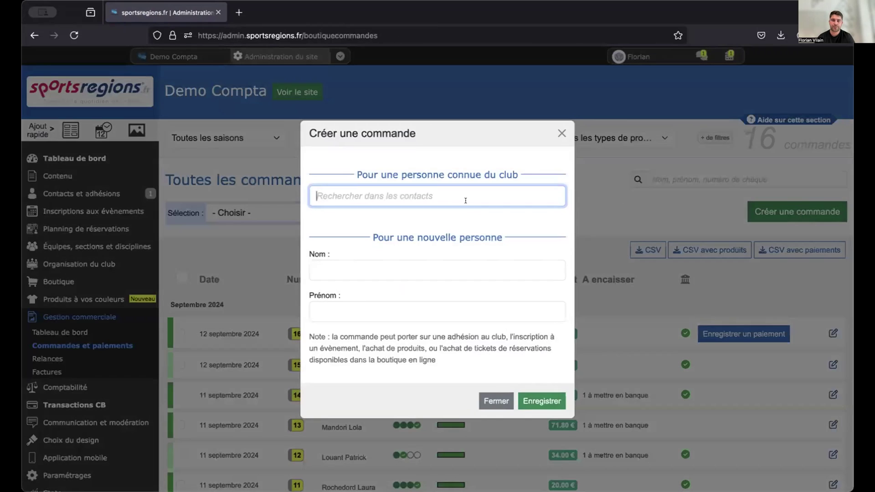
type("be")
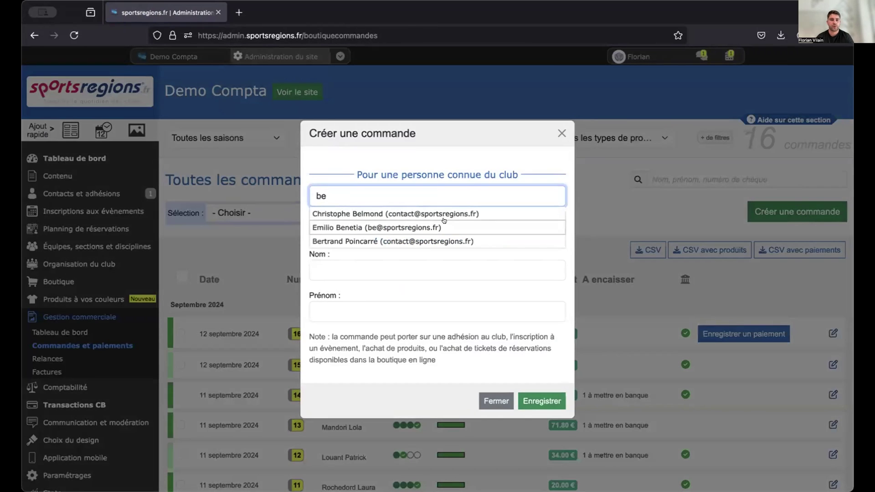
left_click(431, 235)
left_click(549, 394)
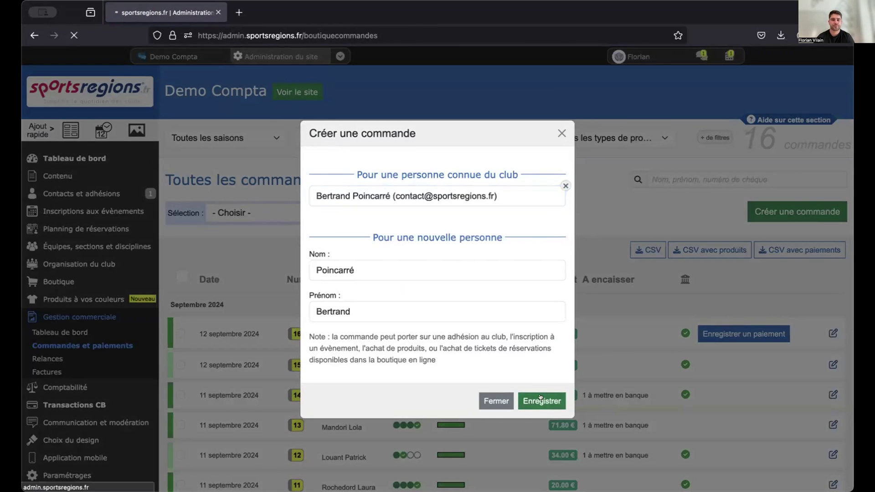
Add one T-shirt respirant homme to the order without personalisation.
left_click(227, 294)
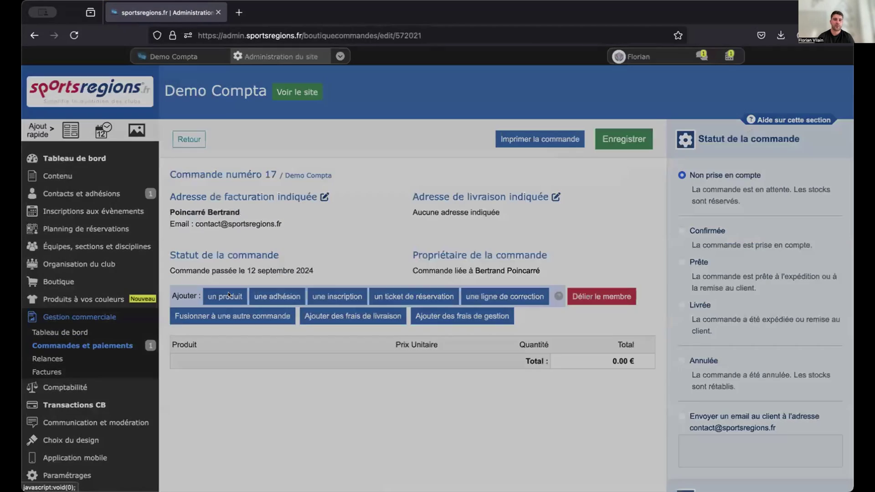
left_click(560, 312)
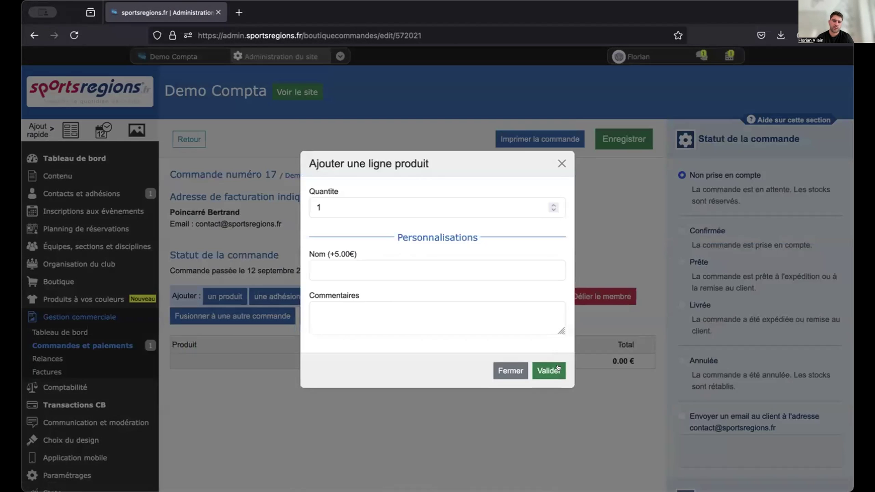
left_click(558, 369)
Start a membership registration for the order's owner, choose Adhésion adulte and try to validate it.
left_click(276, 301)
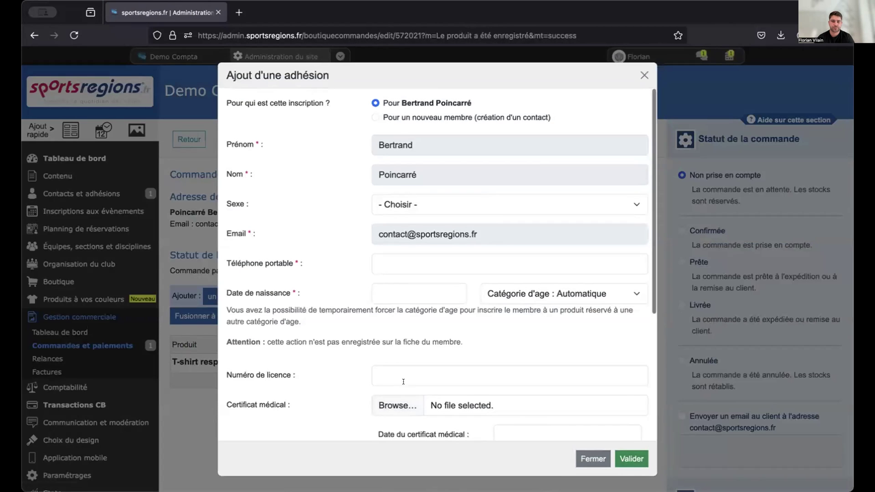
scroll(441, 396, "down", 3)
left_click(284, 345)
left_click(631, 458)
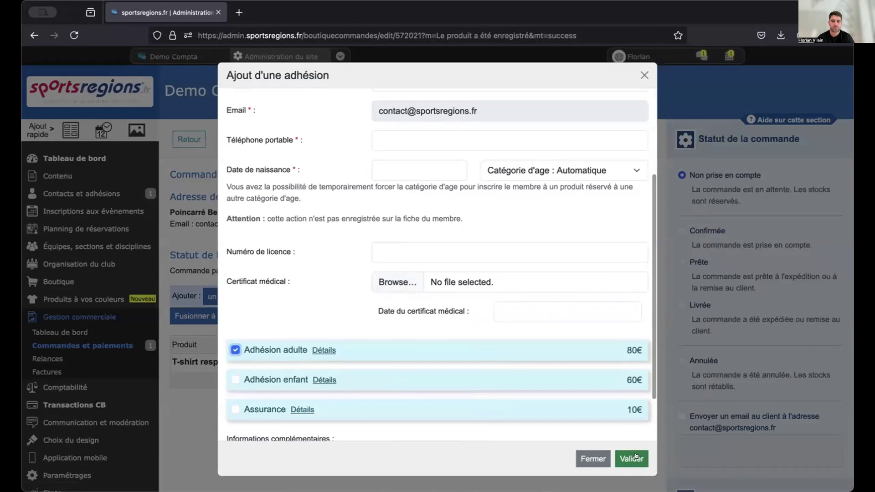
left_click(544, 296)
Fill in the member's mobile phone number and date of birth, and validate the Adhésion adulte registration.
scroll(455, 274, "up", 3)
left_click(394, 249)
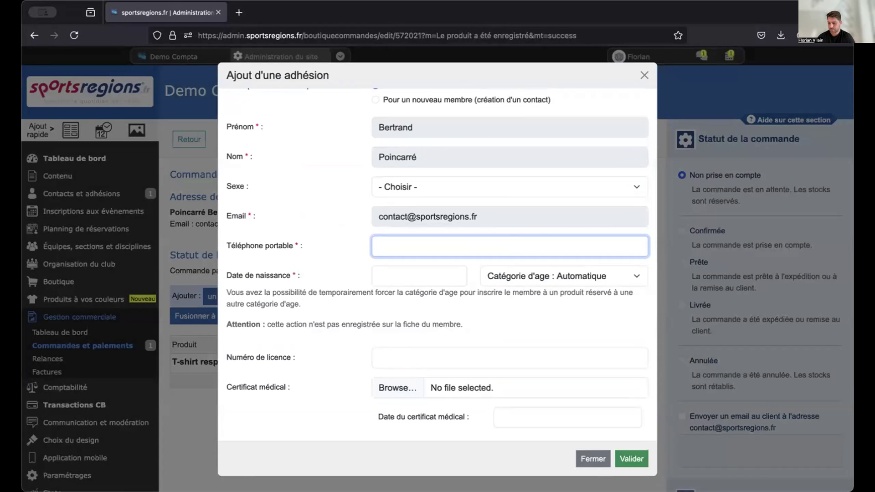
type("0606060606")
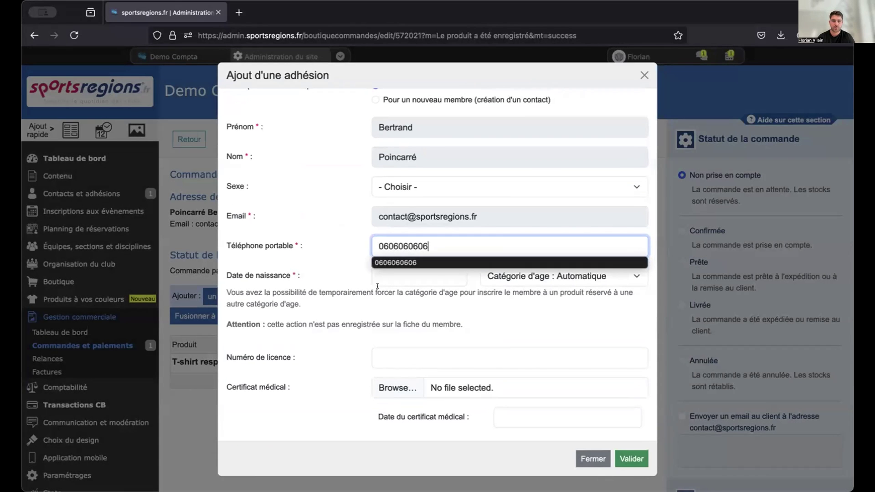
left_click(387, 271)
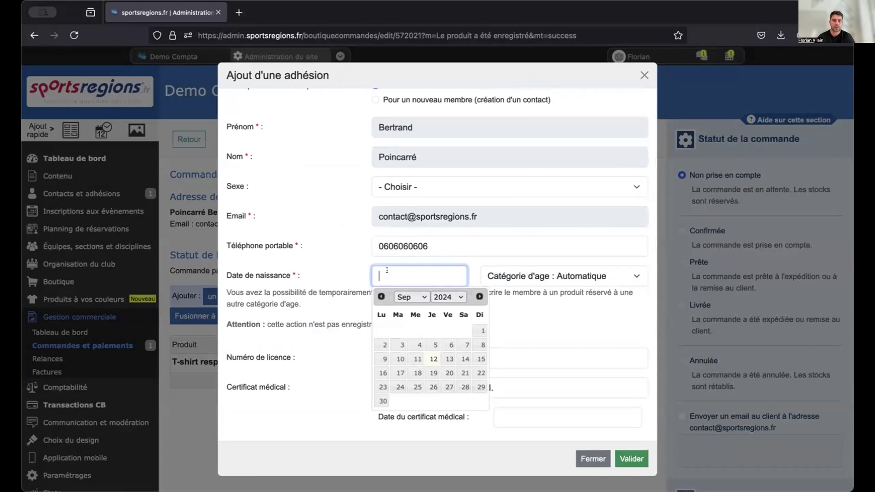
left_click(443, 297)
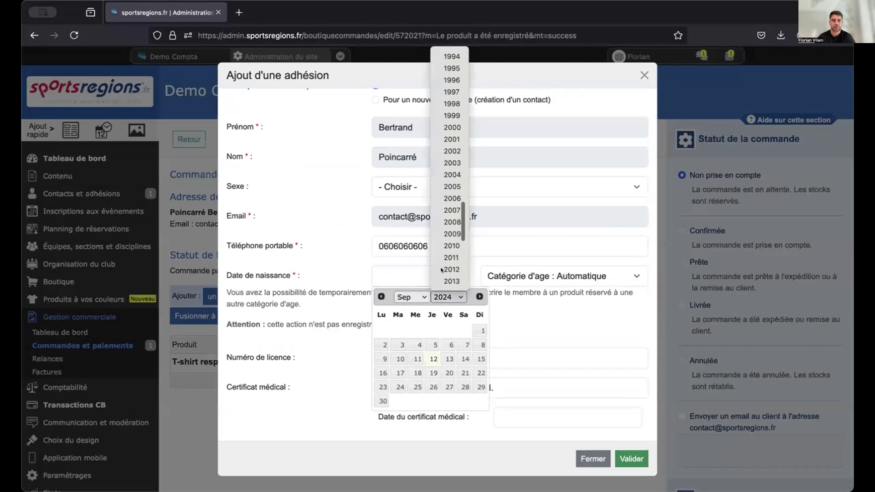
left_click(450, 103)
left_click(383, 344)
left_click(629, 459)
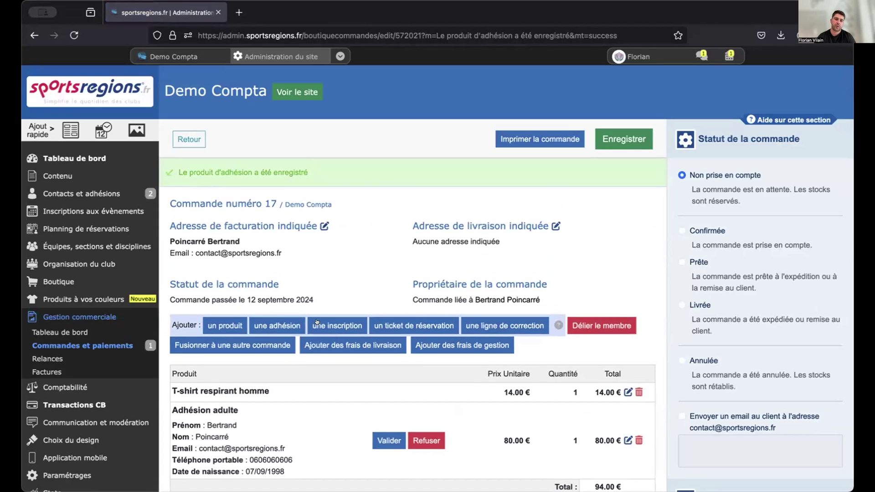
Add a registration for the 2024-09-28 Repas de début de saison event with the Repas option to the order.
left_click(330, 326)
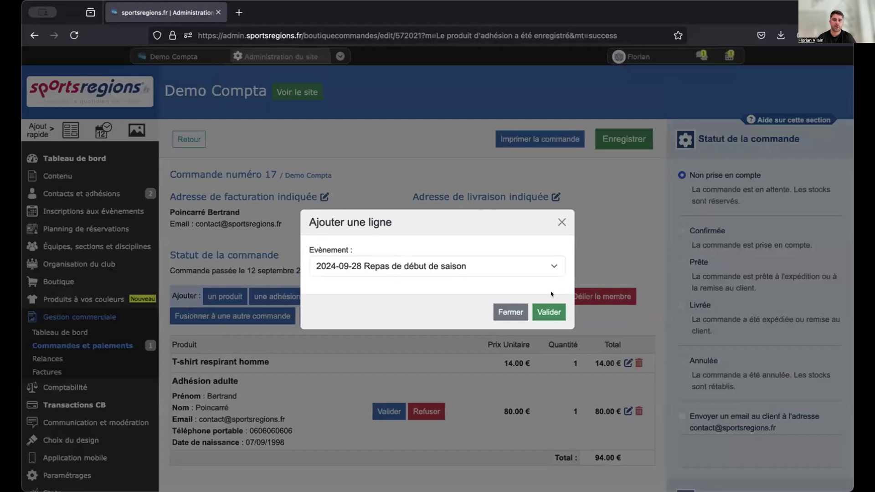
left_click(548, 308)
left_click(236, 343)
left_click(632, 458)
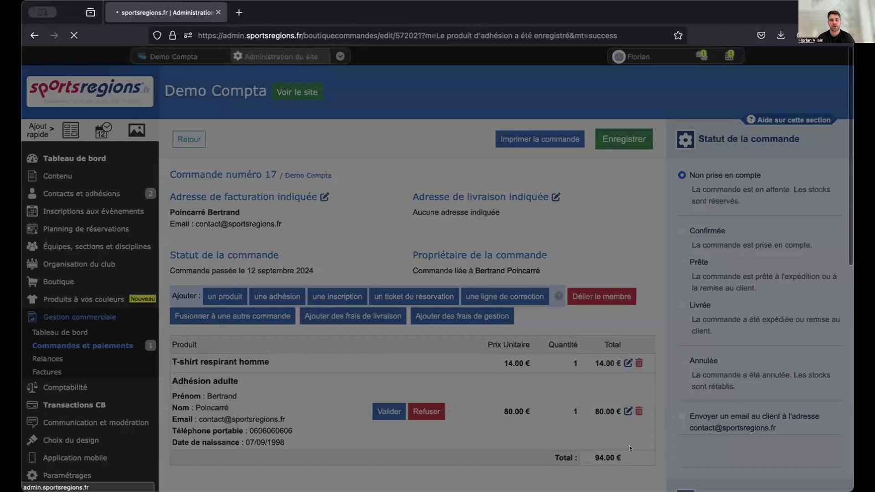
Set the order's status to Confirmée and save the order.
scroll(625, 449, "down", 3)
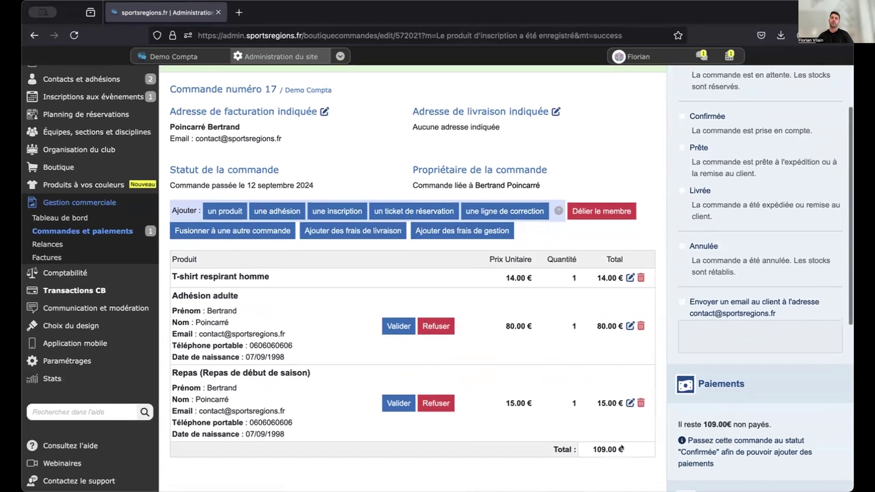
scroll(606, 444, "up", 3)
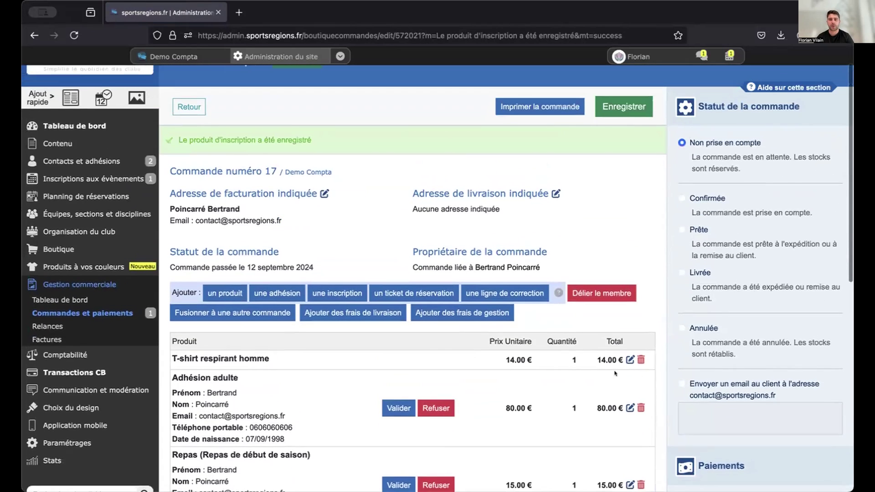
scroll(615, 374, "up", 1)
left_click(682, 214)
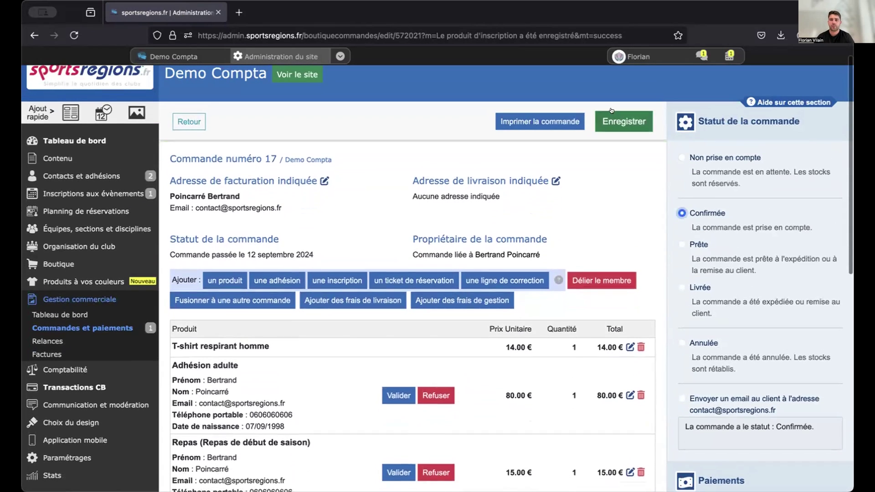
Start scheduling the order's 109.00 € payment with cheques already received, split into 3 fois at regular intervals.
scroll(803, 365, "down", 2)
scroll(806, 368, "down", 3)
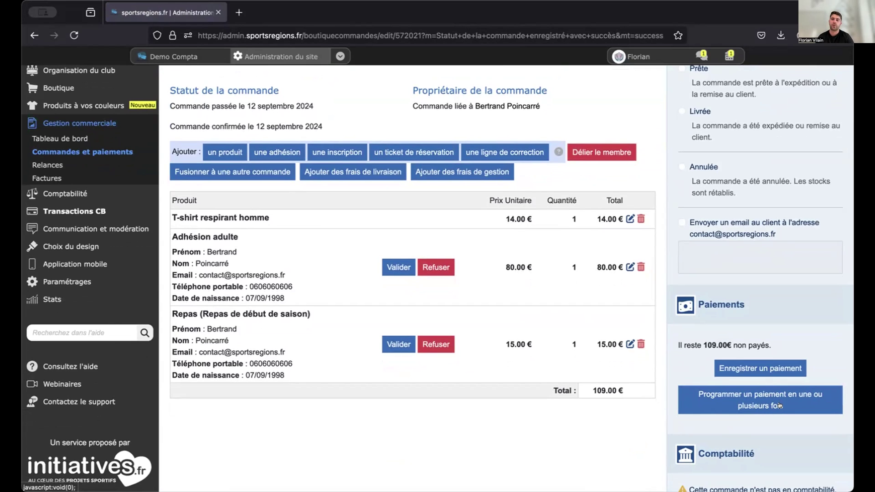
left_click(775, 396)
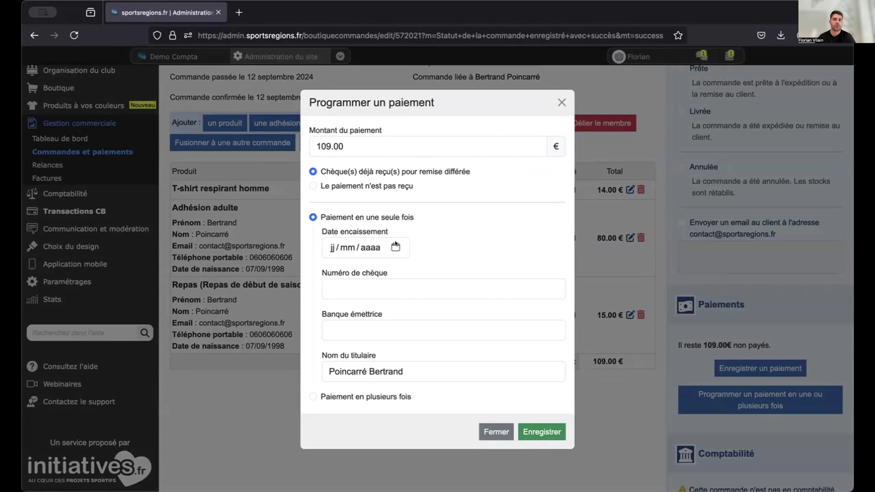
left_click(380, 395)
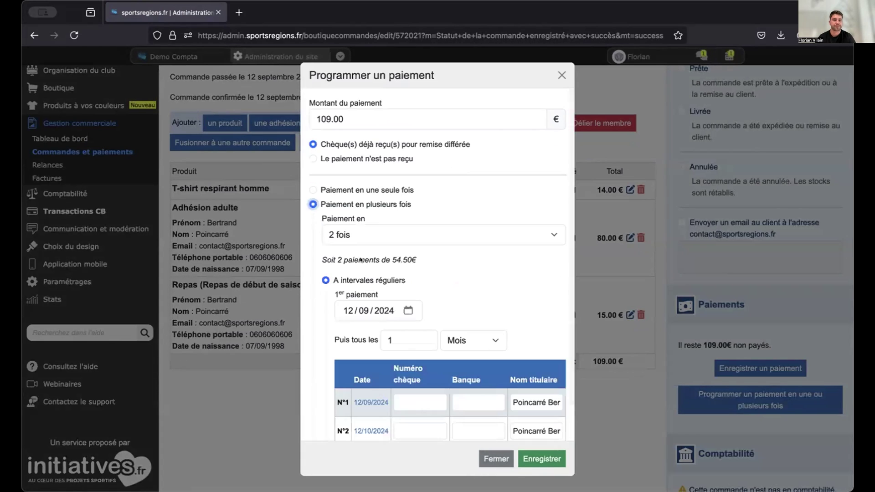
left_click(371, 235)
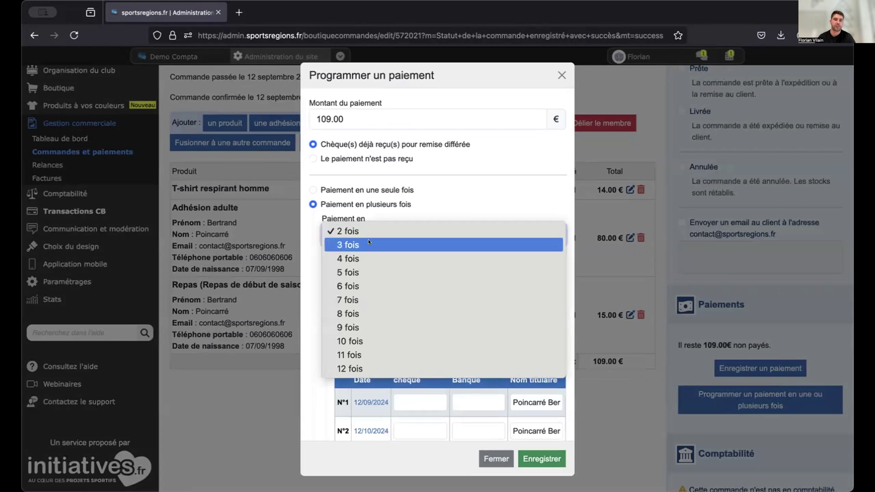
left_click(367, 245)
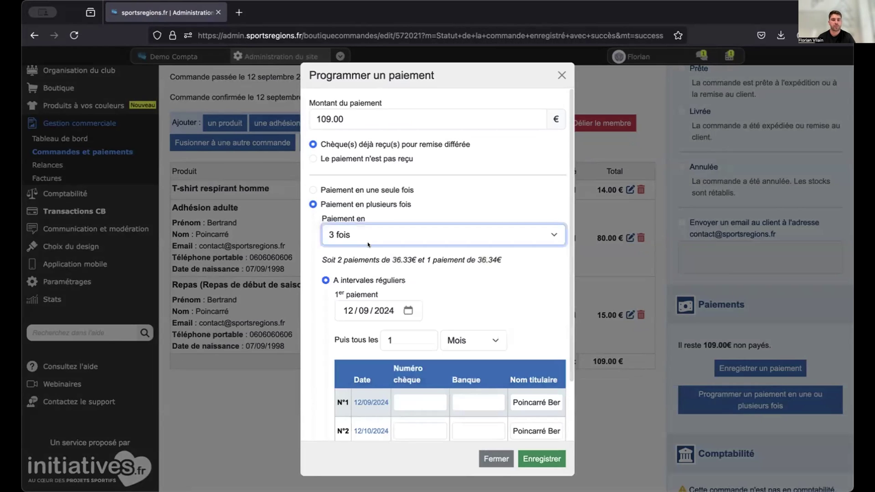
scroll(422, 308, "down", 2)
scroll(421, 308, "down", 2)
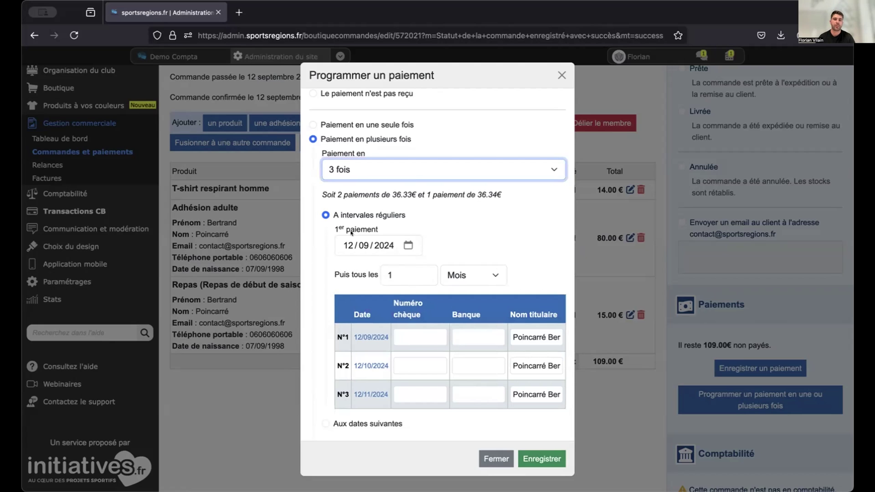
Enter the first instalment's cheque number, set its bank to Banque A, and save the three-part payment schedule.
left_click(422, 335)
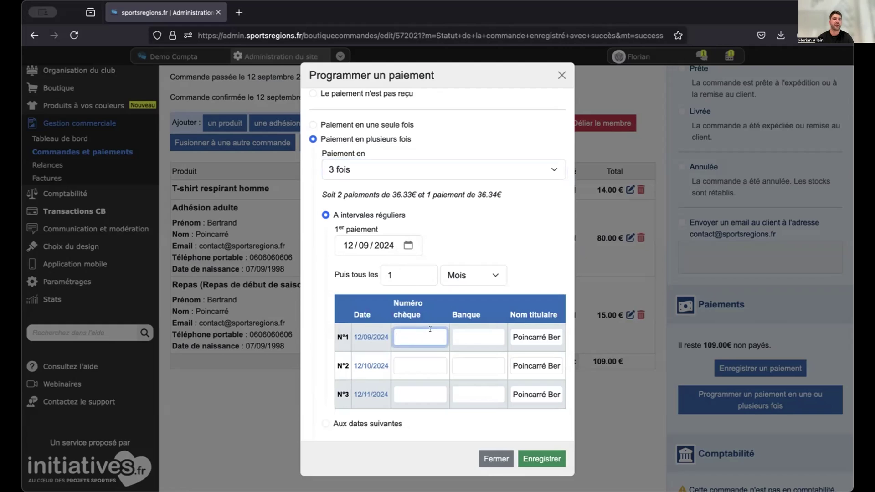
type("564554BG")
left_click(478, 338)
type("Banque A")
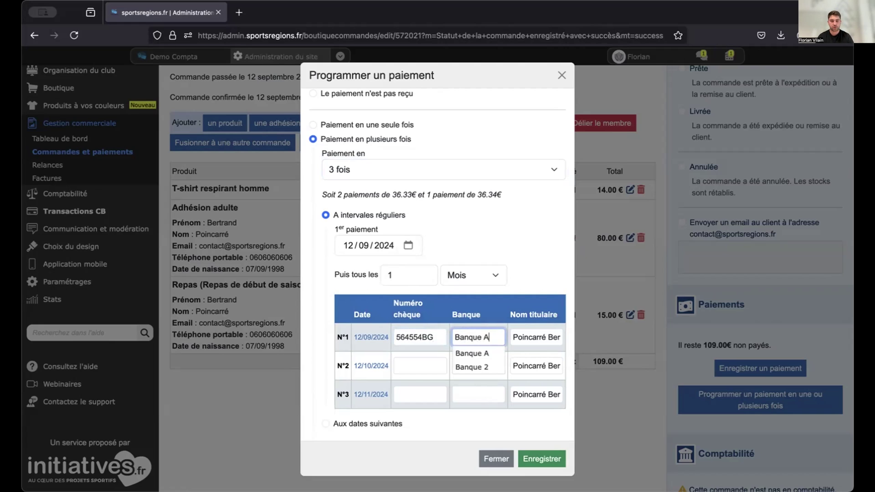
left_click(492, 353)
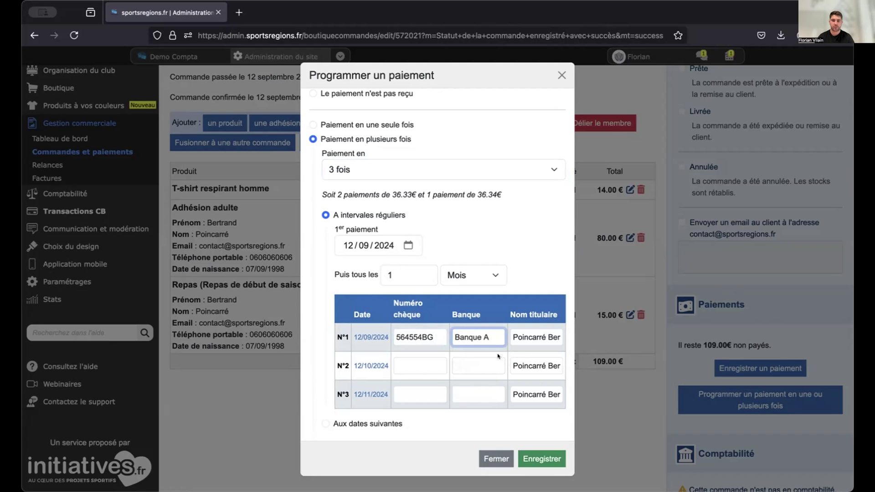
left_click(538, 459)
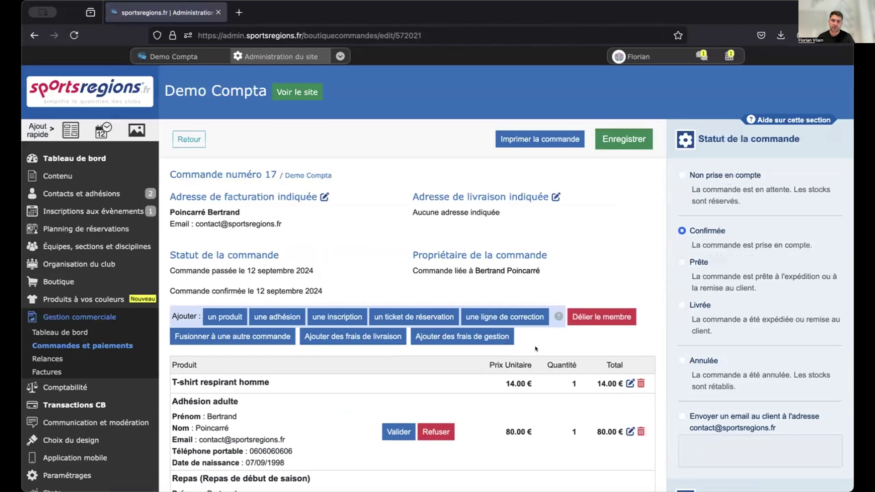
Review the order's scheduled cheque payments and look for them in the Recettes et dépenses list.
scroll(693, 392, "down", 5)
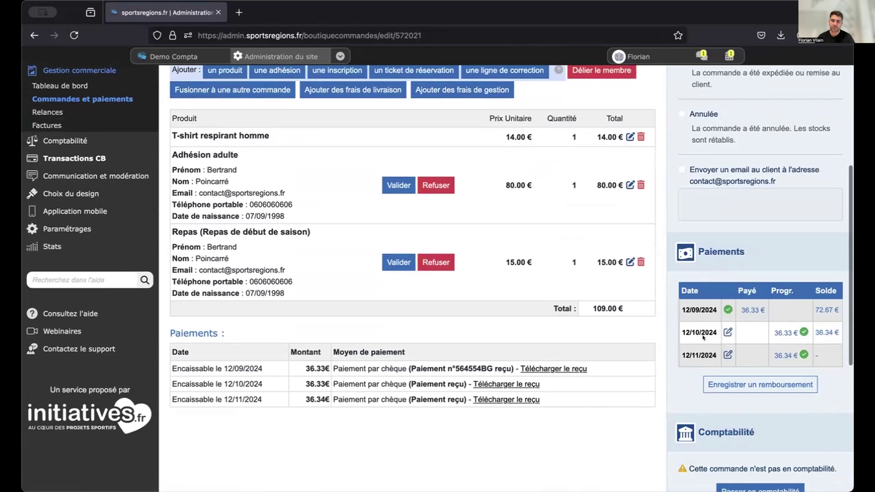
mouse_move(755, 310)
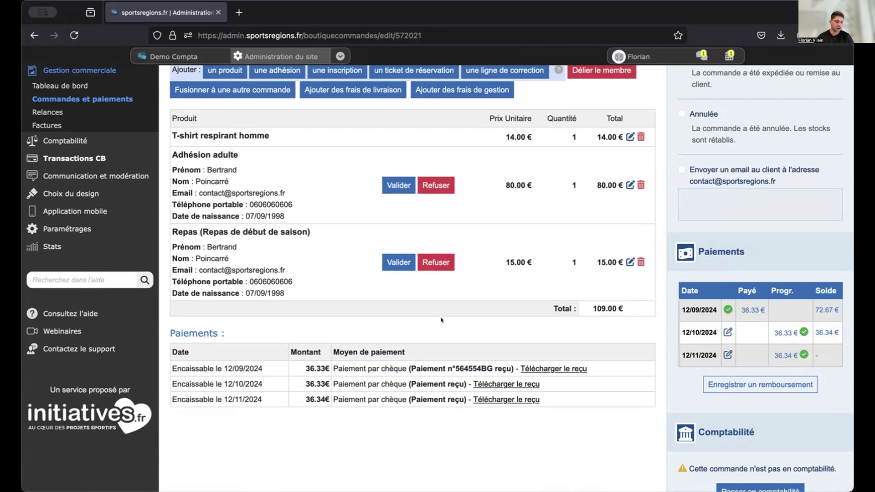
scroll(194, 305, "up", 3)
mouse_move(68, 255)
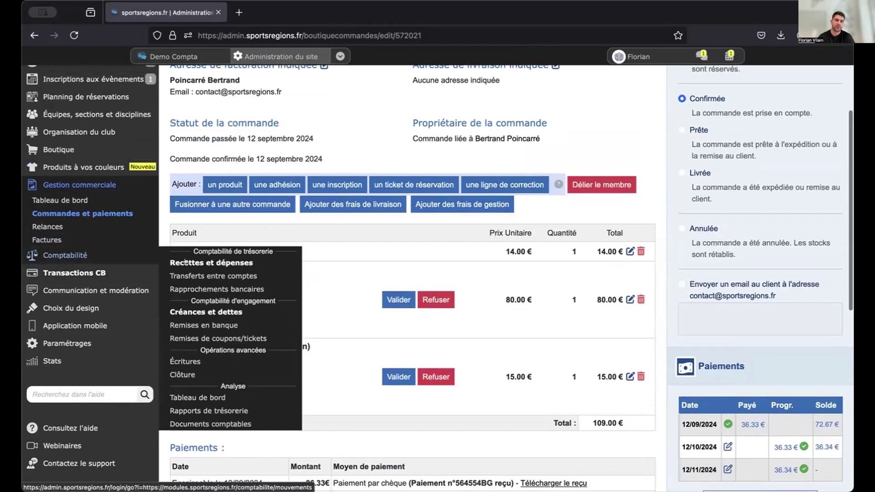
left_click(186, 261)
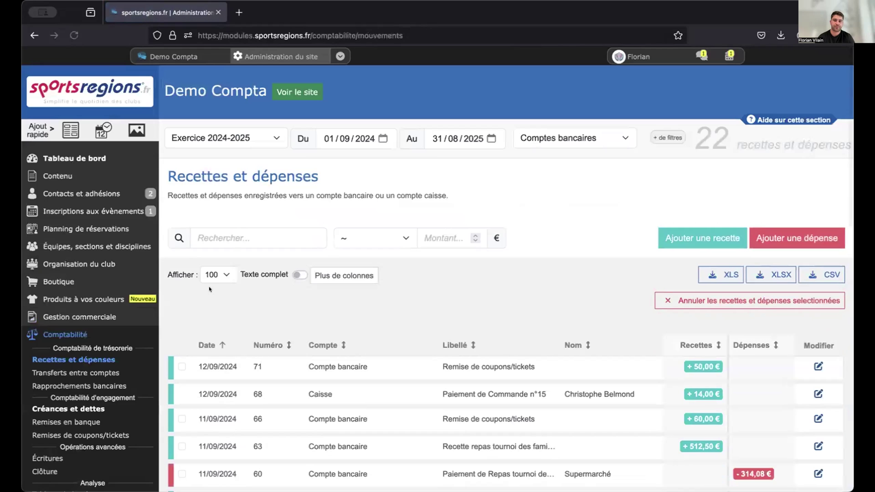
scroll(121, 362, "down", 1)
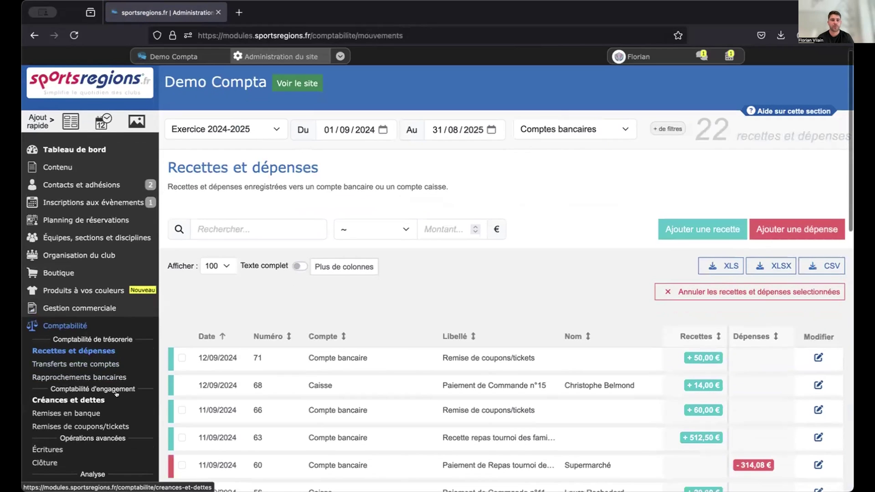
Examine the cheques awaiting deposit in Remises en banque, grouped by planned collection date.
left_click(83, 414)
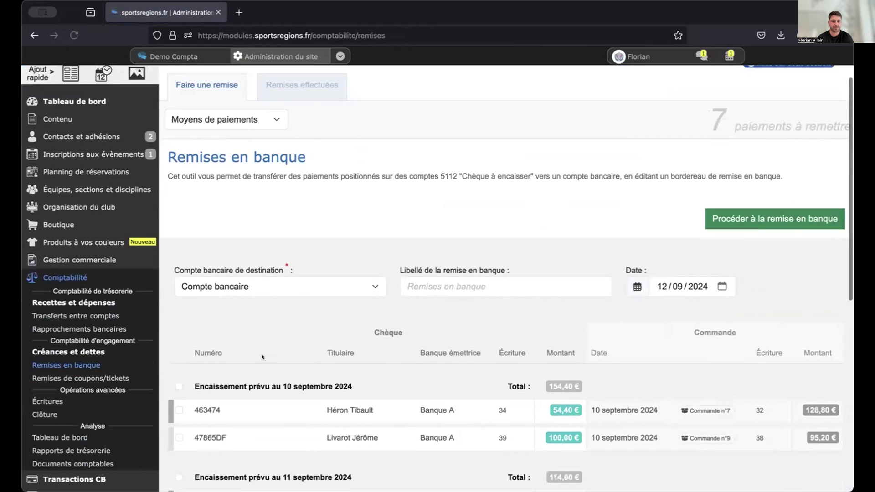
scroll(260, 355, "down", 3)
scroll(260, 355, "down", 6)
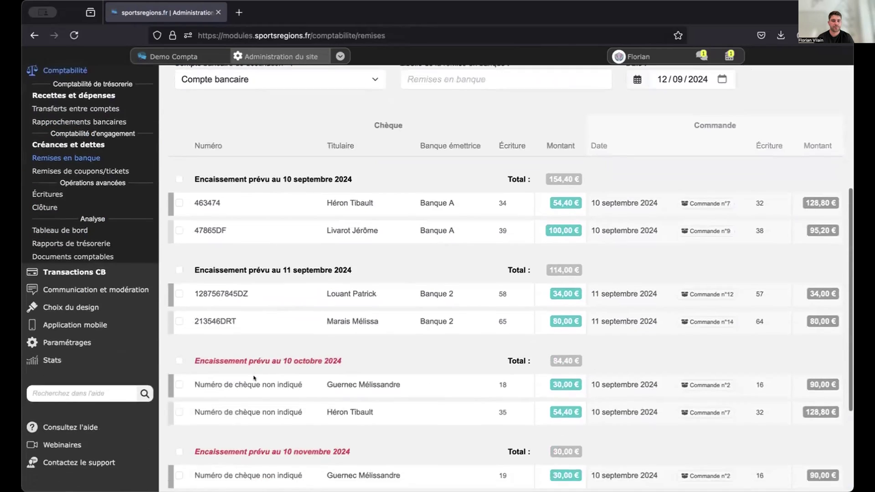
scroll(254, 378, "down", 3)
scroll(254, 378, "up", 4)
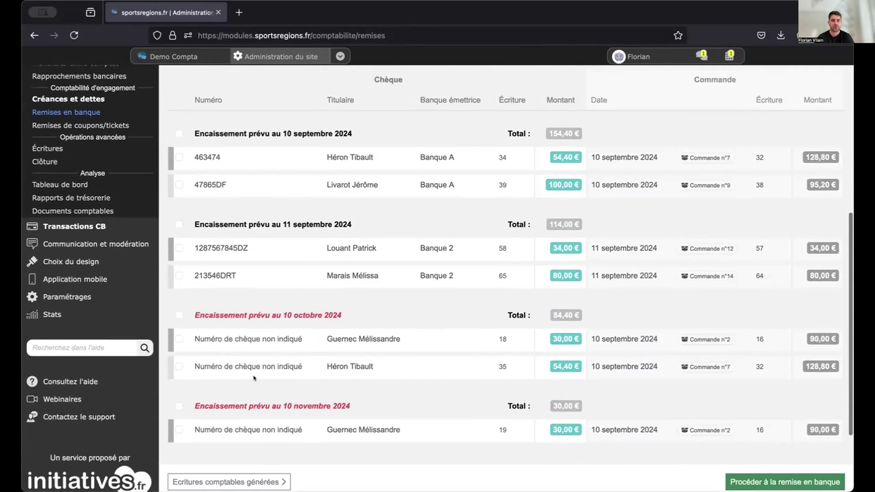
scroll(254, 378, "up", 3)
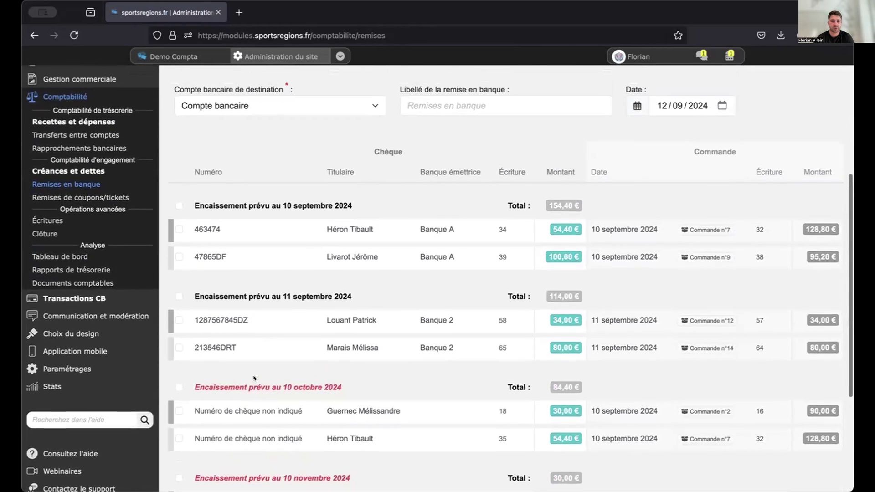
scroll(254, 378, "down", 5)
scroll(255, 378, "down", 2)
scroll(255, 378, "up", 5)
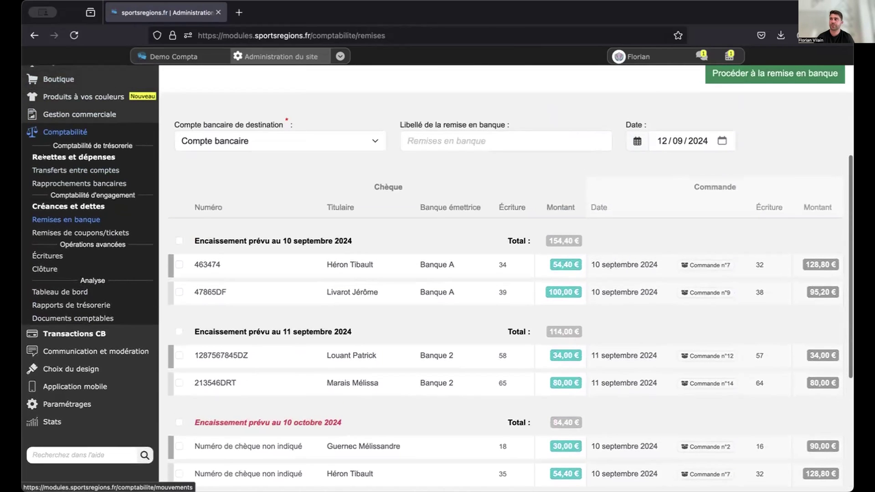
Check Recettes et dépenses again, and reopen the 109.00 € order to view its first cheque payment's details.
left_click(43, 156)
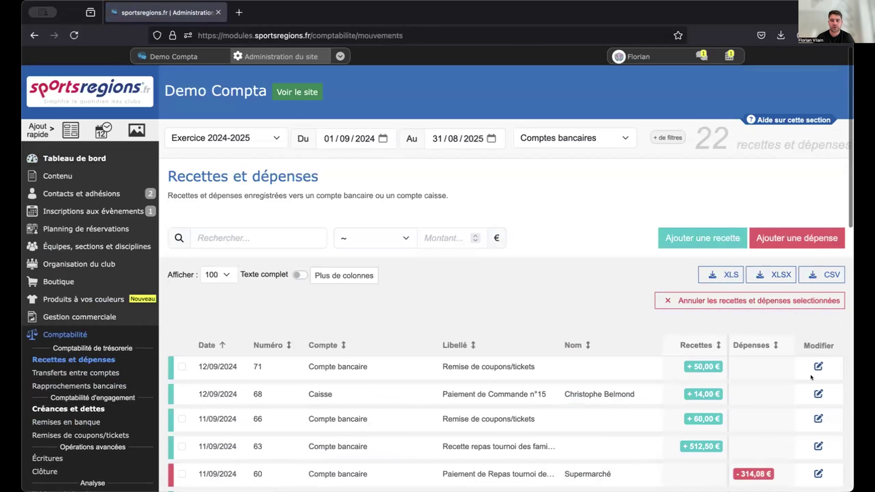
mouse_move(114, 318)
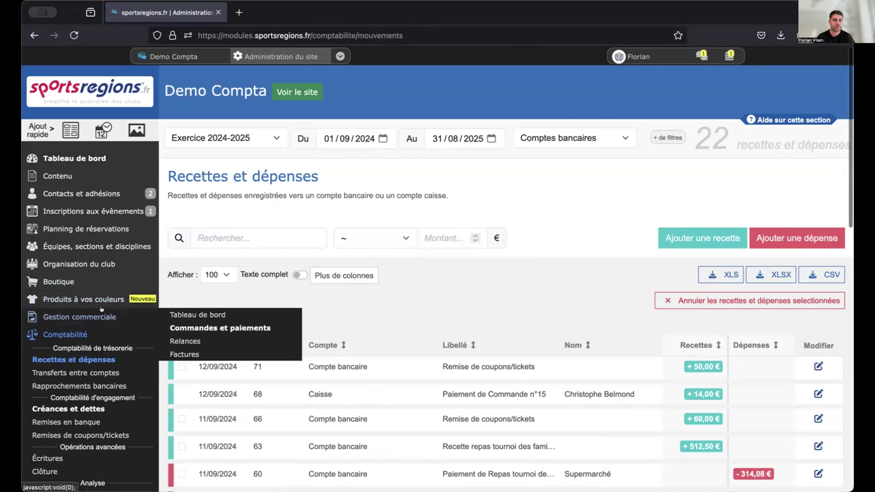
left_click(220, 325)
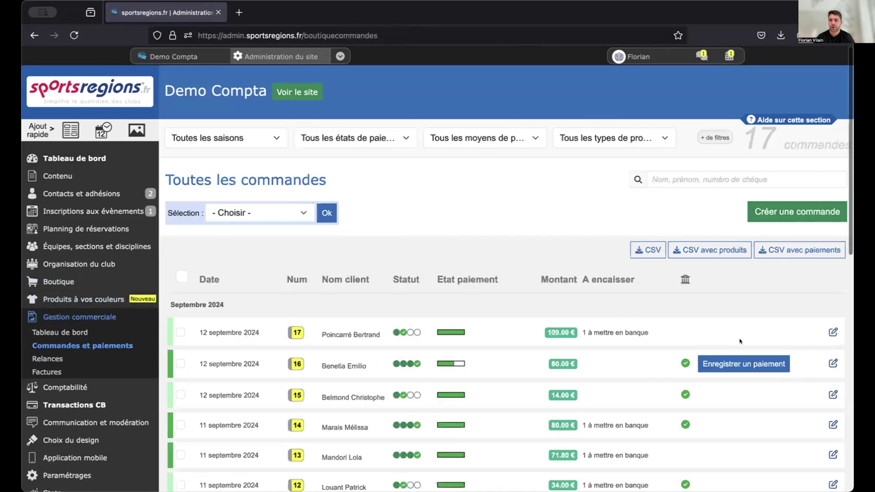
left_click(831, 332)
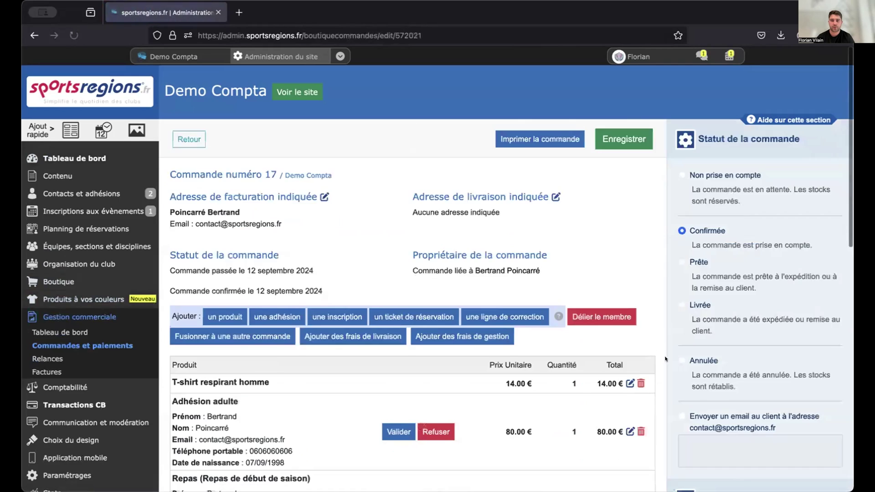
scroll(666, 359, "down", 5)
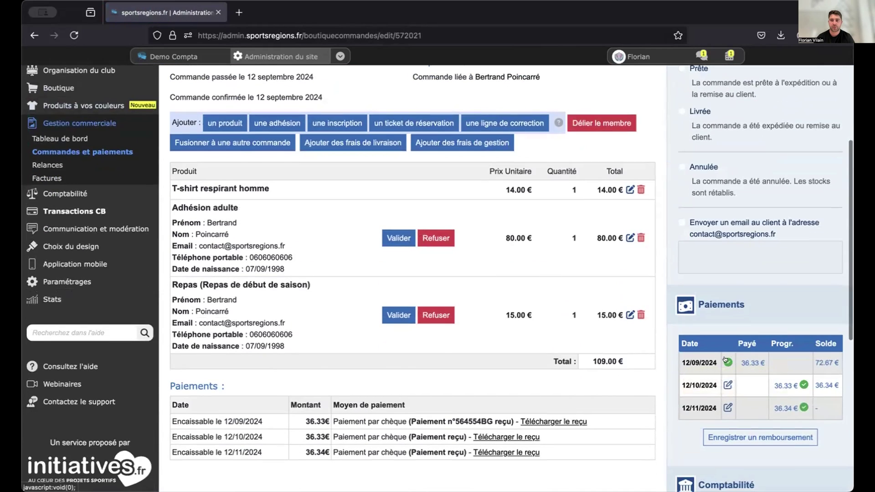
mouse_move(746, 360)
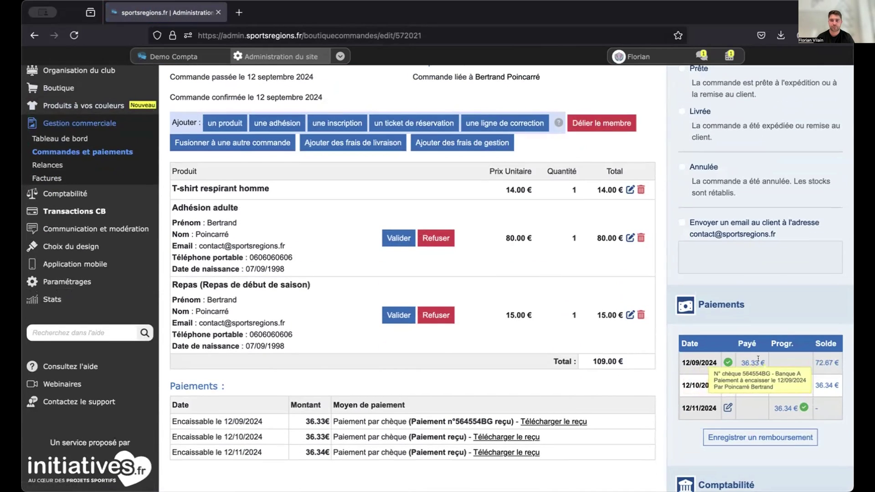
Open the partly paid 80,00 € receivable dated 12/09/2024 from Créances et dettes and examine its accounting details.
mouse_move(46, 183)
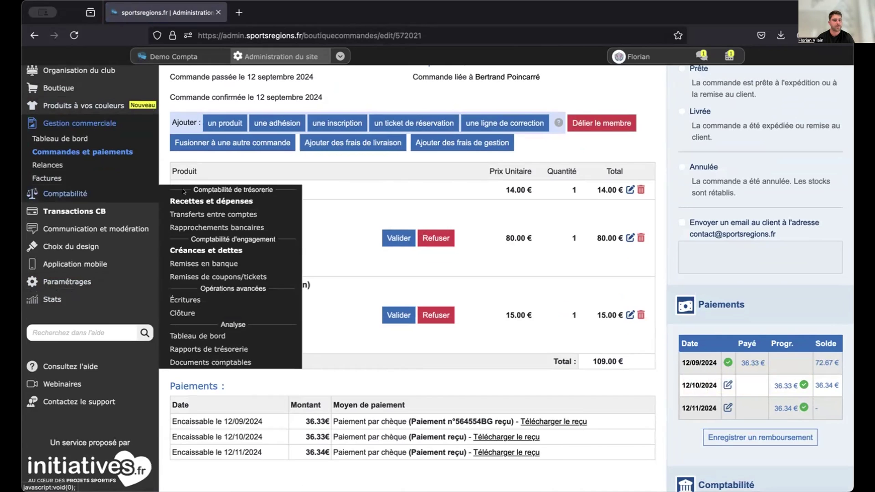
left_click(215, 250)
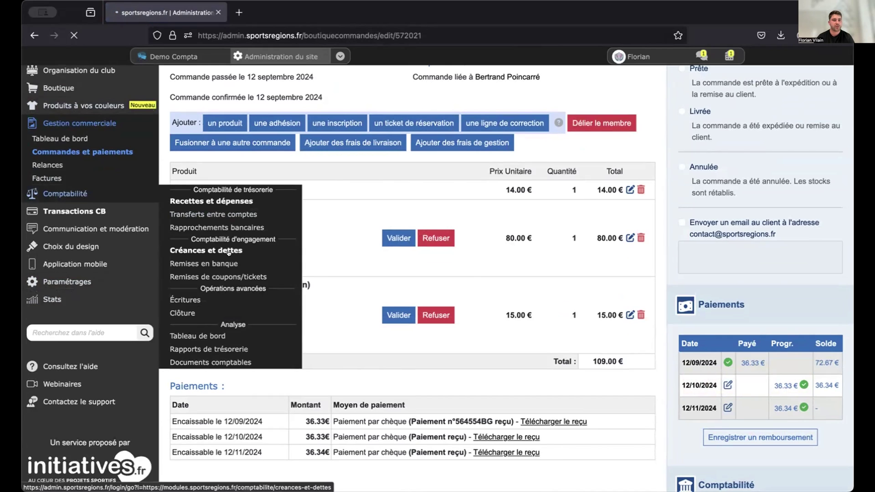
scroll(474, 280, "down", 1)
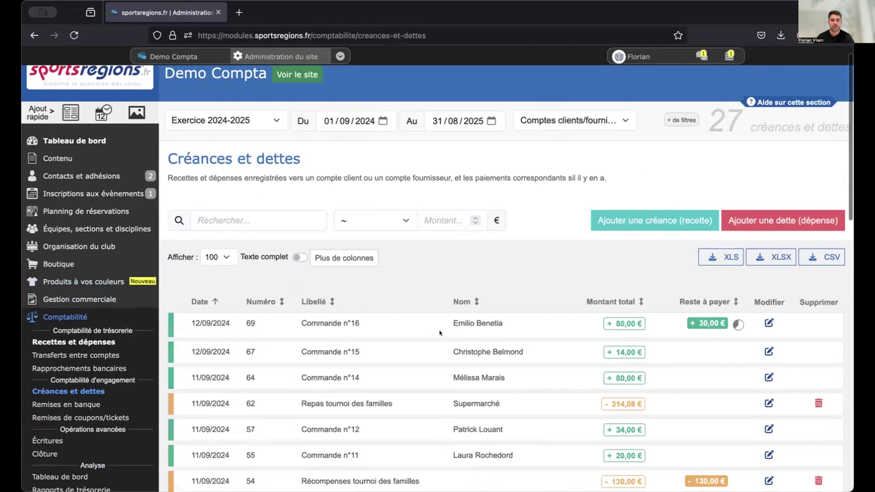
scroll(606, 352, "down", 3)
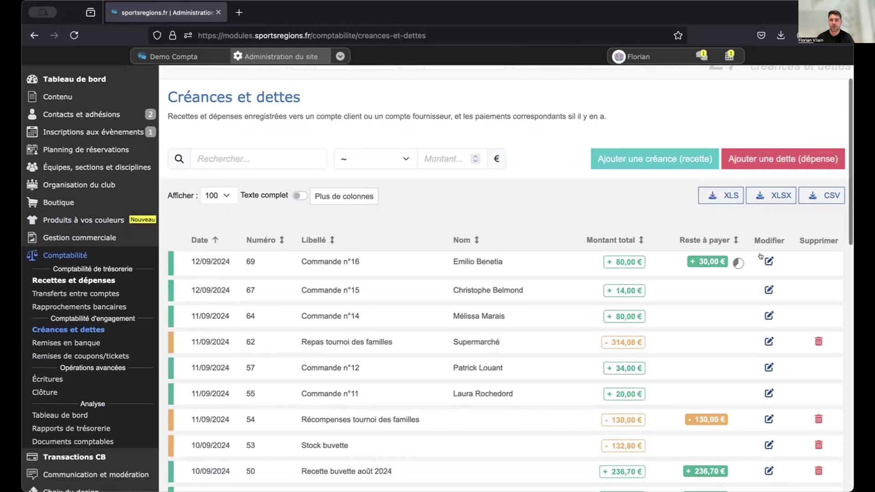
left_click(769, 261)
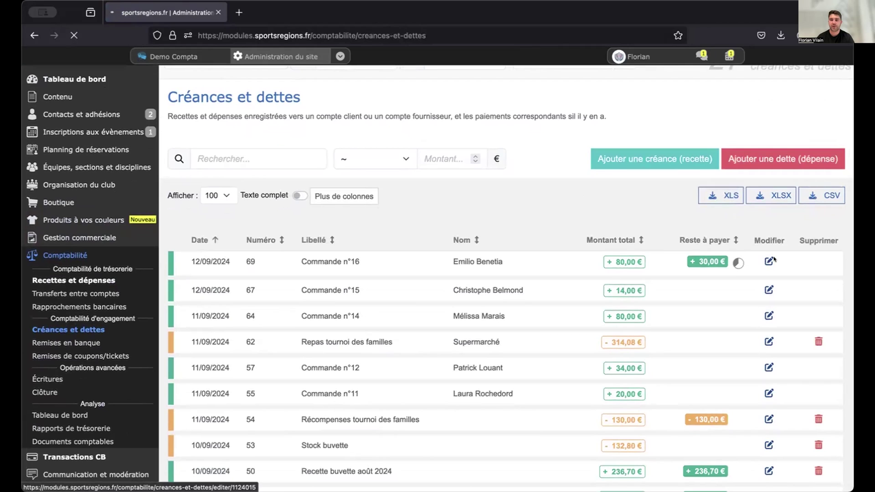
scroll(755, 259, "down", 4)
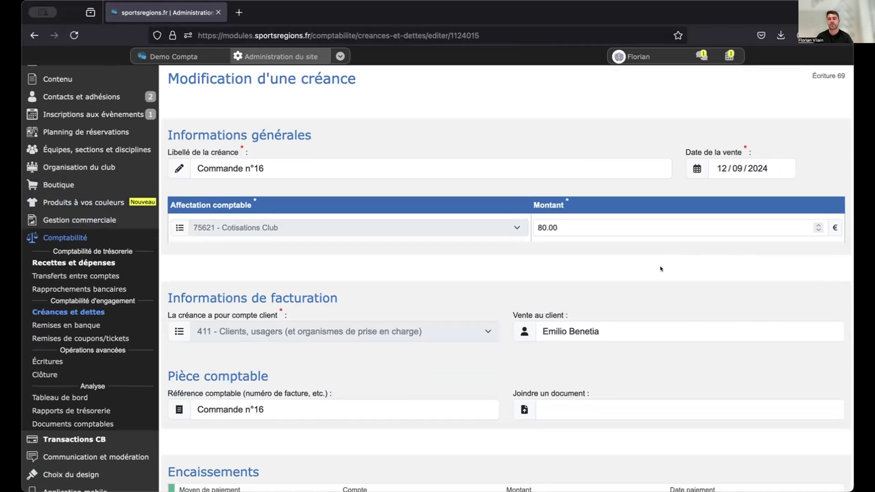
scroll(660, 266, "up", 3)
scroll(650, 269, "down", 1)
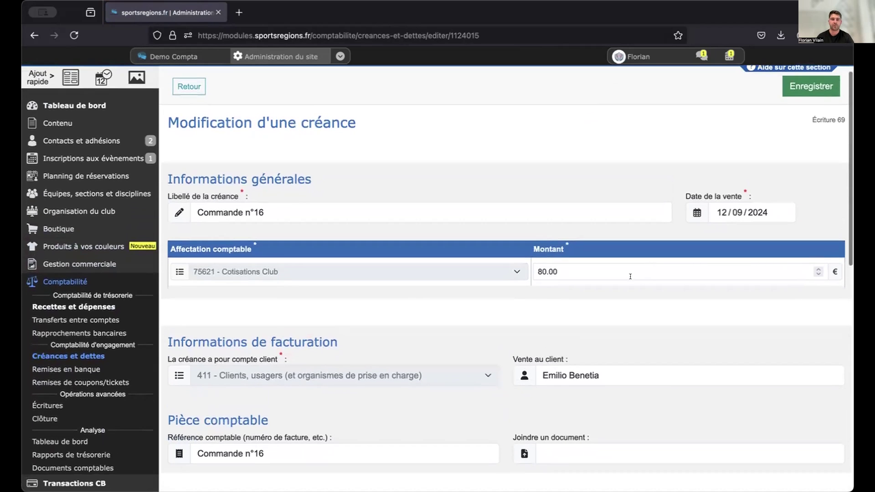
Return to the Créances et dettes list and review the amounts remaining to be paid.
left_click(68, 356)
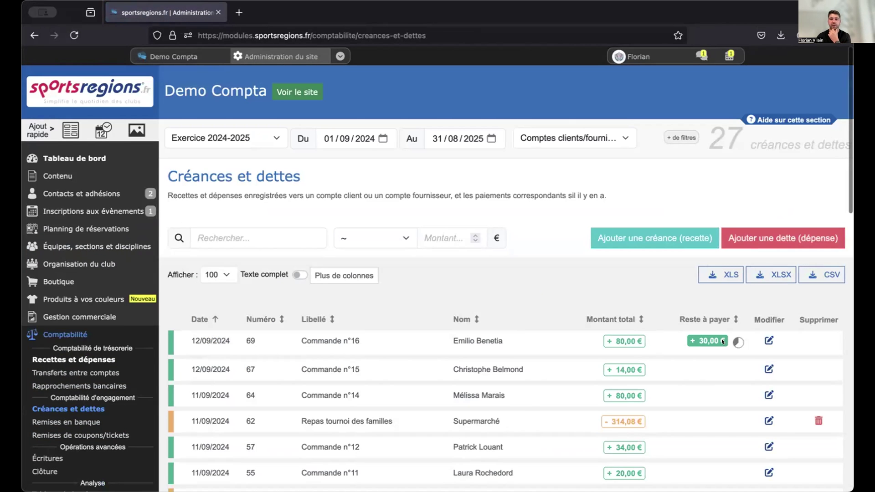
scroll(713, 339, "down", 5)
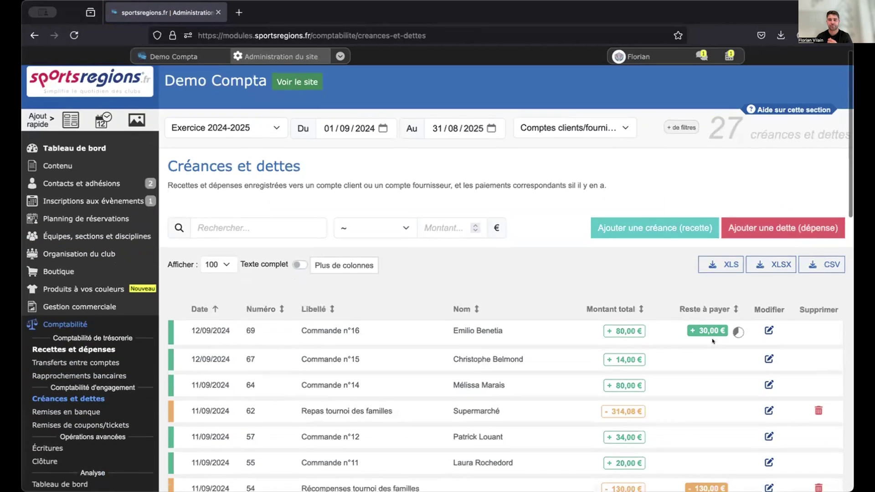
scroll(112, 435, "down", 2)
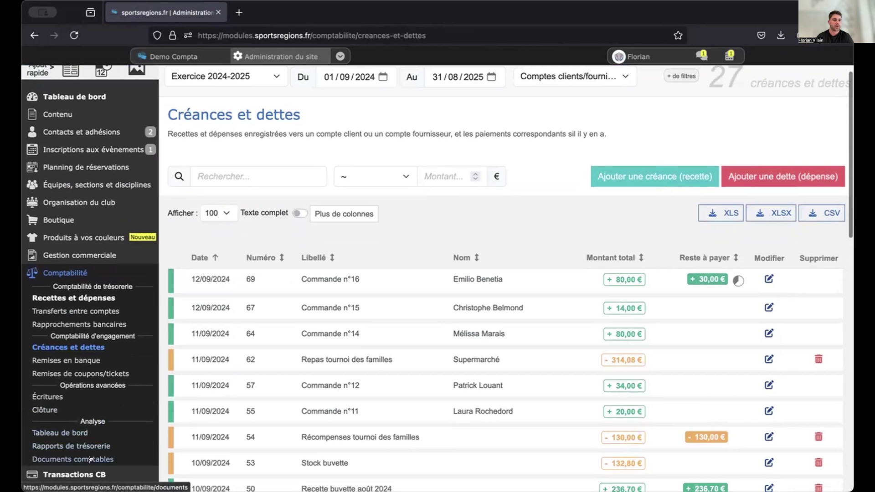
View the available Rapports de trésorerie and return to the Commandes et paiements list.
left_click(63, 446)
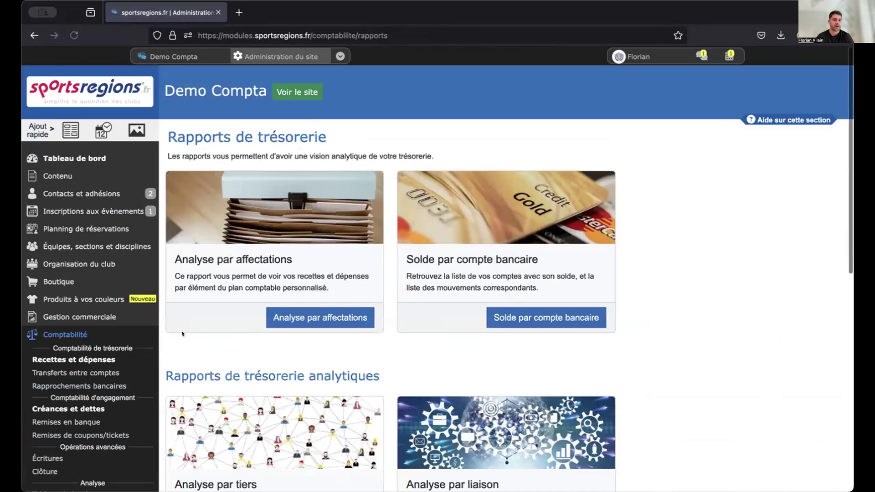
scroll(181, 330, "down", 2)
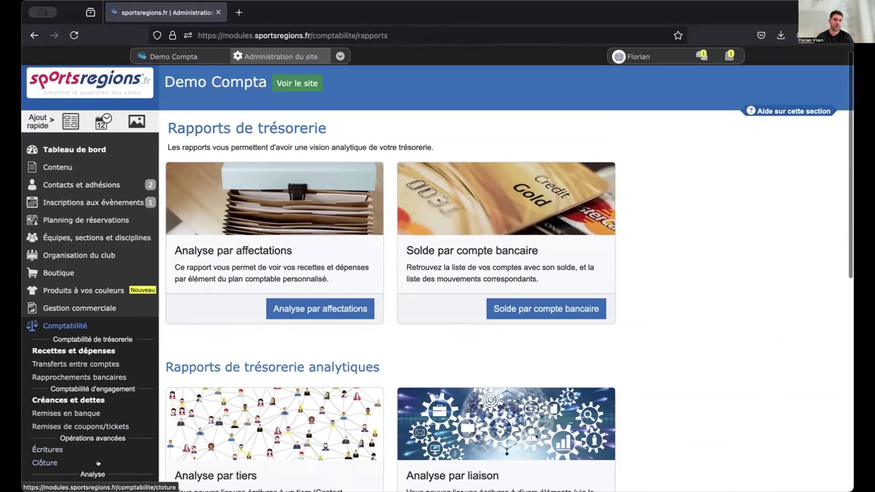
scroll(106, 416, "up", 2)
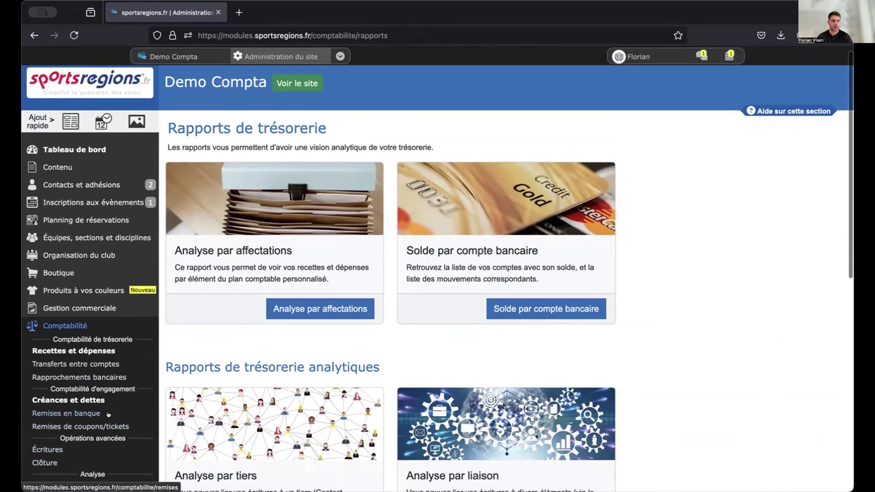
mouse_move(89, 315)
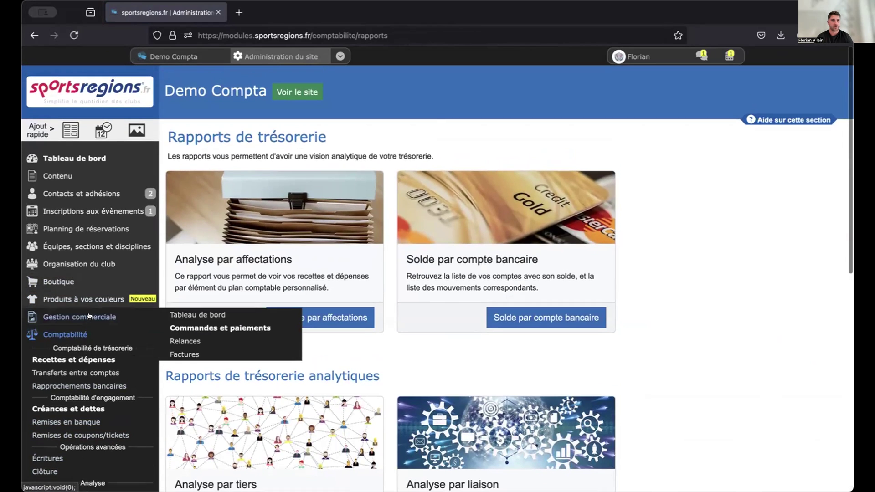
left_click(224, 327)
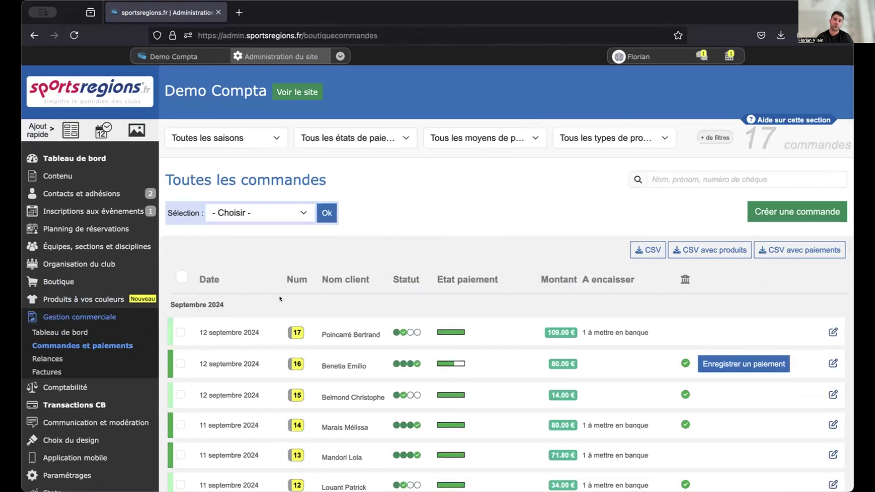
Create a new order for an existing club contact, picking the first contact suggested for "be".
left_click(784, 213)
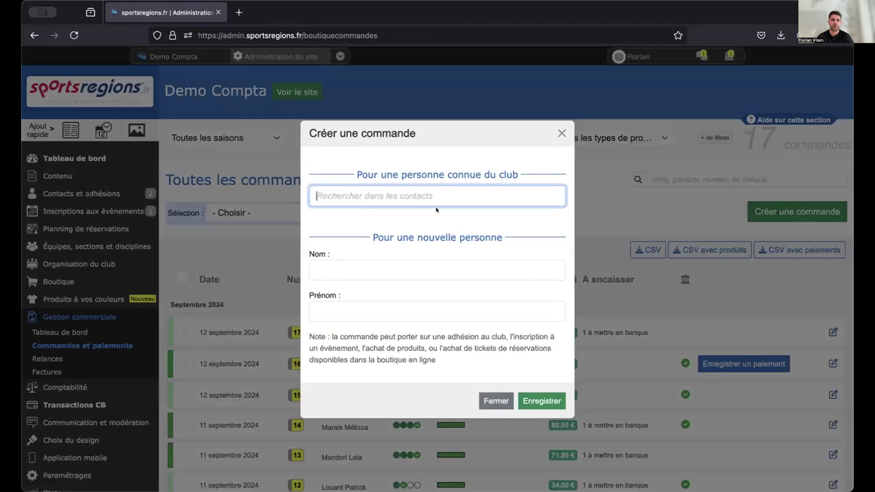
type("be")
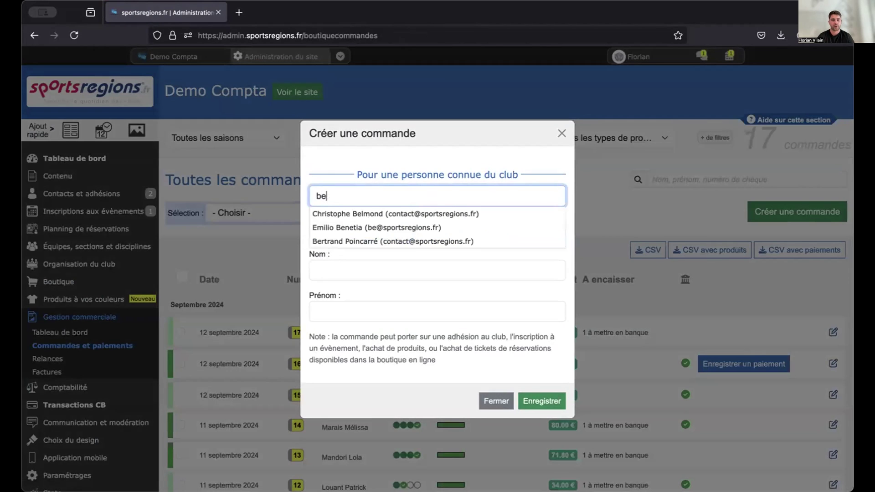
key("Down")
key("Return")
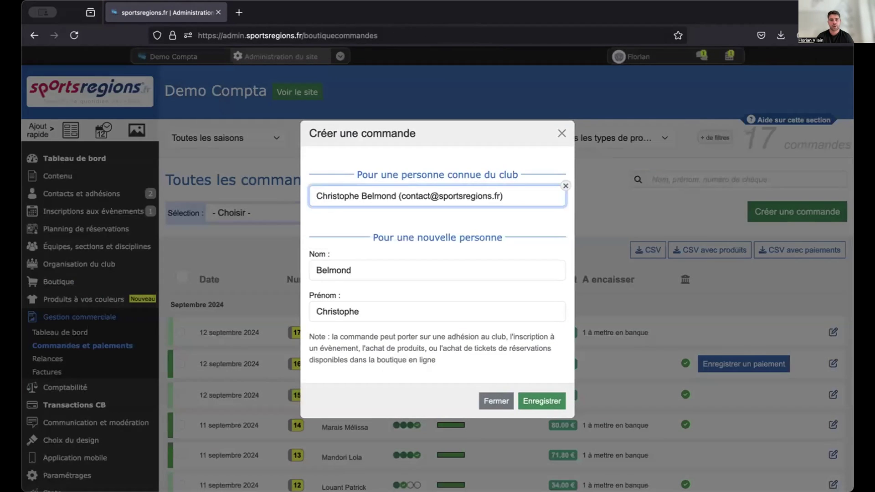
left_click(547, 397)
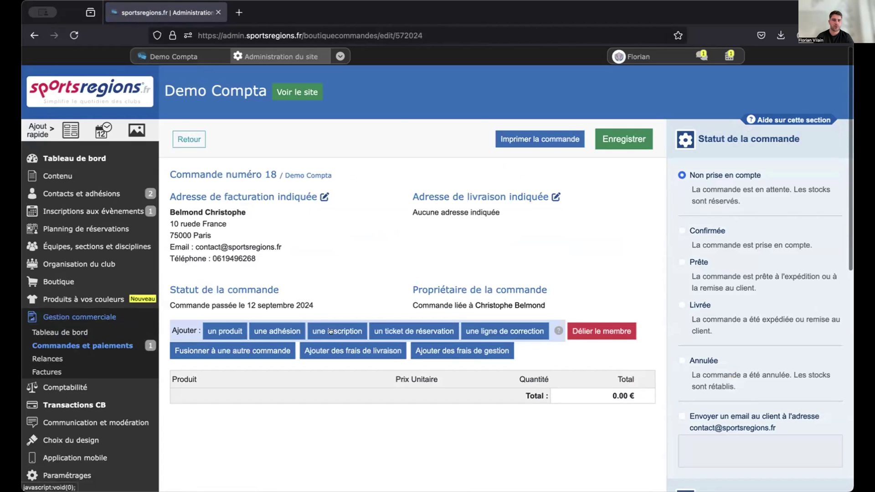
Add one T-shirt respirant homme product line to the order, without personalisation.
left_click(223, 326)
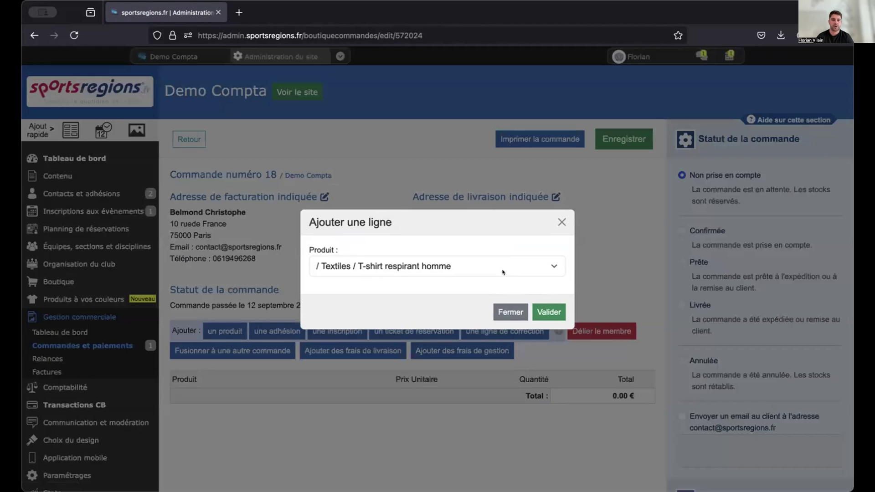
left_click(548, 312)
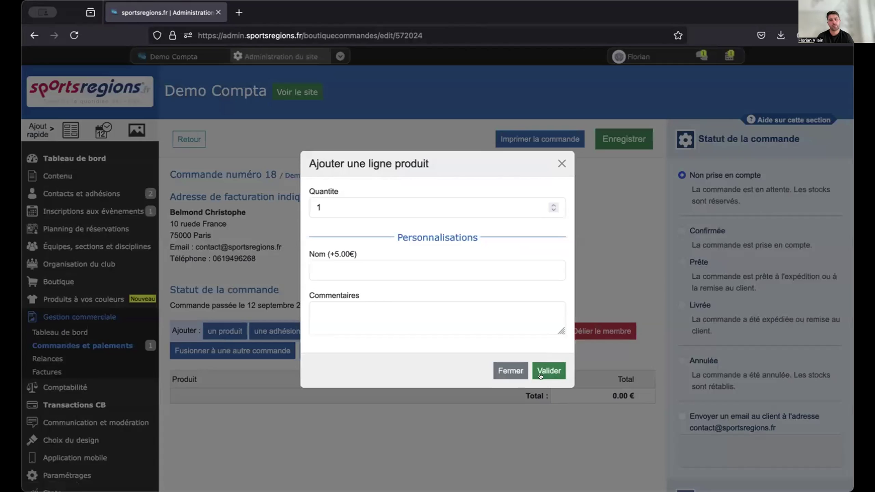
left_click(540, 374)
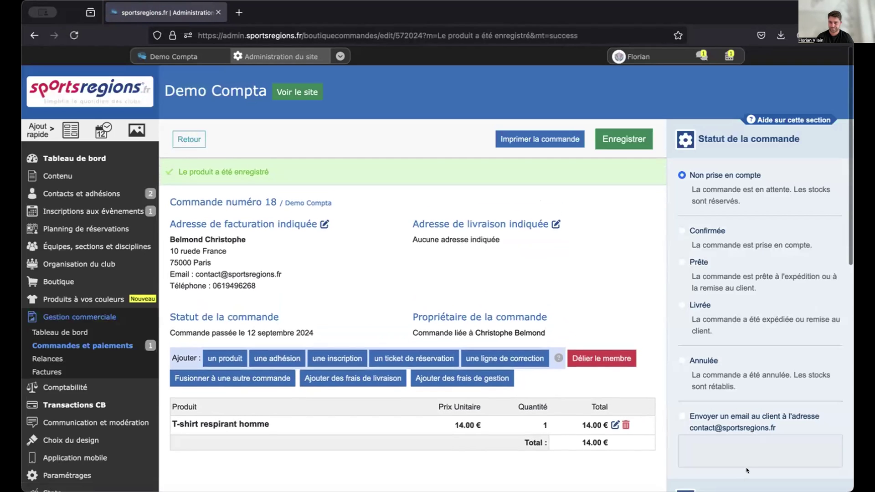
Set the T-shirt order's status to Confirmée and record a received payment of 20 € as Paiement en espèces.
left_click(679, 231)
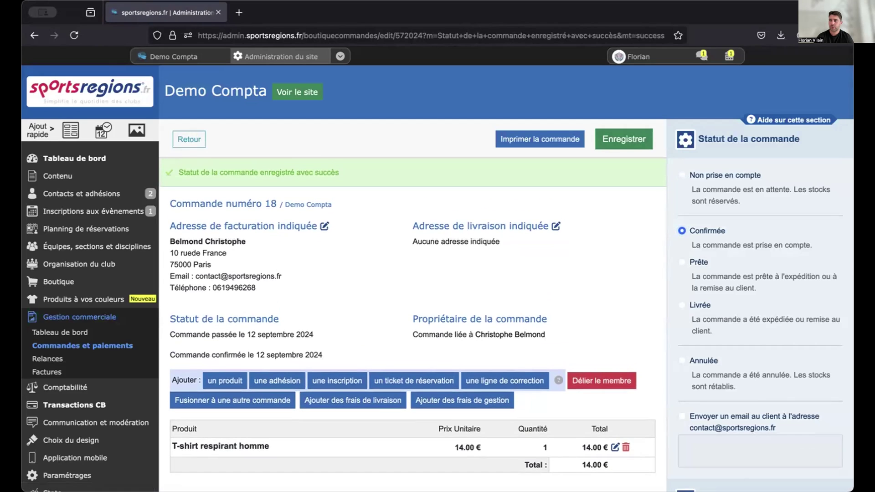
scroll(799, 384, "down", 5)
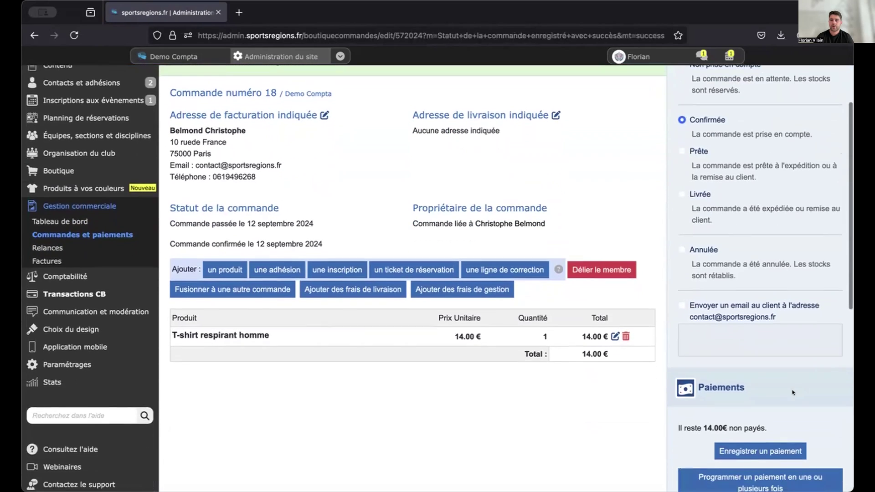
left_click(745, 447)
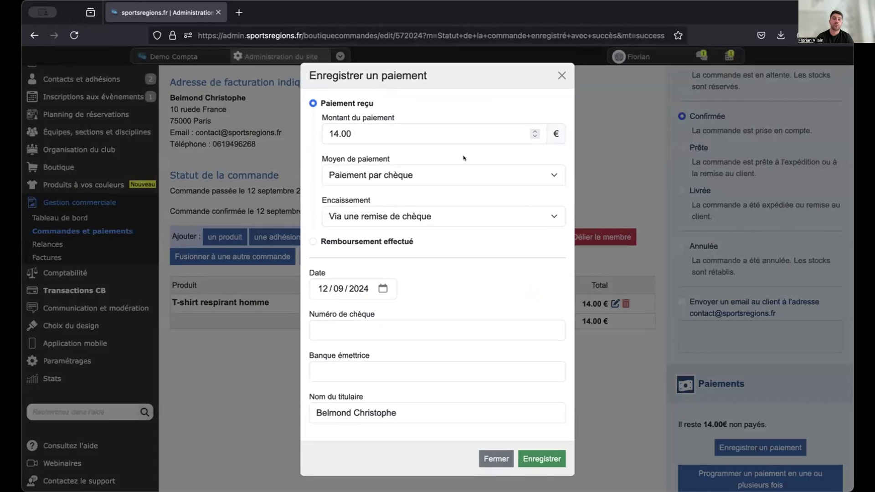
double_click(446, 128)
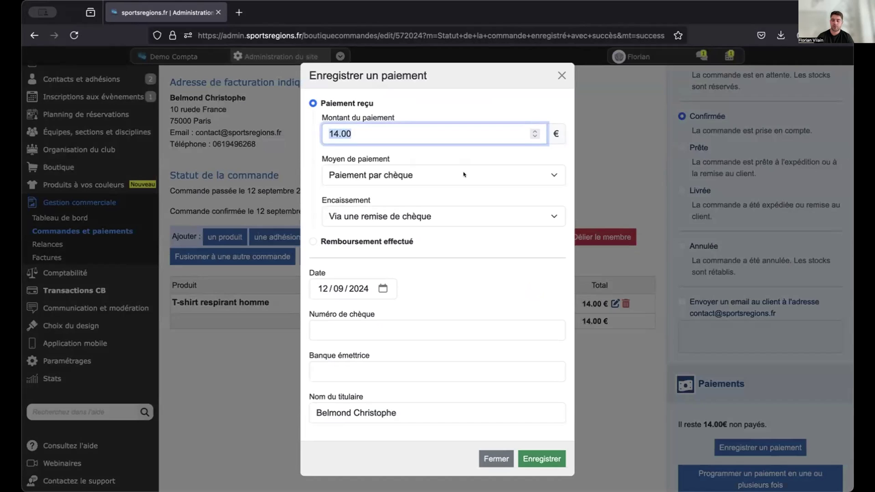
type("20")
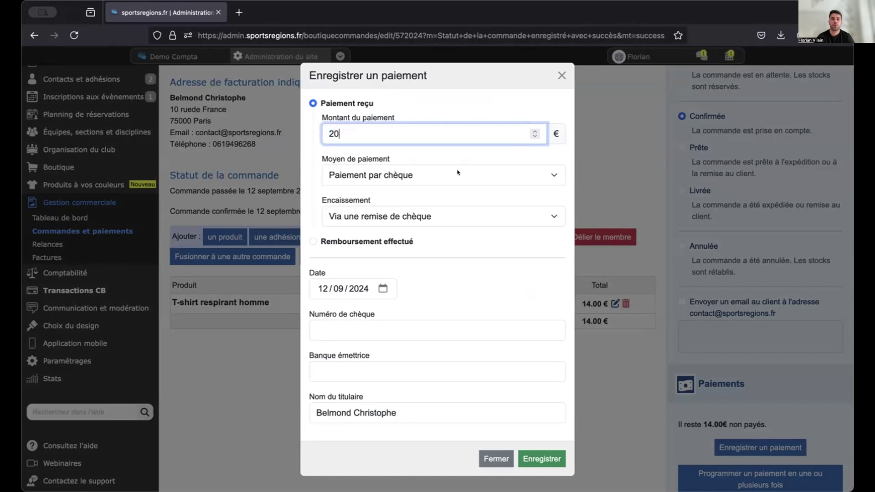
left_click(479, 178)
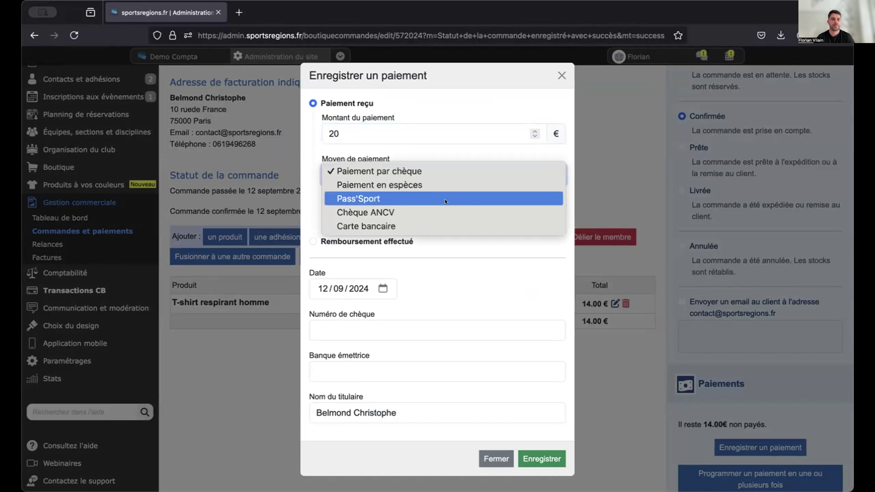
left_click(436, 187)
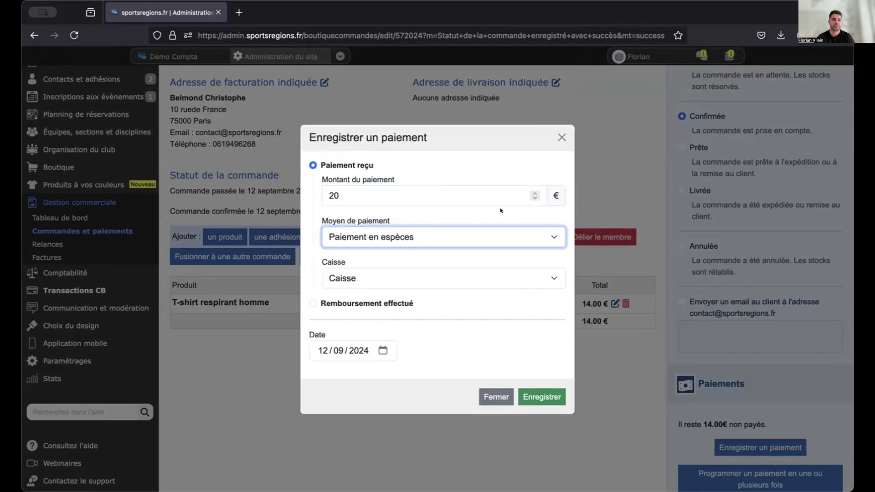
left_click(539, 398)
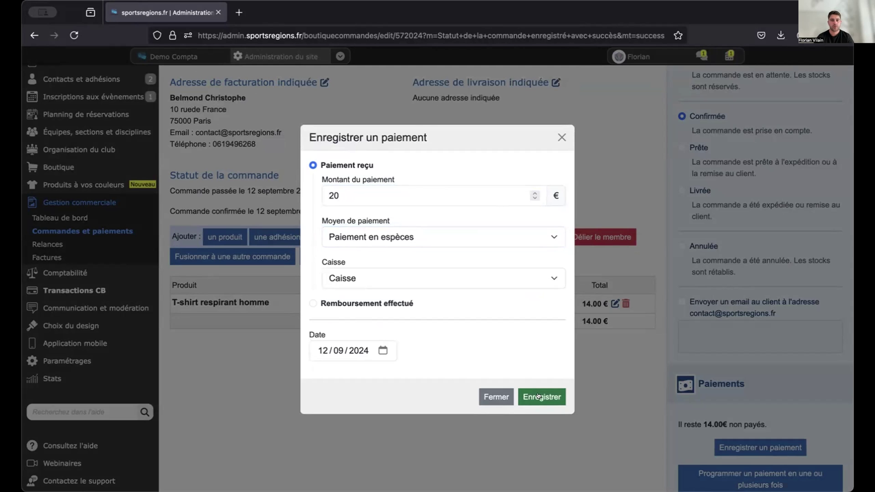
Record the refund of the 6.00 € overpayment on the order as Paiement en espèces from the Caisse.
scroll(750, 374, "down", 5)
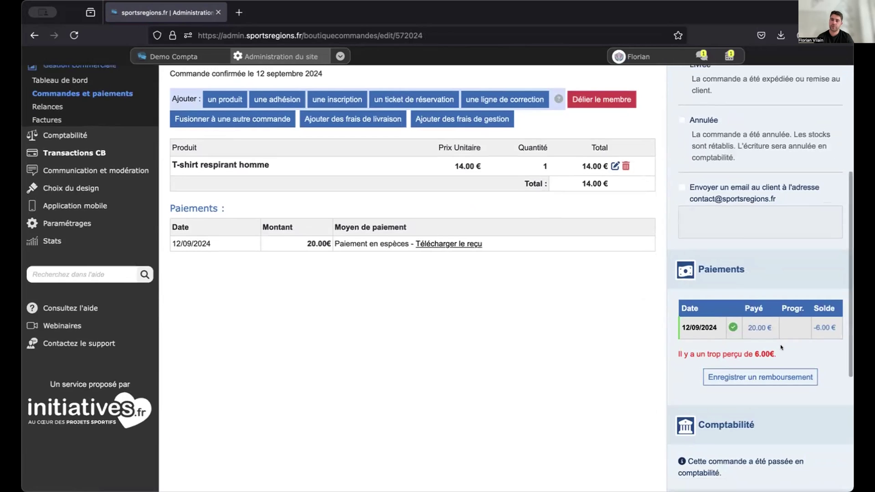
scroll(775, 348, "up", 2)
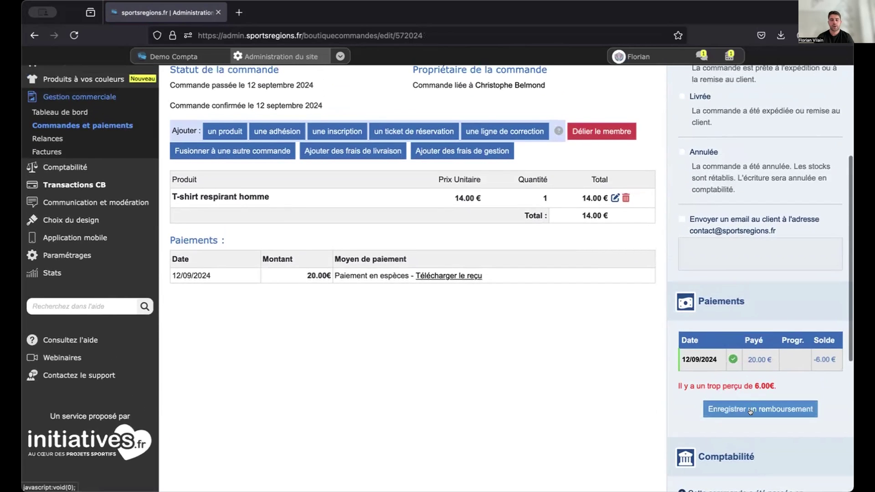
left_click(750, 411)
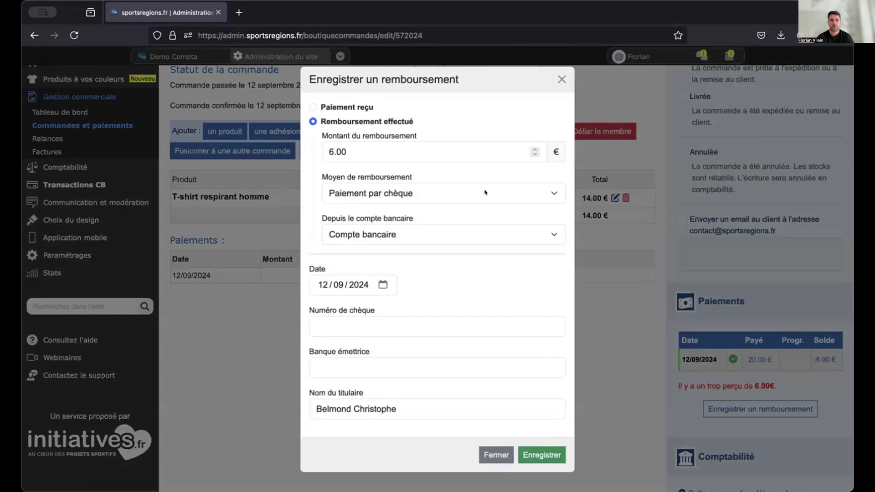
left_click(464, 196)
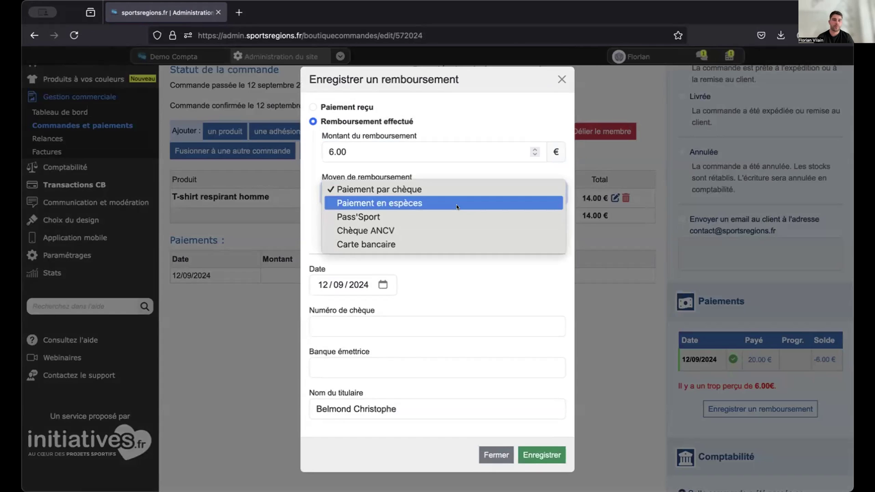
left_click(456, 203)
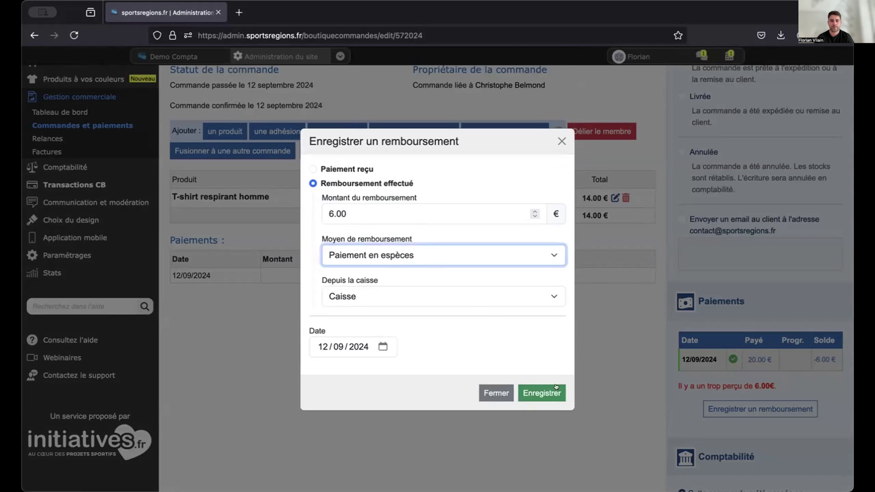
left_click(531, 393)
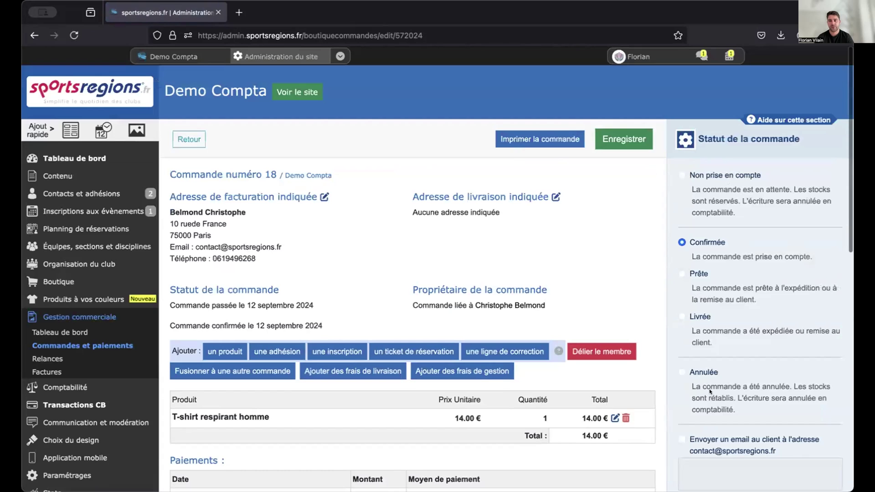
Open the Recettes et dépenses list and examine the latest cash and bank entries, including the details of Recette buvette août 2024.
scroll(392, 334, "down", 1)
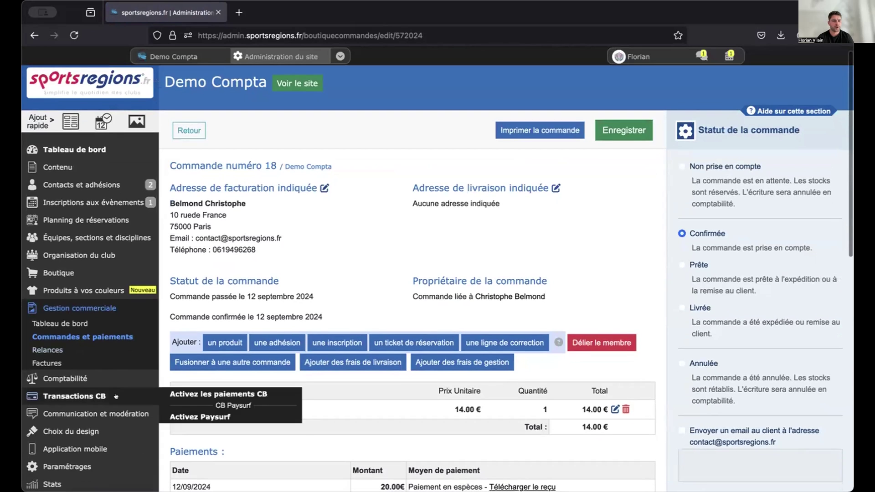
mouse_move(100, 382)
left_click(196, 380)
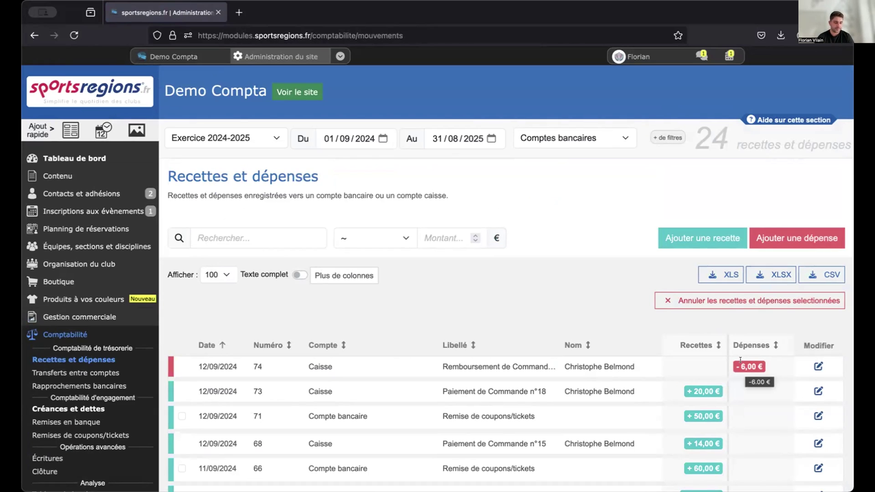
scroll(251, 327, "down", 2)
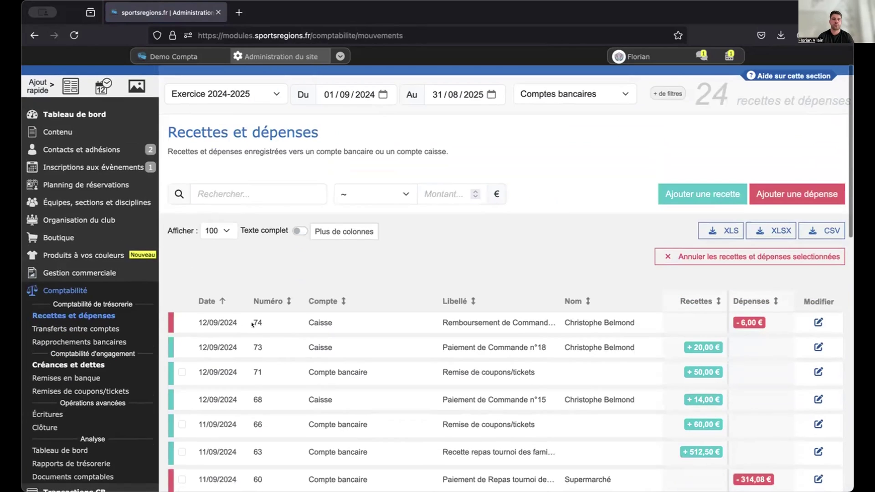
scroll(237, 297, "down", 2)
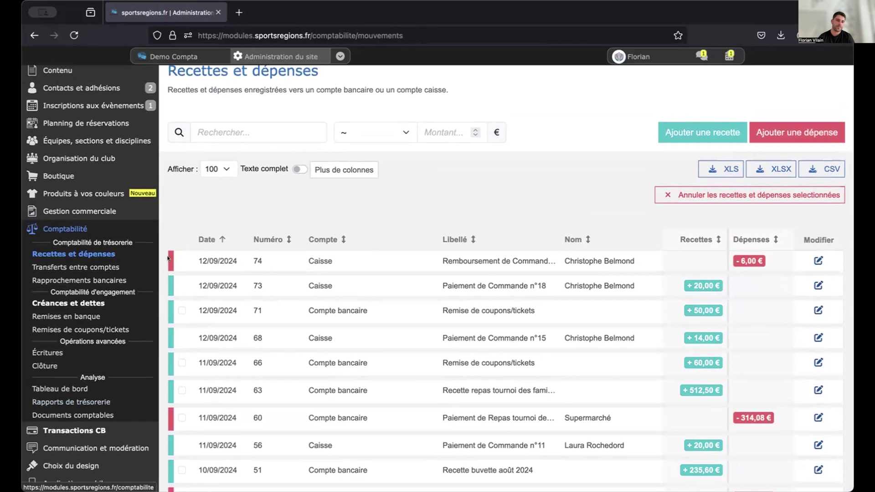
scroll(217, 269, "up", 2)
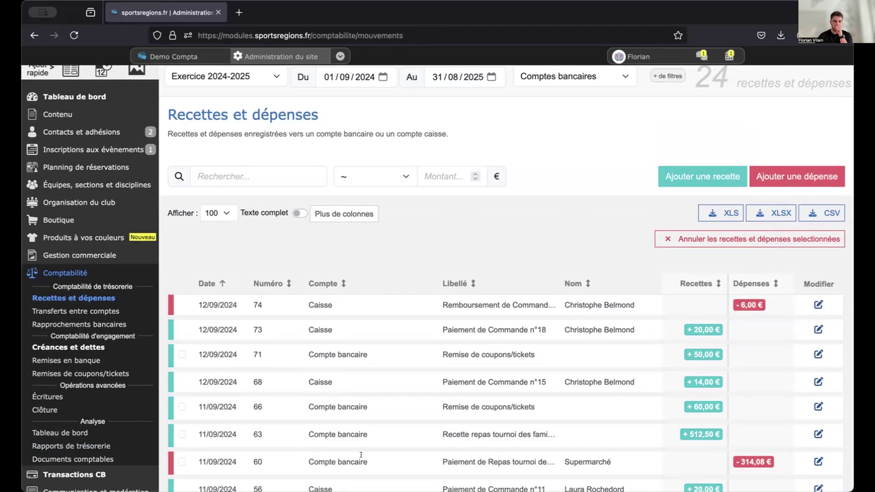
scroll(458, 402, "down", 2)
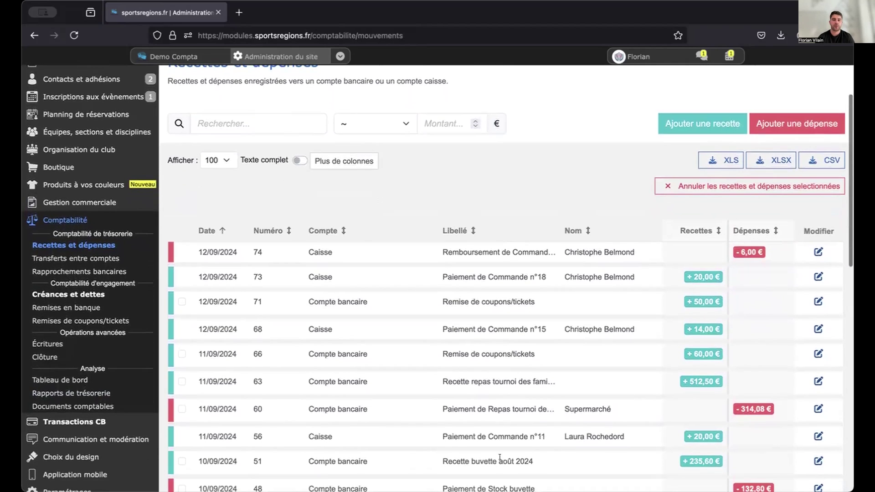
left_click(818, 462)
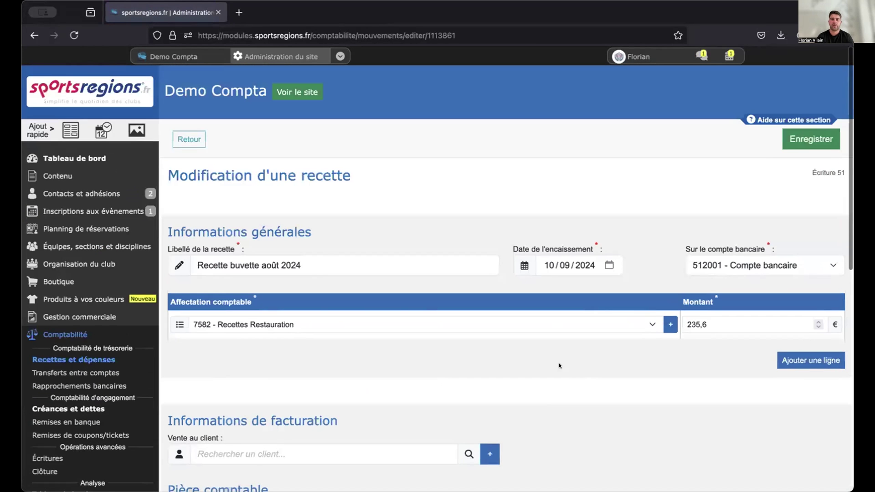
left_click(35, 35)
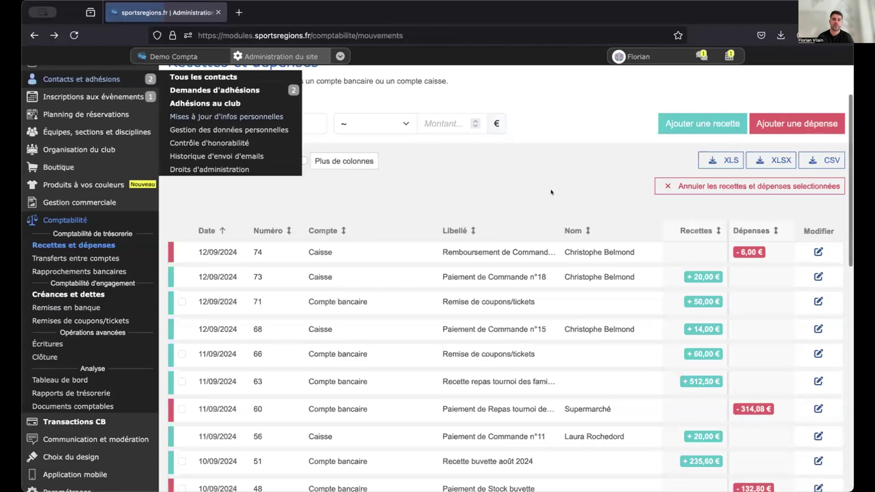
Start a new direct recette in the accounting and label it "Recette buvette septembre 2024".
left_click(694, 124)
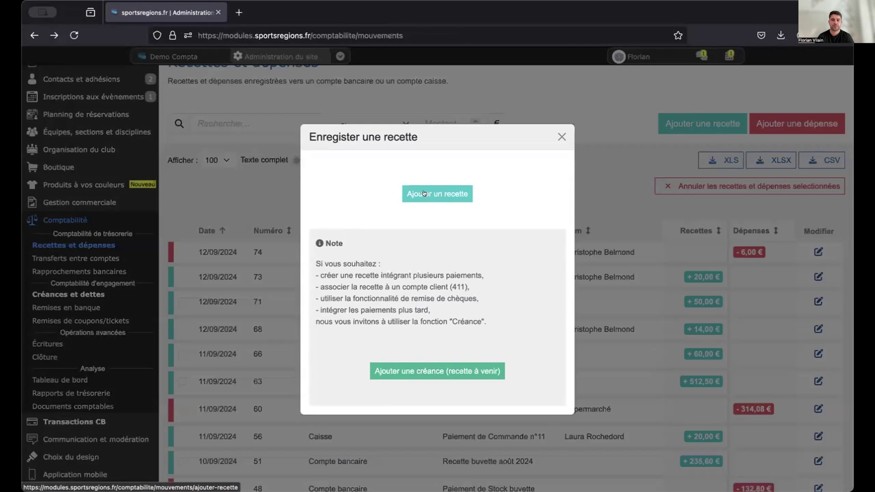
left_click(424, 194)
left_click(325, 268)
type("Recette")
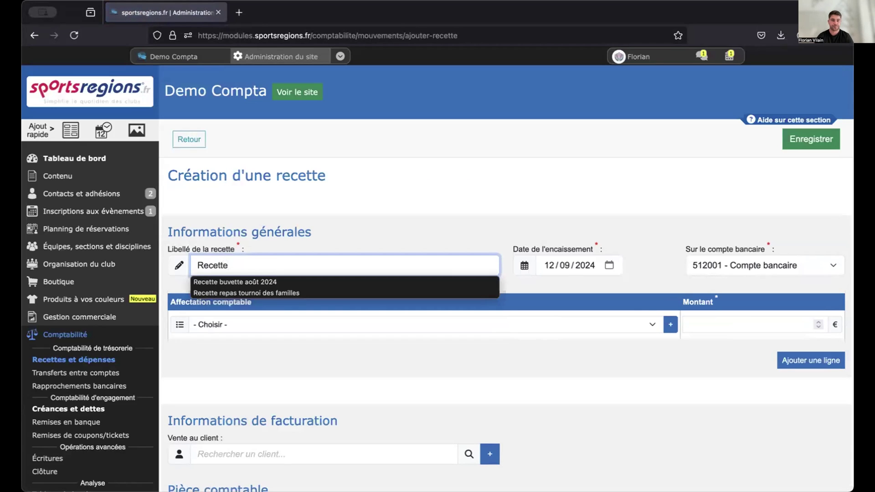
type(" buvette ")
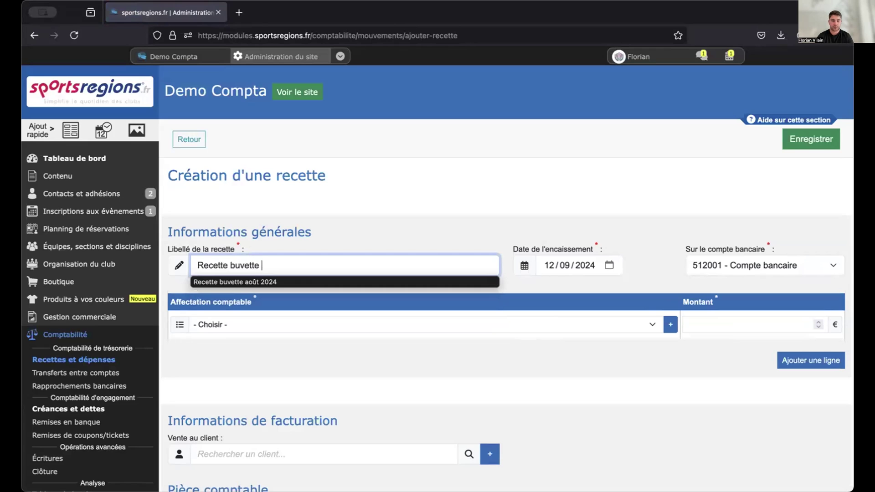
type("septembre 2024")
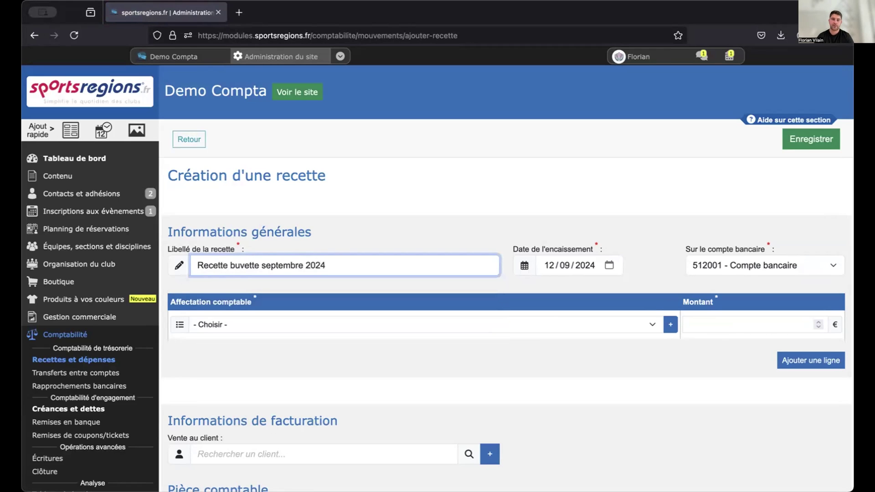
left_click(432, 195)
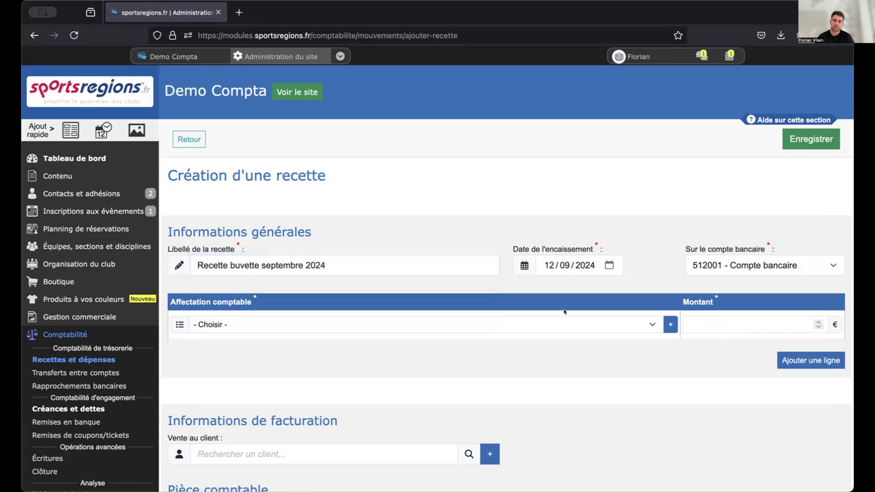
Allocate the recette to 7582 - Recettes Restauration with an amount of 170 €, save it and return to the Recettes et dépenses list.
left_click(423, 323)
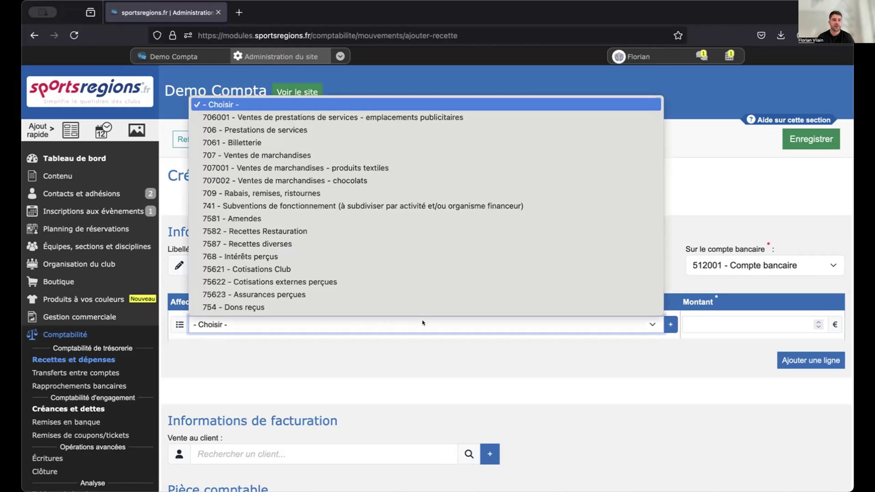
left_click(423, 323)
left_click(423, 324)
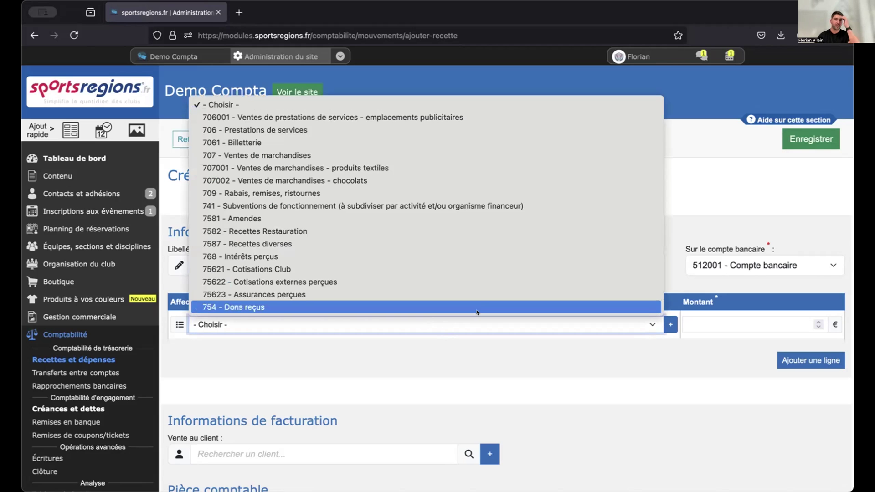
left_click(283, 232)
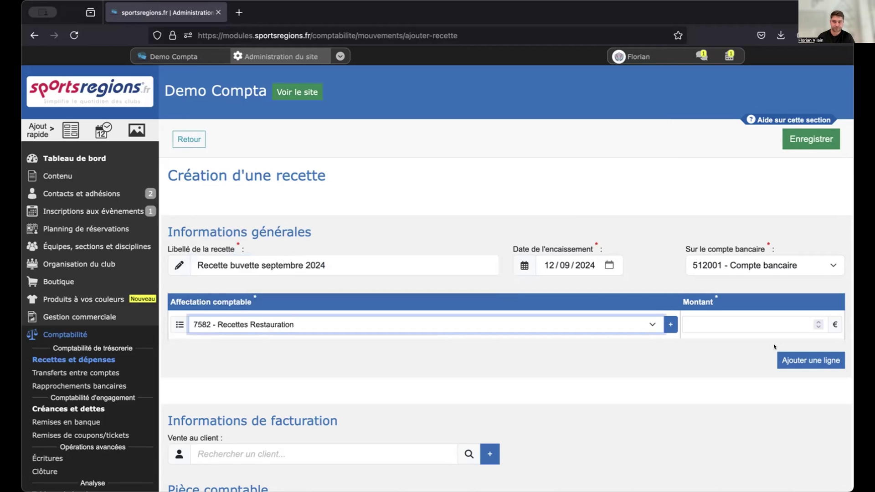
scroll(766, 374, "down", 1)
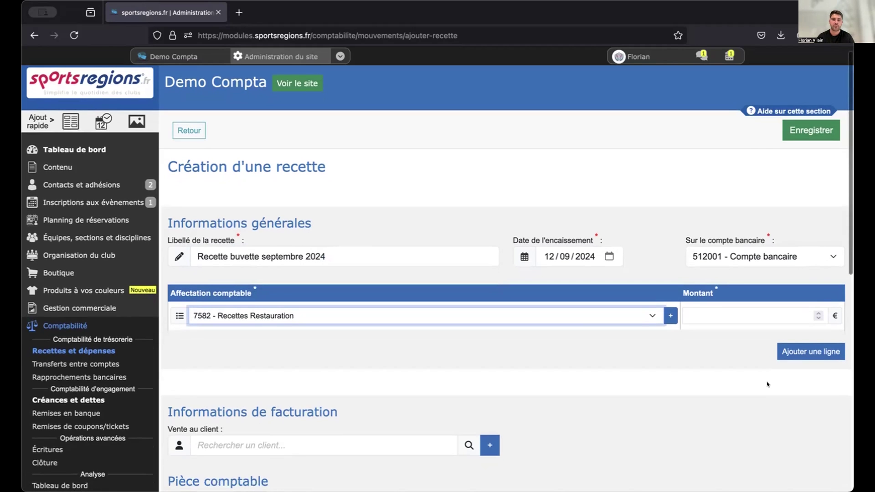
left_click(746, 319)
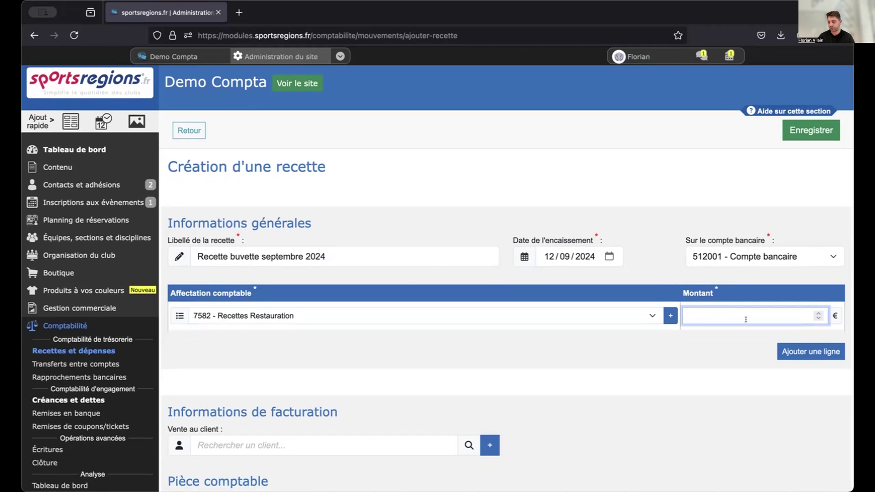
type("170")
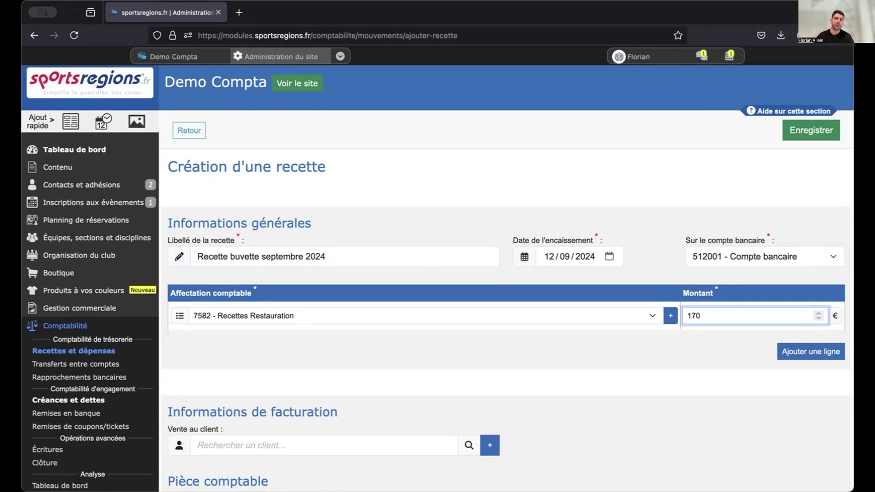
left_click(788, 131)
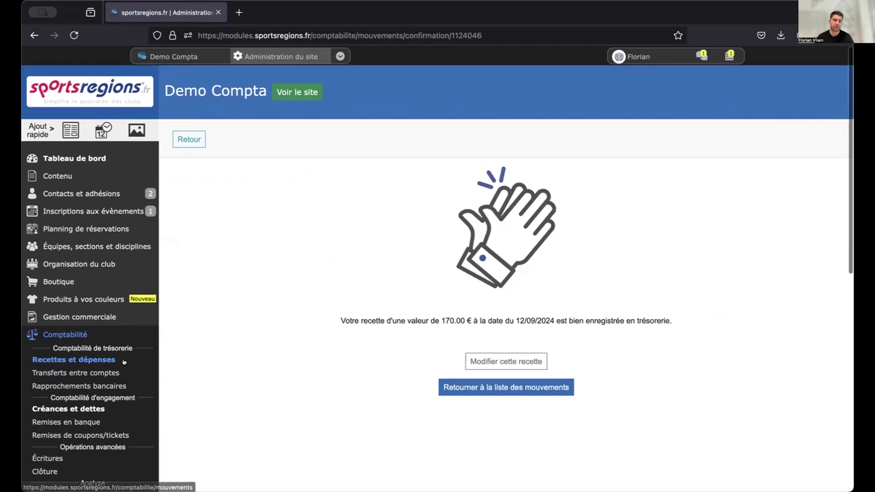
left_click(89, 360)
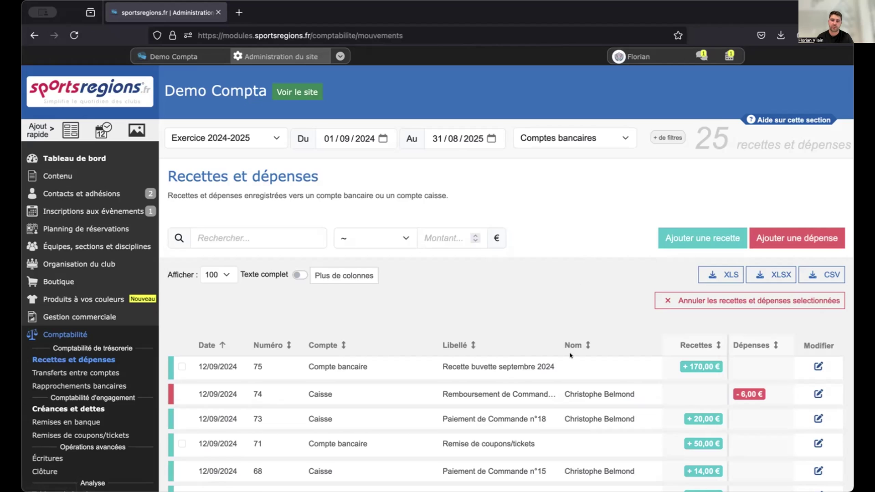
Open the Créances et dettes list and examine the recorded receivables and debts with their outstanding amounts.
scroll(572, 356, "down", 1)
left_click(68, 400)
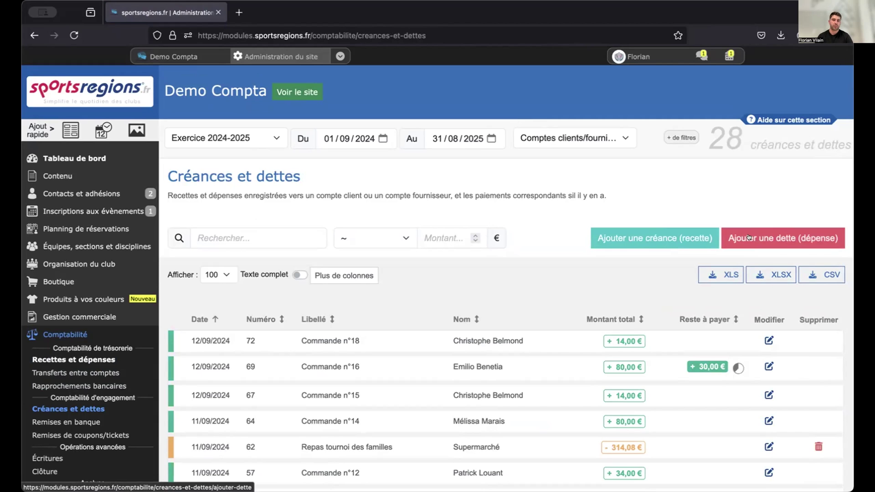
scroll(587, 214, "down", 3)
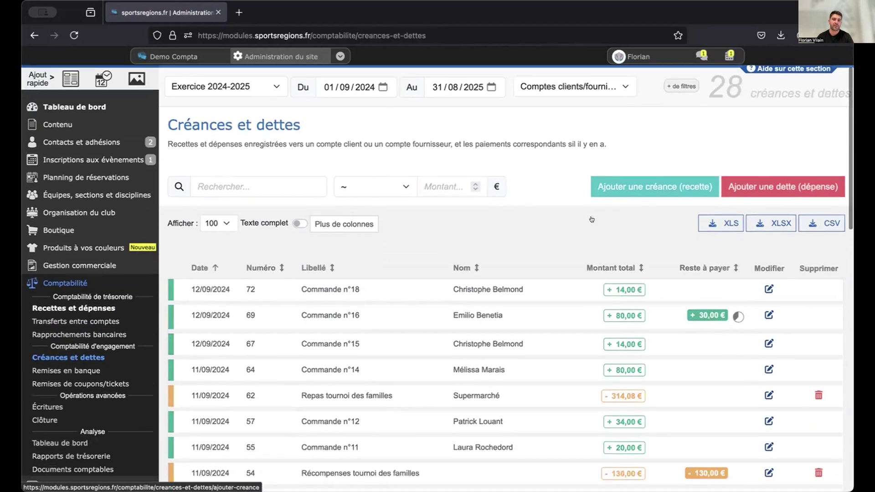
scroll(551, 351, "down", 2)
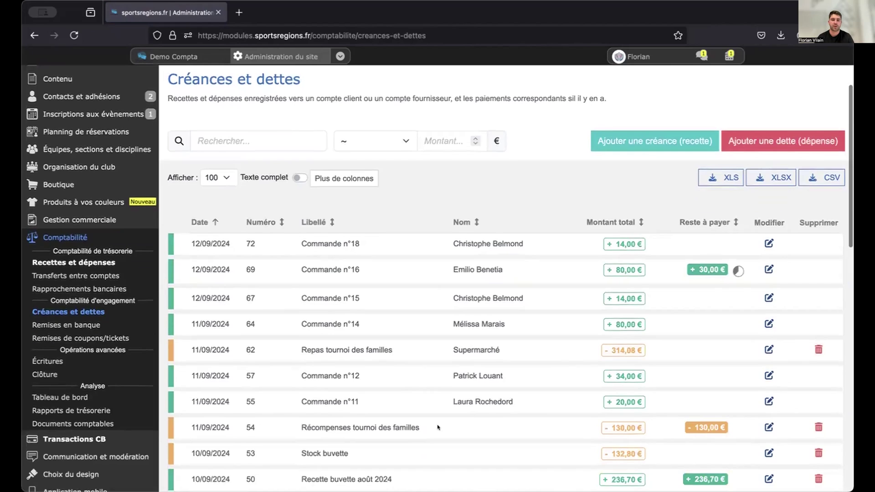
scroll(437, 425, "down", 1)
scroll(437, 425, "down", 1)
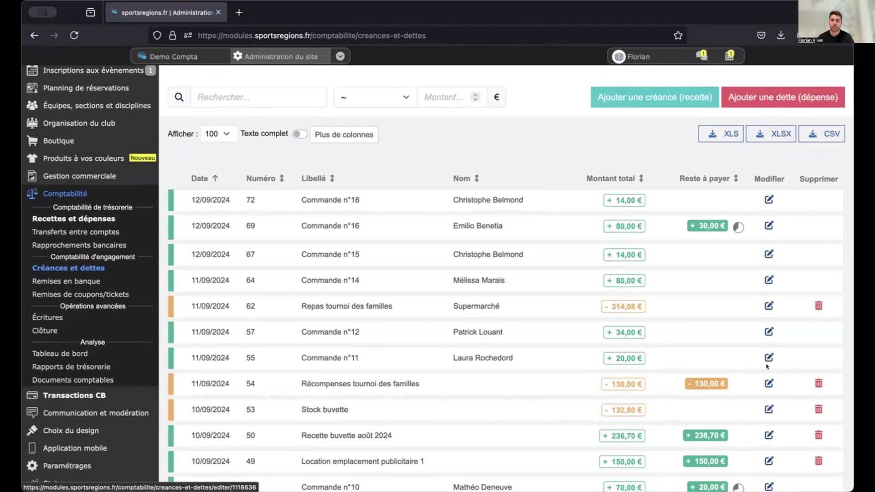
View the blank form for creating a debt and return to the list without saving anything.
left_click(760, 93)
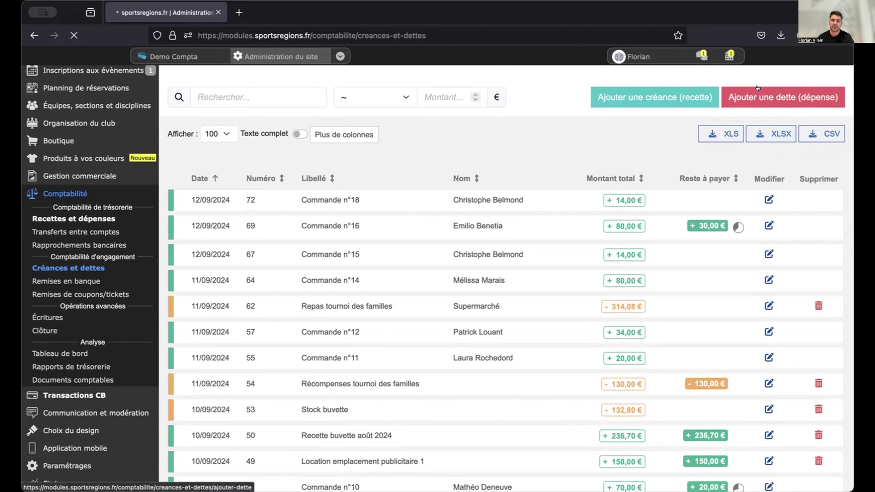
scroll(669, 281, "down", 1)
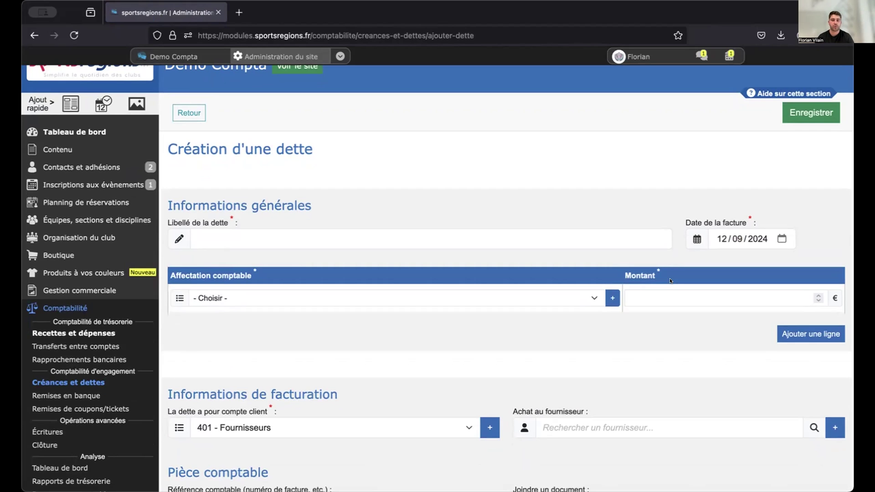
left_click(189, 113)
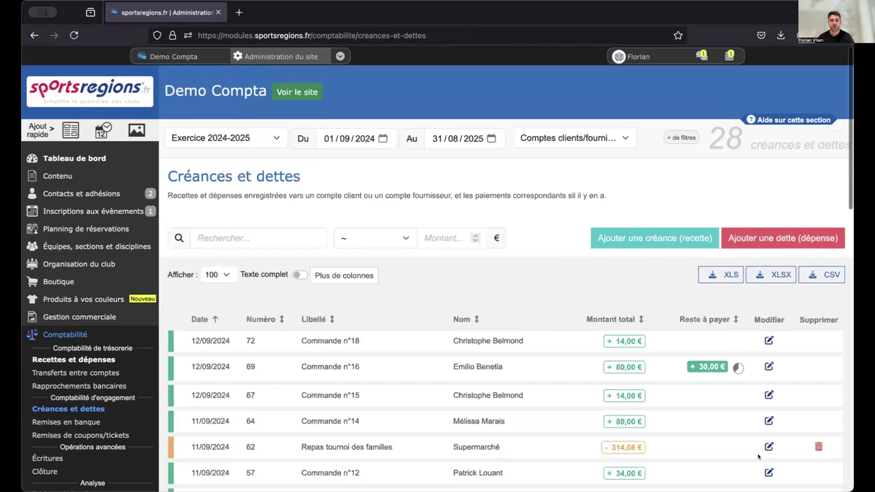
Open the debt "Récompenses tournoi des familles" for editing and add a payment line to it.
scroll(761, 456, "down", 3)
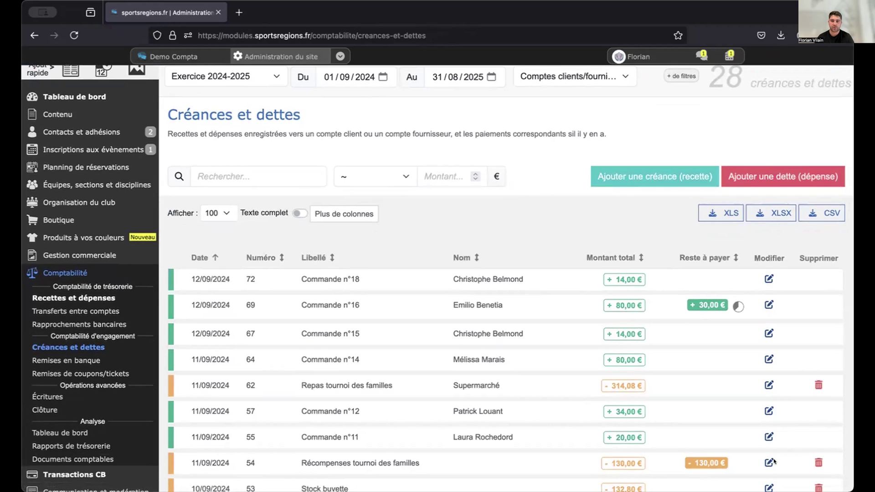
left_click(768, 463)
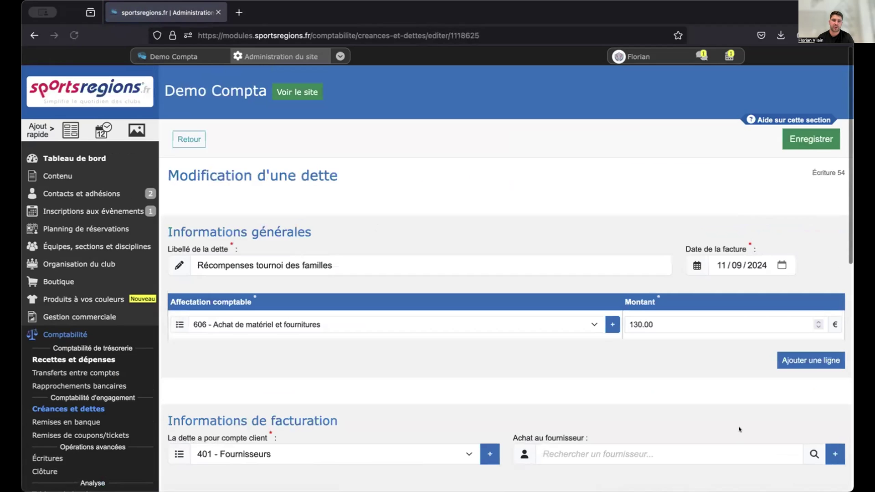
scroll(739, 429, "down", 1)
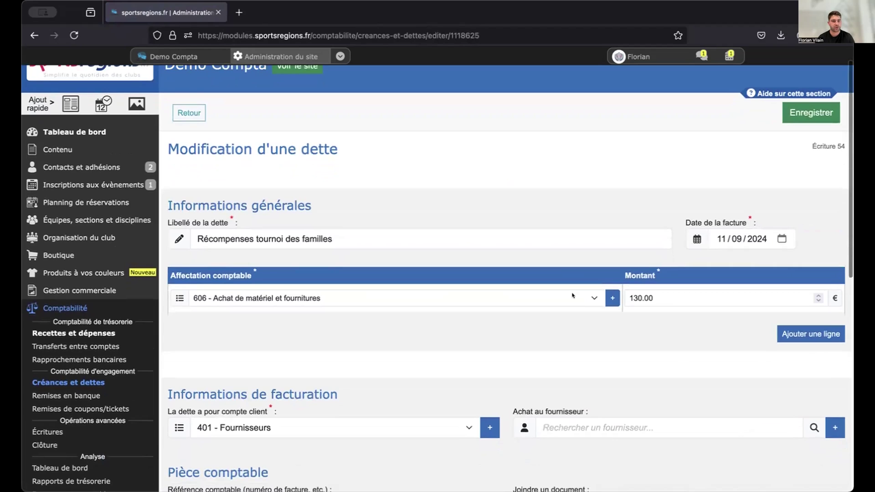
scroll(688, 321, "down", 5)
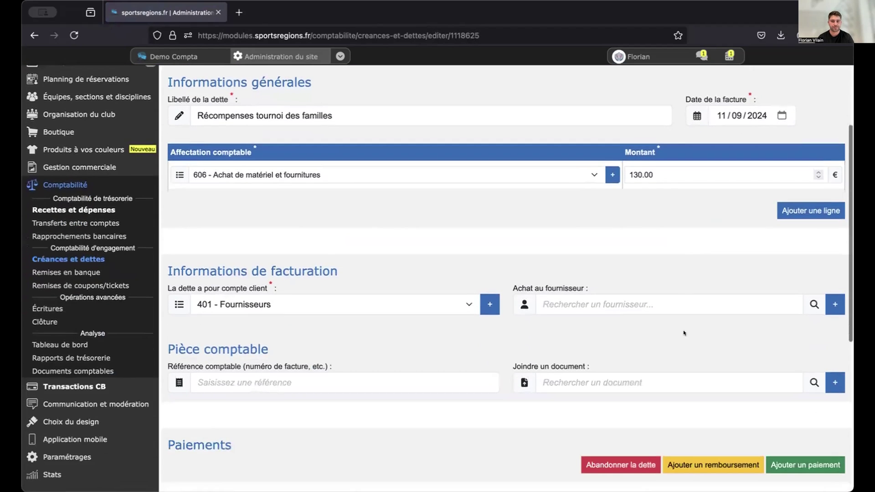
scroll(684, 333, "down", 2)
left_click(805, 430)
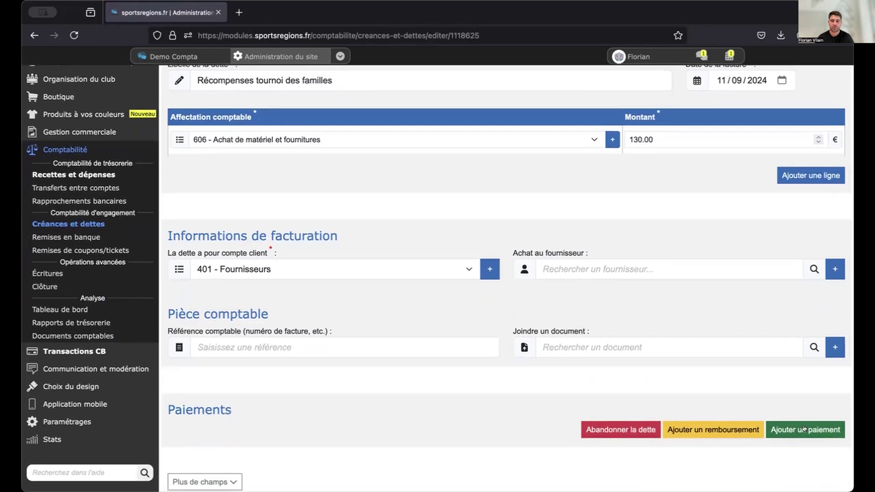
left_click(805, 430)
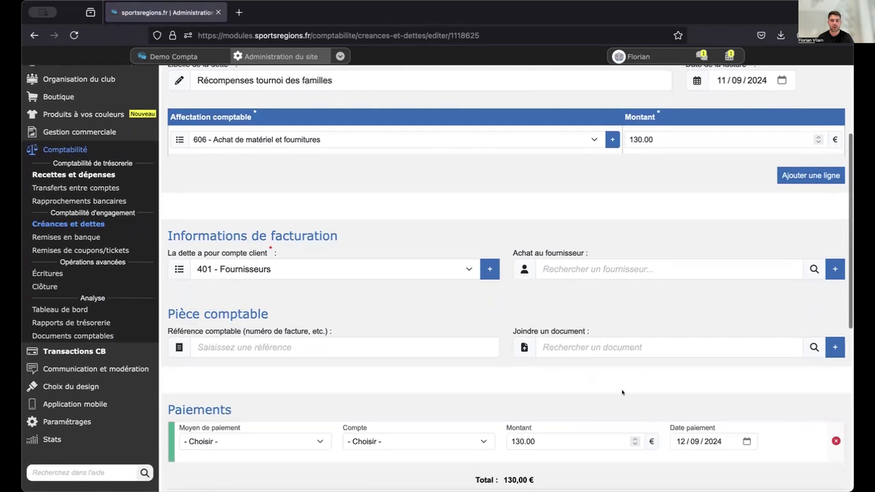
Set the debt's payment method to Carte bancaire and its account to 512001 - Compte bancaire.
scroll(623, 392, "down", 2)
left_click(313, 401)
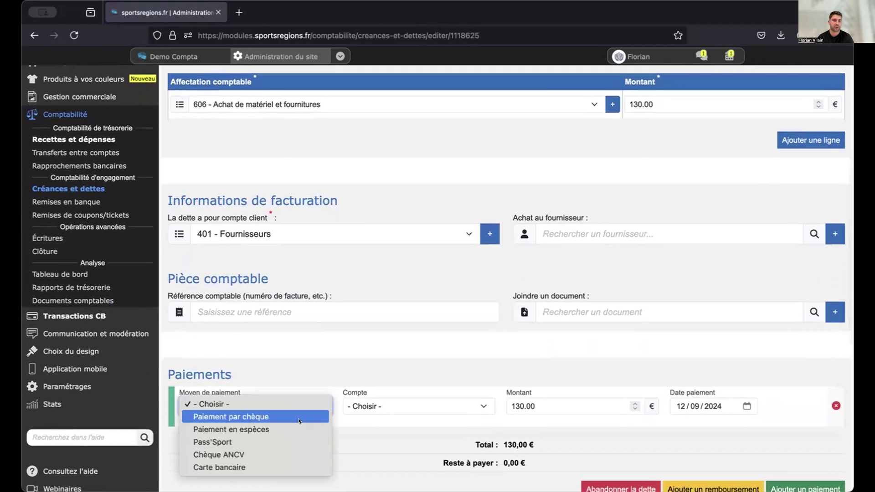
key("Return")
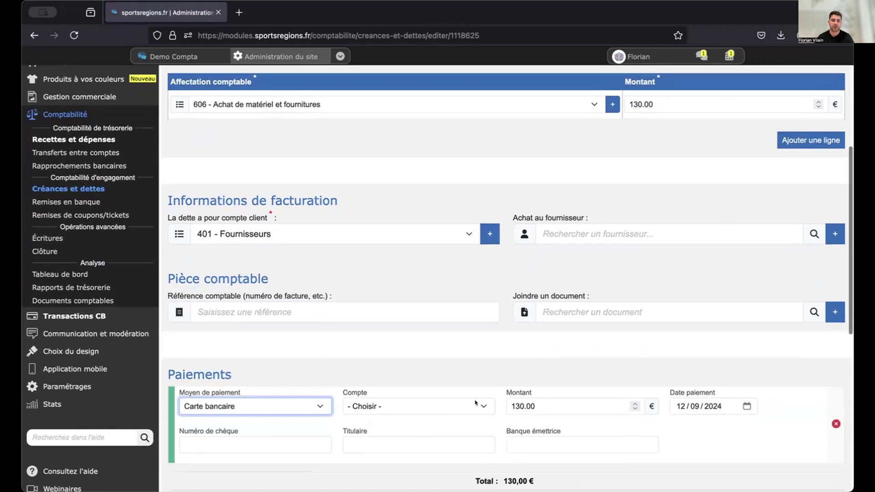
left_click(480, 400)
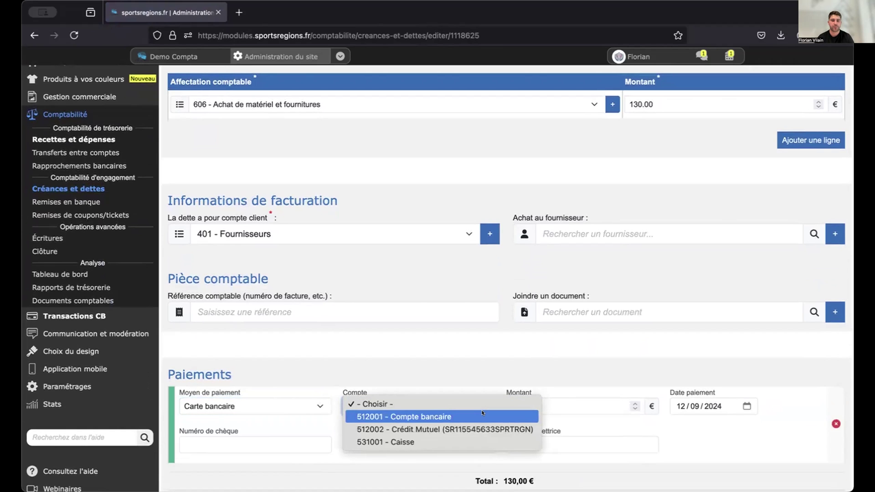
left_click(483, 415)
Review the debt's details and its linked event Tournoi des familles, and save the debt.
scroll(640, 413, "down", 3)
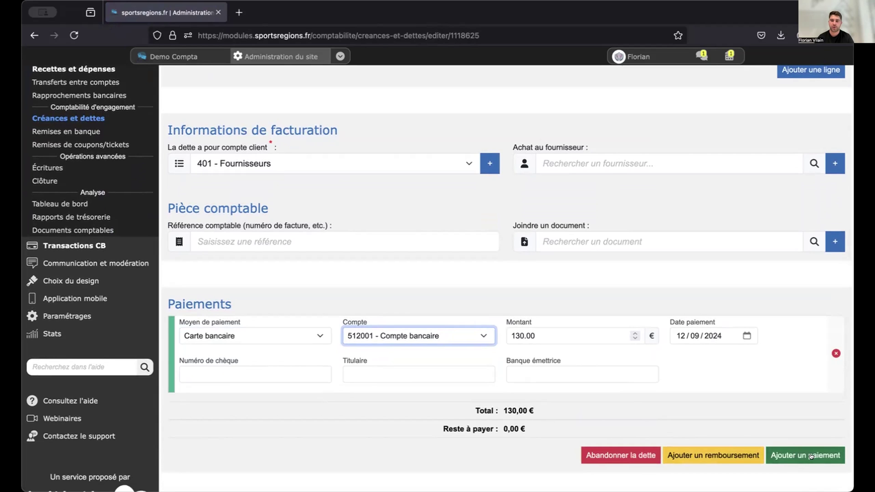
scroll(739, 421, "down", 9)
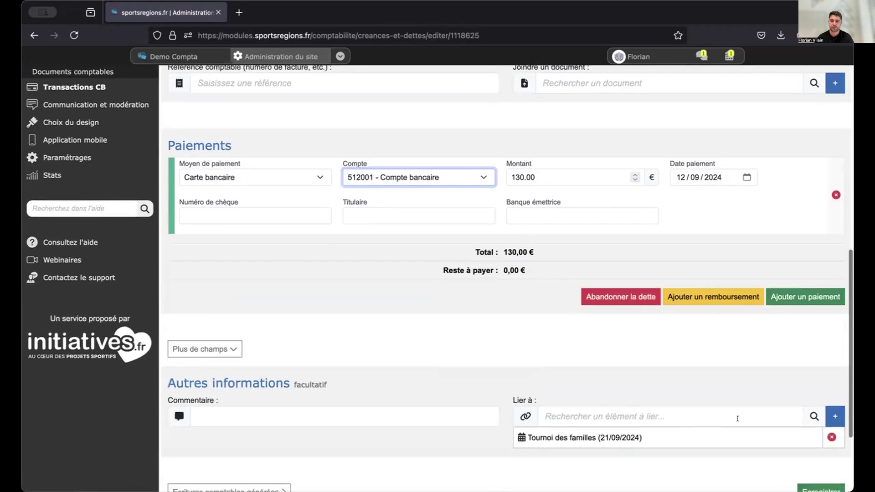
scroll(738, 421, "down", 1)
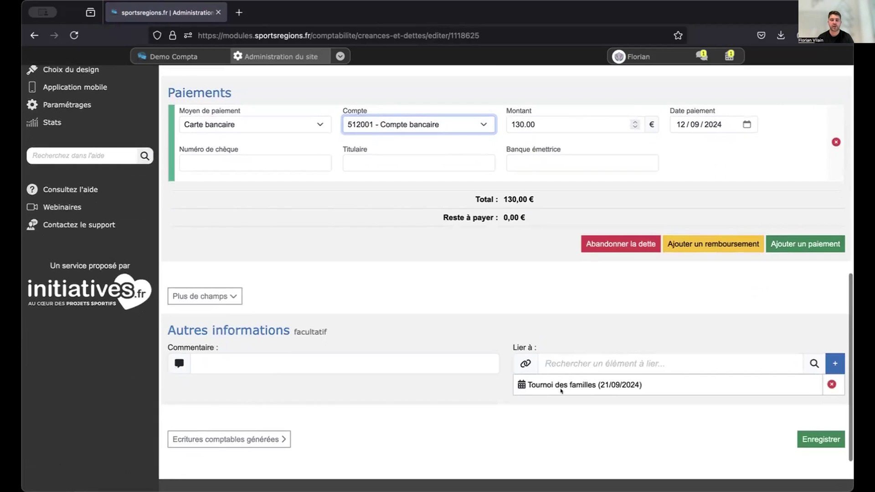
scroll(570, 385, "up", 15)
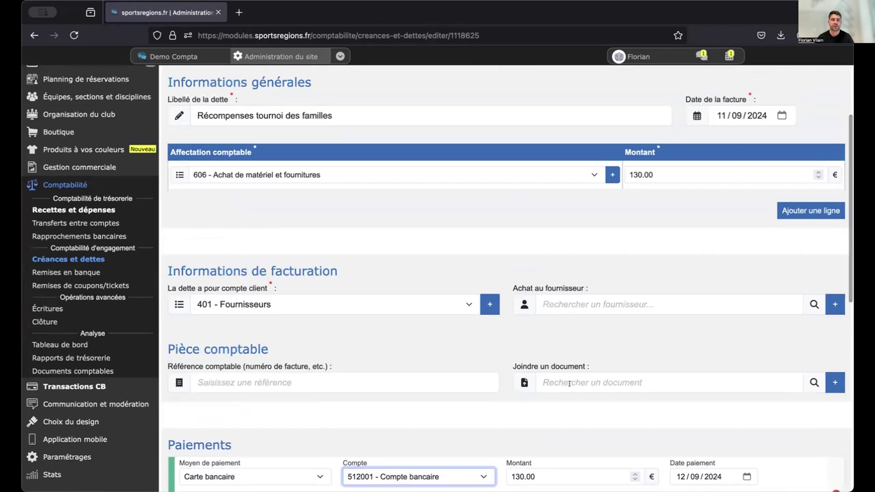
scroll(590, 409, "down", 15)
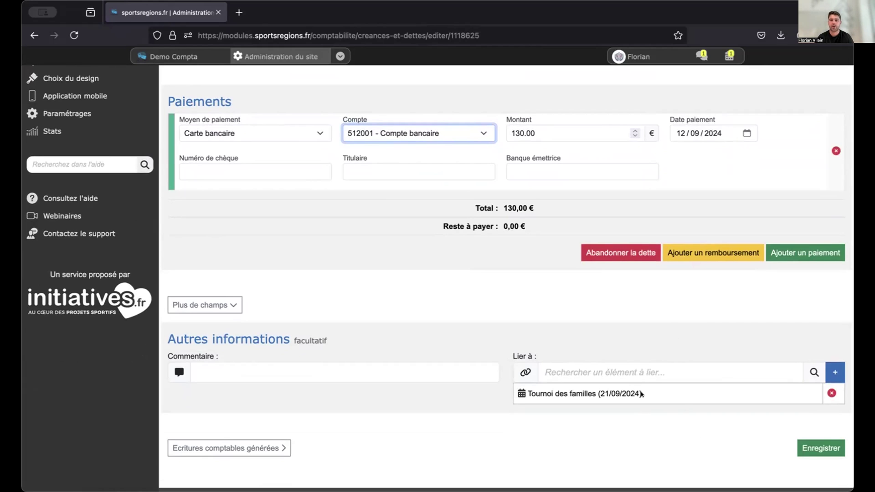
left_click(810, 450)
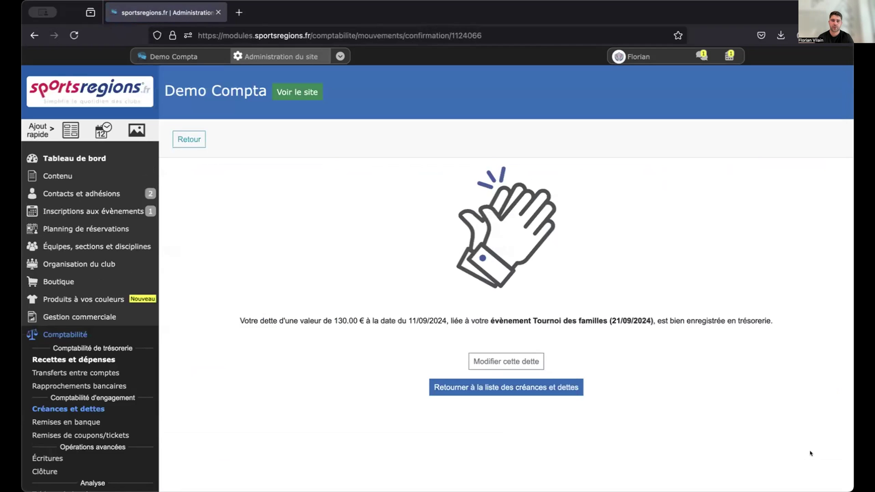
Return to the Recettes et dépenses list and check the latest bank expense for the tournament rewards.
left_click(100, 359)
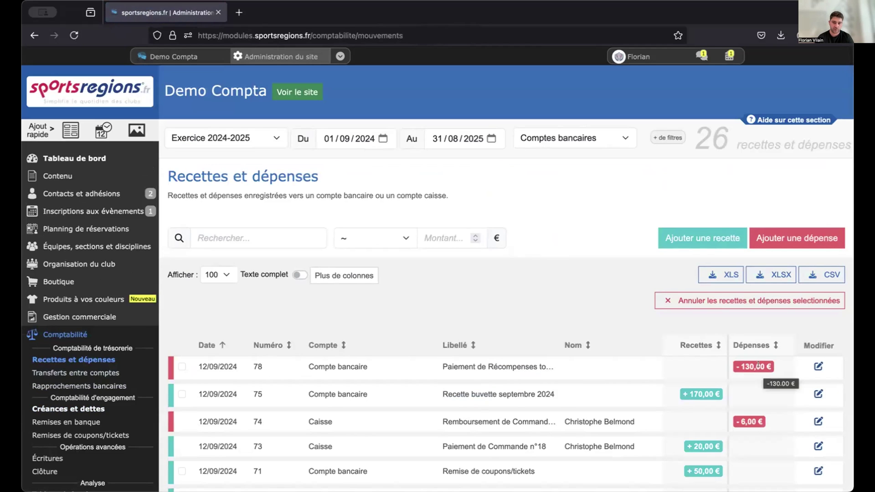
scroll(228, 416, "down", 2)
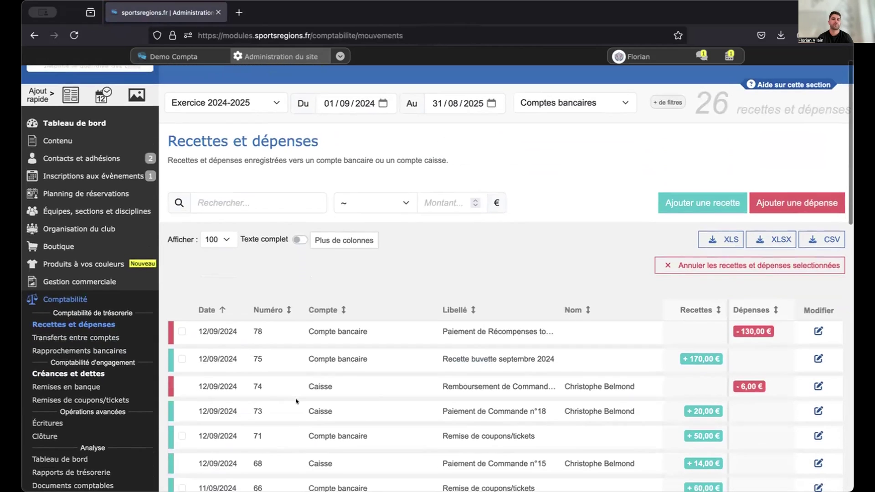
scroll(82, 414, "down", 1)
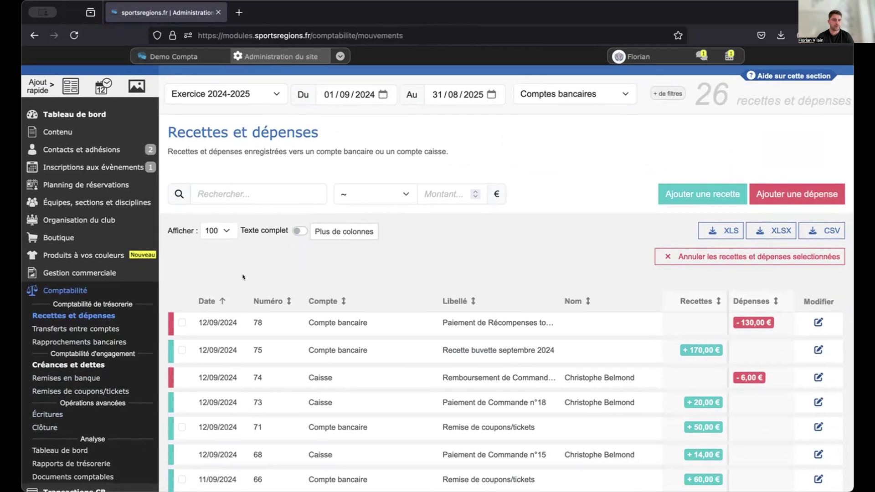
In Remises en banque, deposit both cheques planned for 10 septembre 2024 into Compte bancaire.
left_click(82, 378)
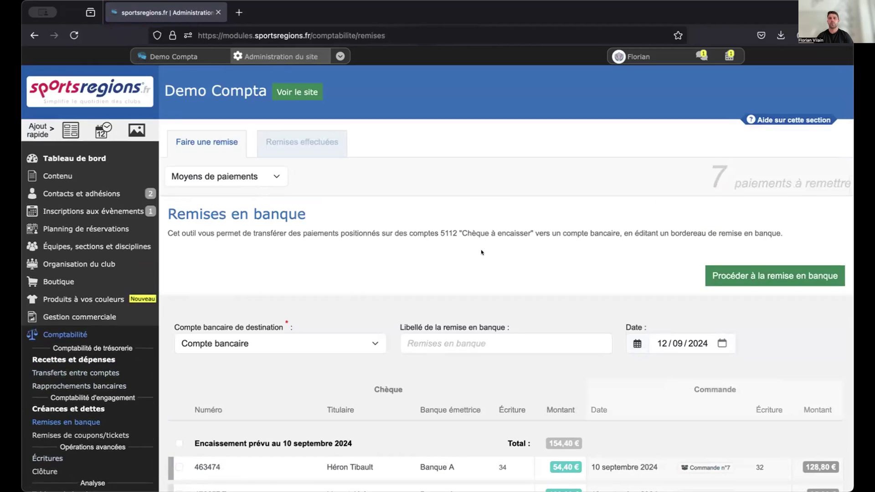
scroll(447, 300, "down", 1)
scroll(447, 302, "down", 3)
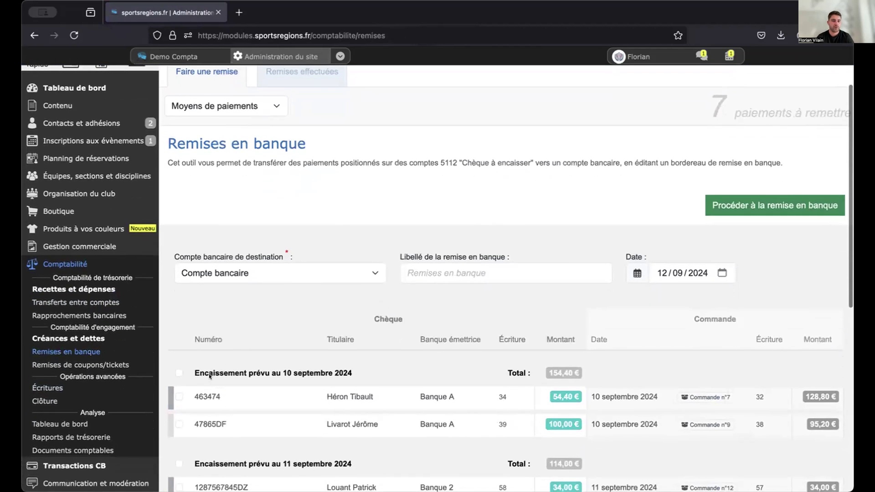
left_click(179, 397)
left_click(180, 424)
left_click(726, 203)
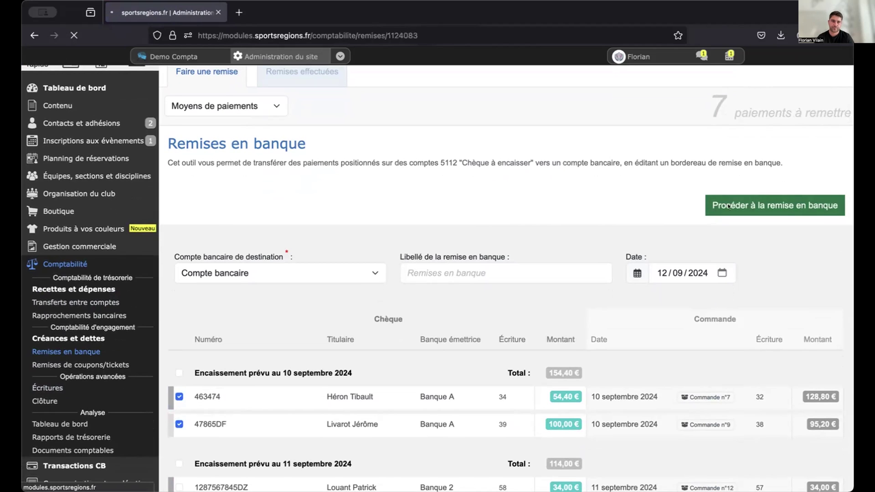
Review the new cheque deposit slip, list the completed bank deposits and view the slip dated 10/09/2024.
scroll(750, 241, "down", 1)
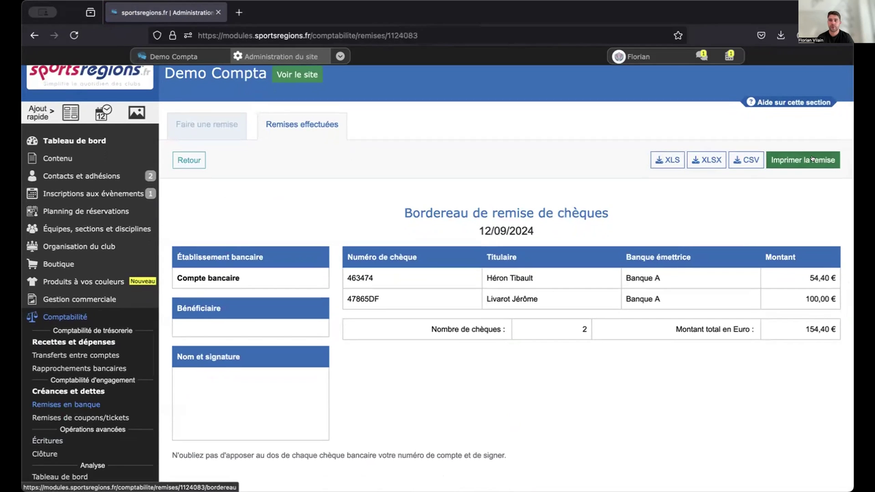
left_click(221, 127)
left_click(282, 140)
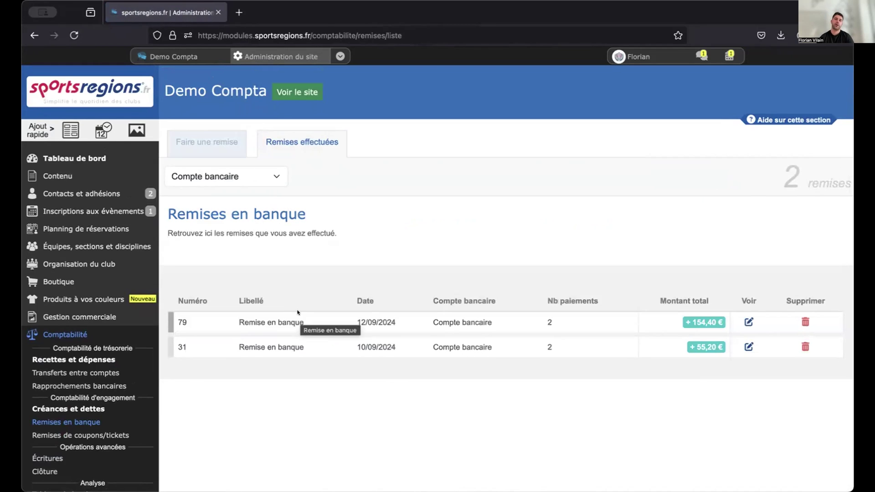
left_click(744, 343)
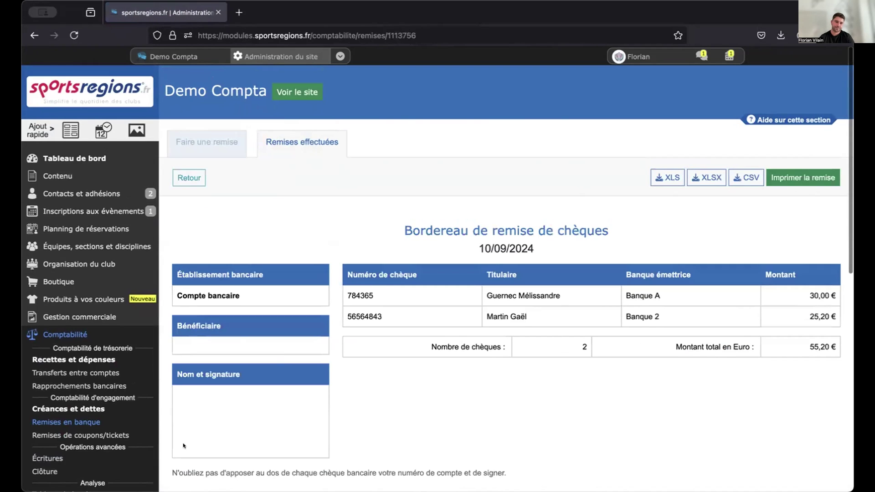
Open Remises de coupons/tickets and examine its list of completed deposits.
left_click(108, 434)
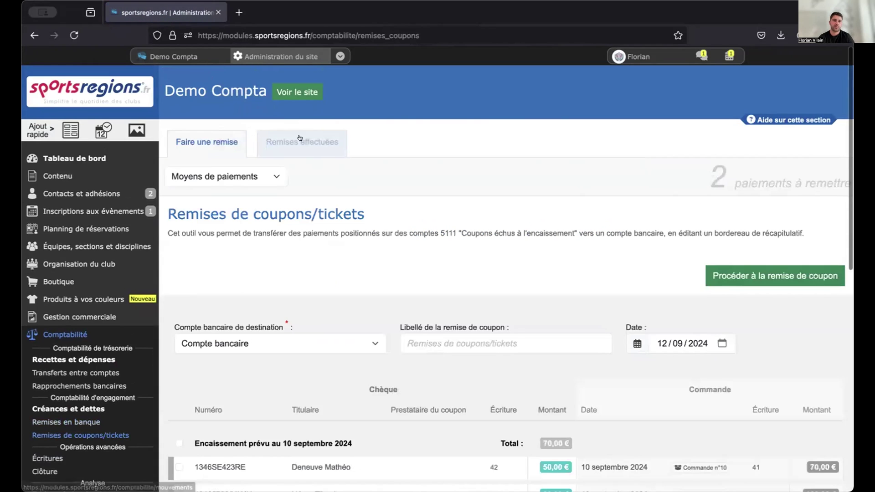
left_click(299, 138)
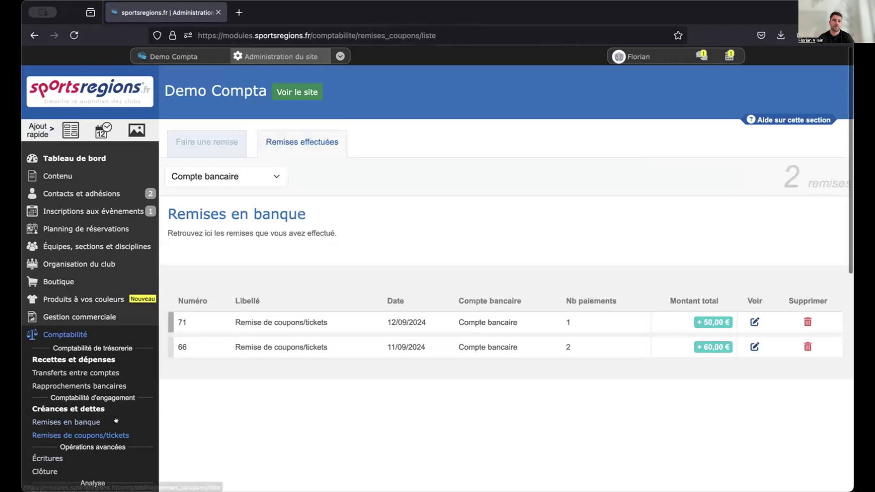
scroll(375, 448, "down", 2)
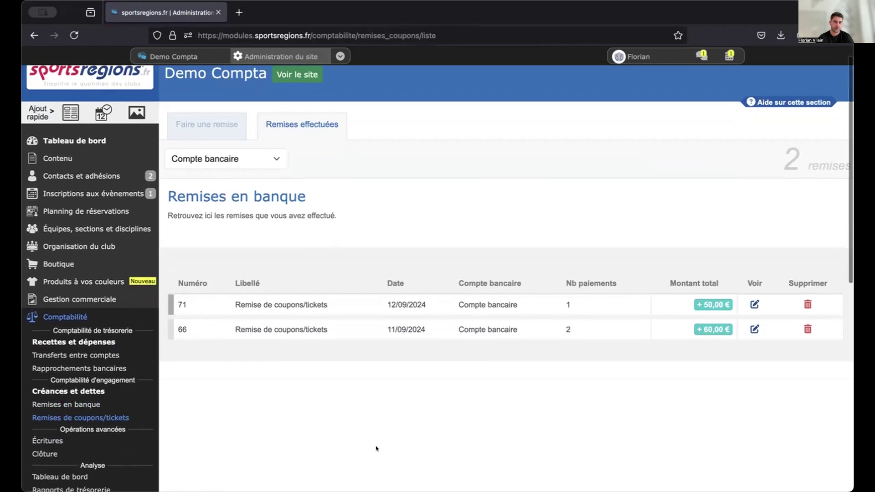
scroll(376, 440, "down", 1)
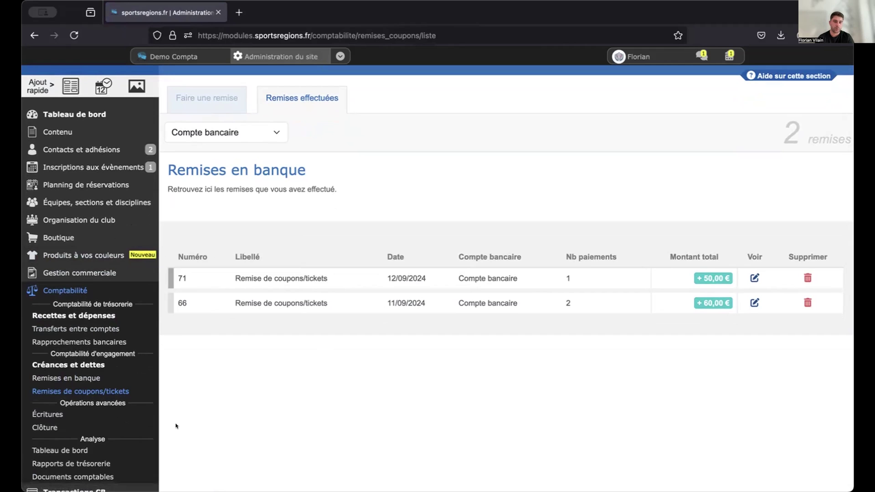
Open the Analyse par affectations treasury report and examine its bank account, carry-forward and expense categories for Exercice 2024-2025.
scroll(207, 419, "down", 2)
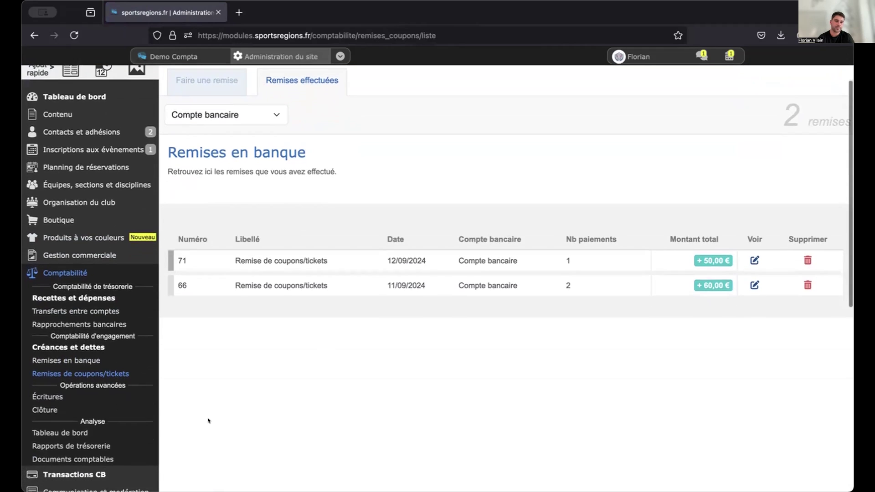
left_click(79, 438)
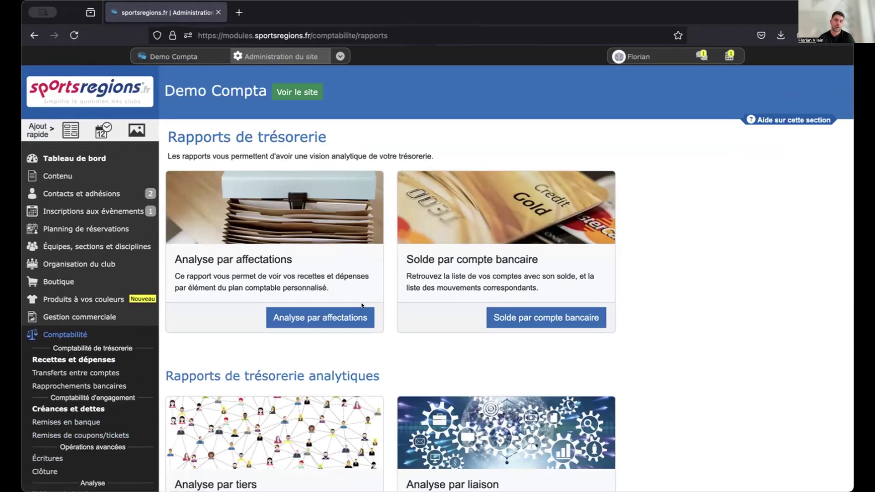
scroll(367, 435, "down", 2)
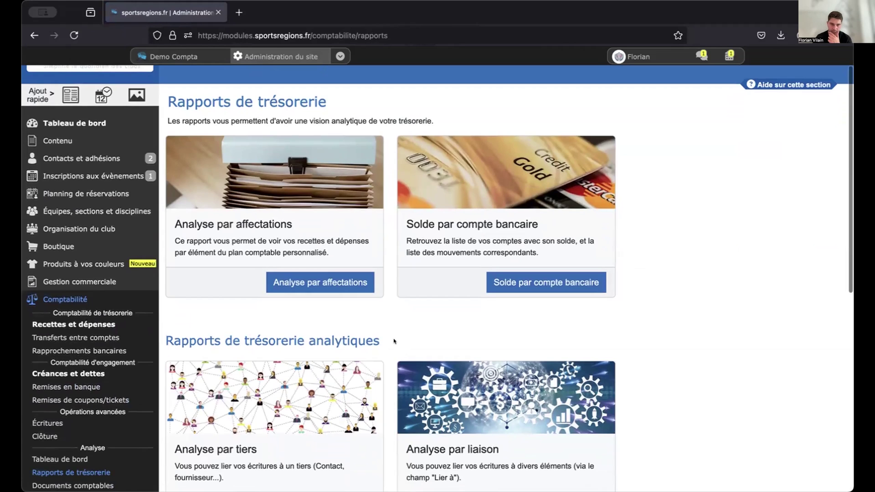
left_click(291, 282)
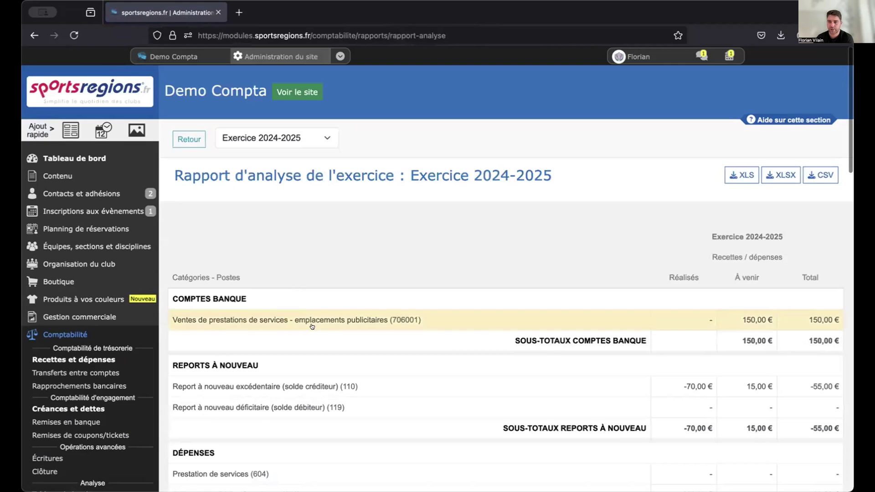
scroll(313, 326, "down", 3)
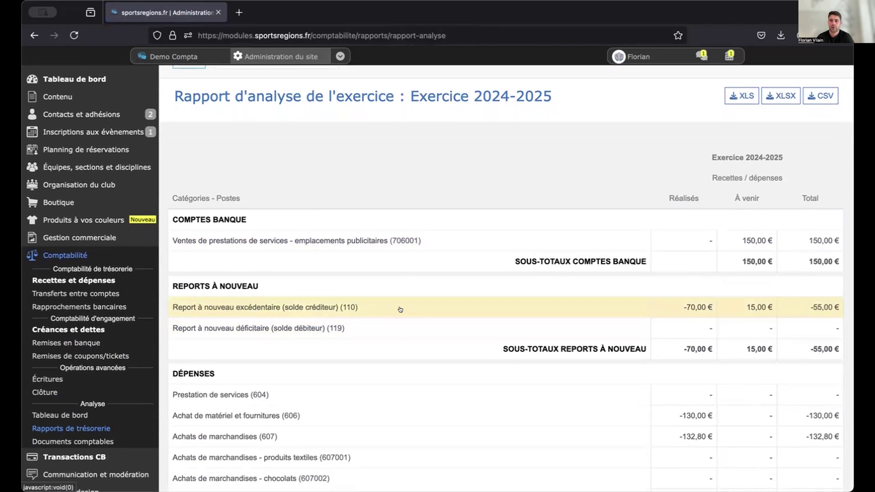
scroll(400, 309, "down", 3)
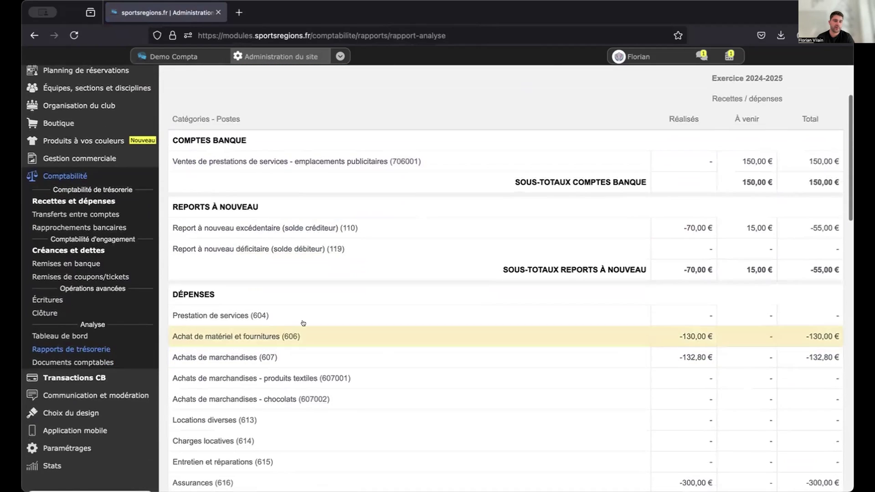
scroll(302, 309, "down", 5)
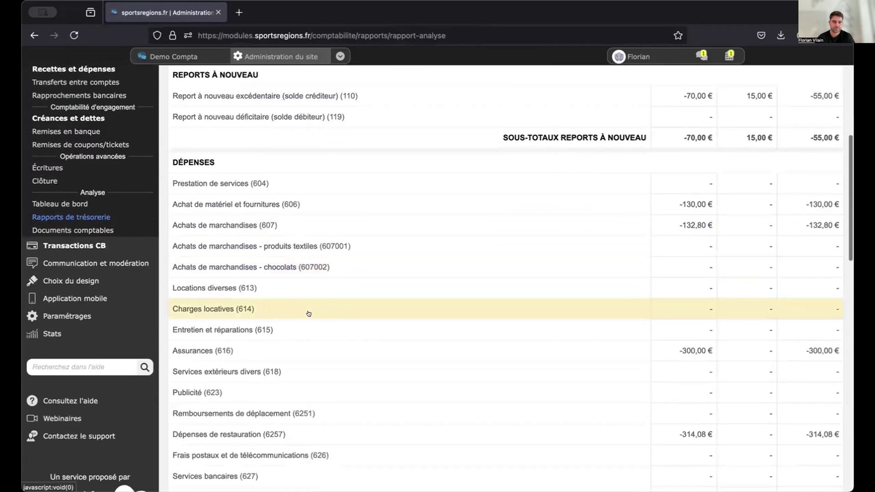
scroll(309, 315, "down", 5)
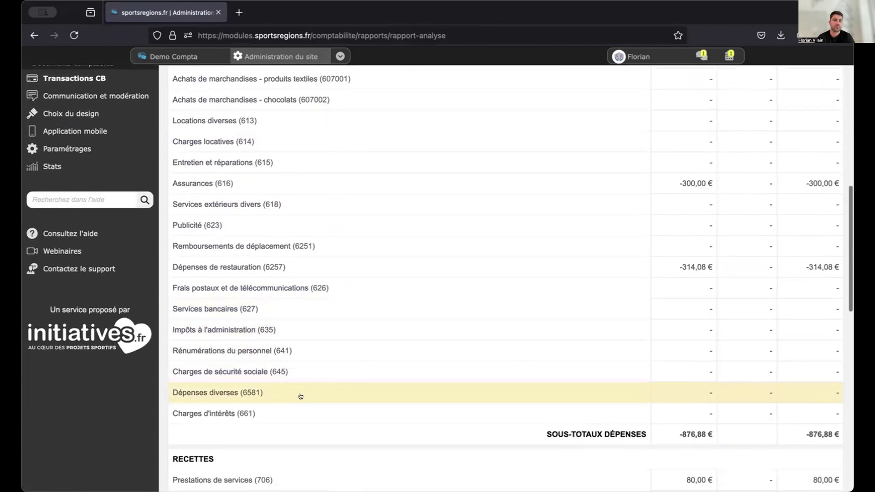
Examine the report's Recettes, Cotisations and Donations categories through to the overall total.
scroll(301, 398, "down", 6)
scroll(302, 402, "down", 2)
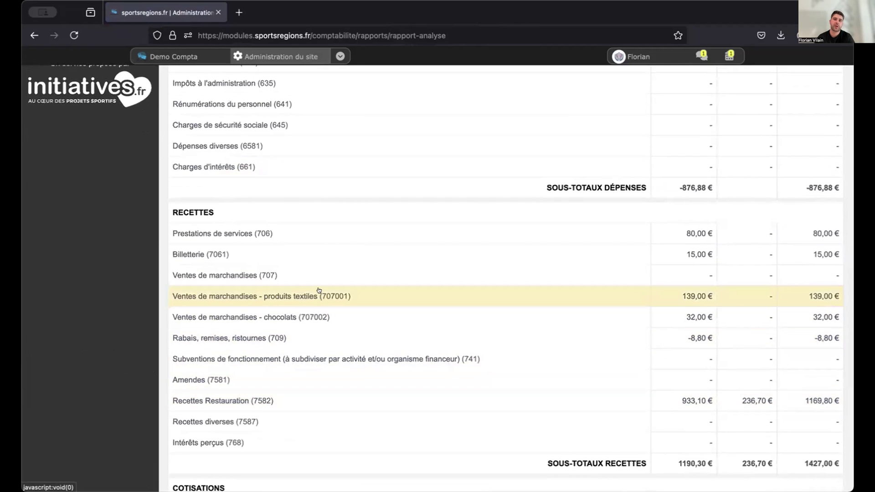
scroll(344, 313, "up", 6)
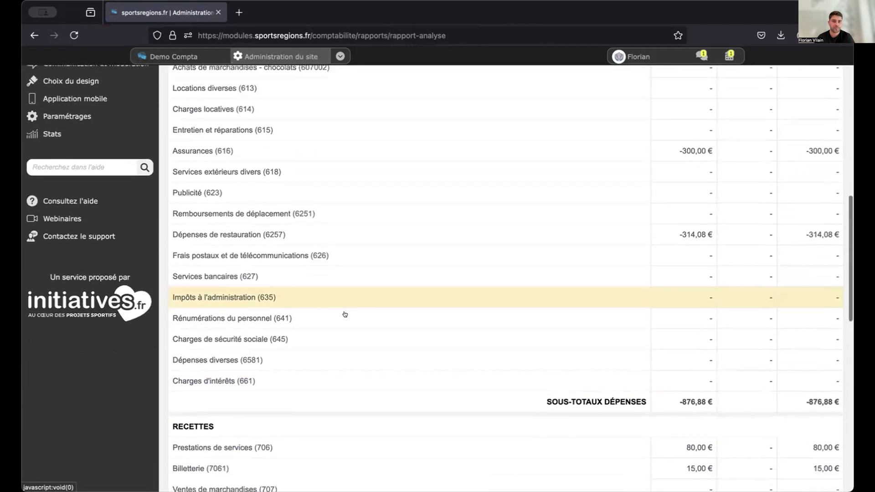
scroll(345, 314, "down", 4)
scroll(345, 314, "down", 1)
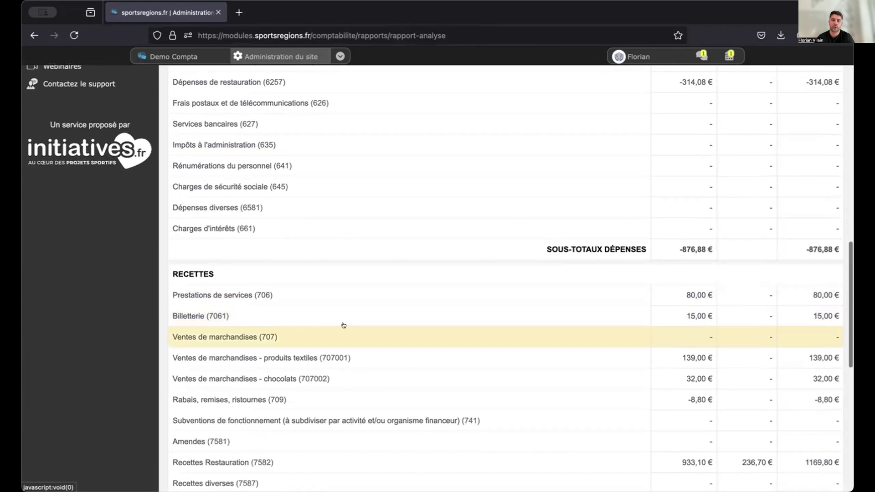
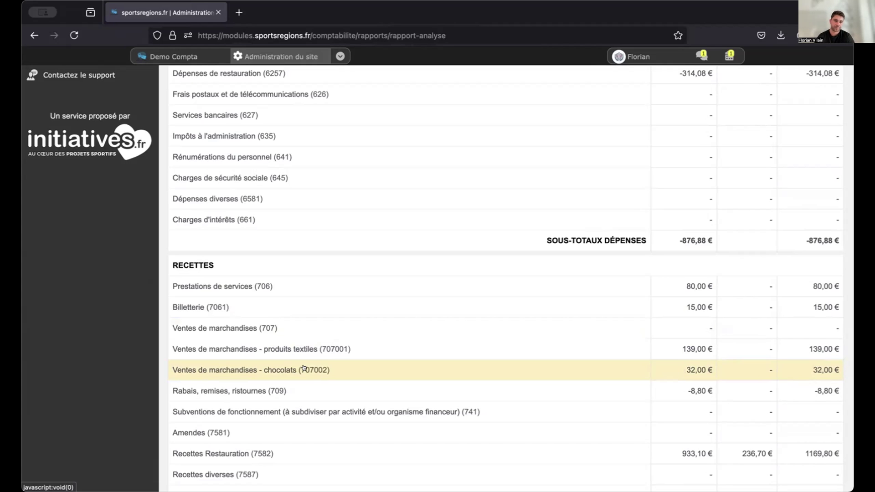
scroll(304, 367, "down", 5)
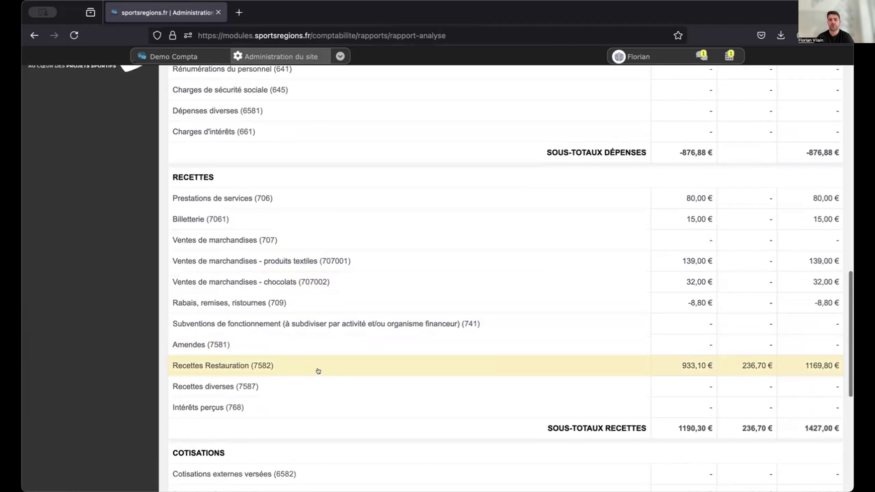
scroll(357, 397, "down", 4)
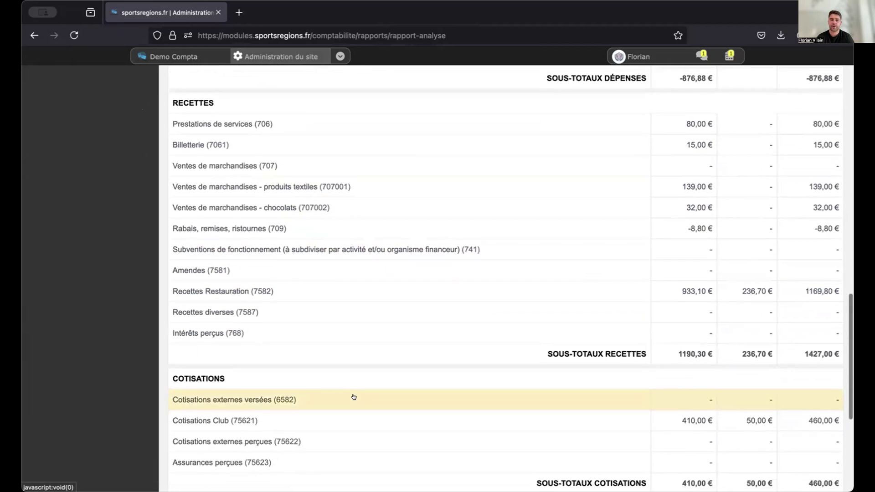
scroll(354, 397, "down", 7)
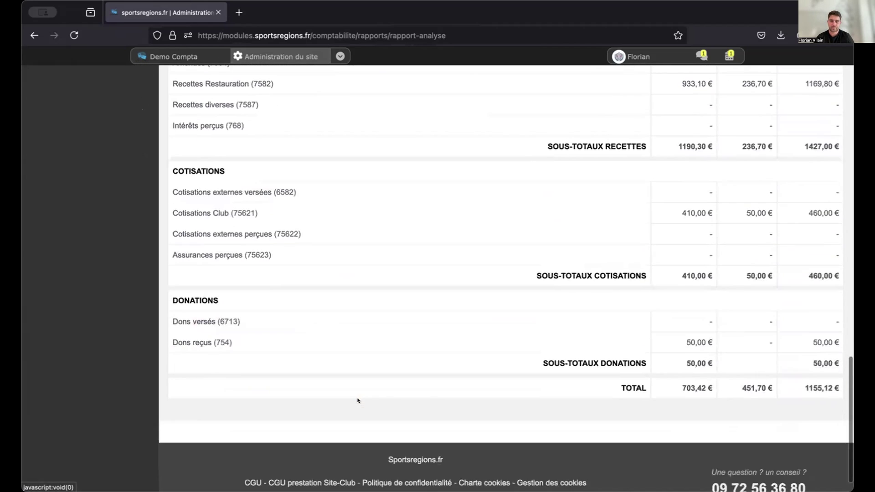
Compare the Réalisés, À venir and Total columns across the categories of the allocation report.
scroll(338, 398, "up", 20)
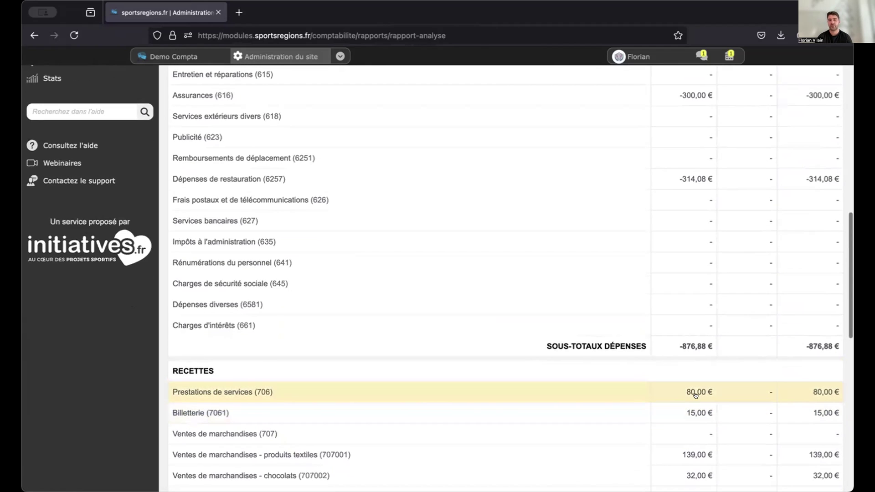
scroll(696, 395, "down", 3)
scroll(696, 395, "up", 11)
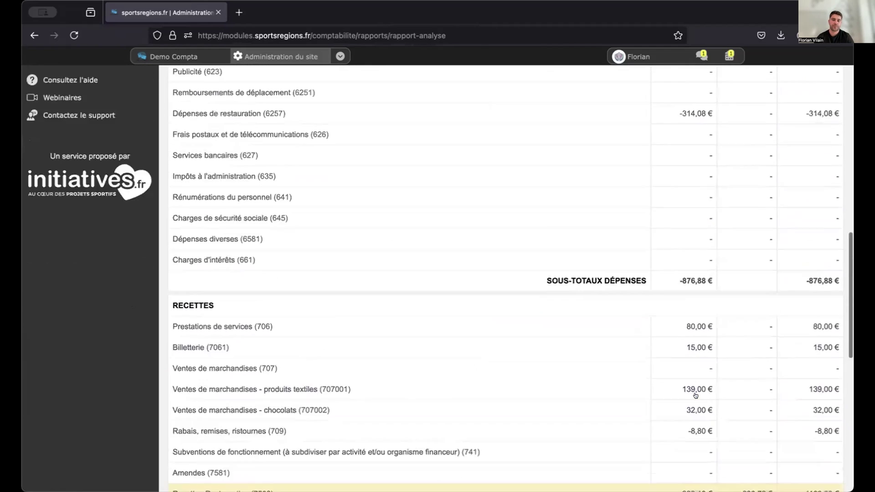
scroll(695, 395, "up", 2)
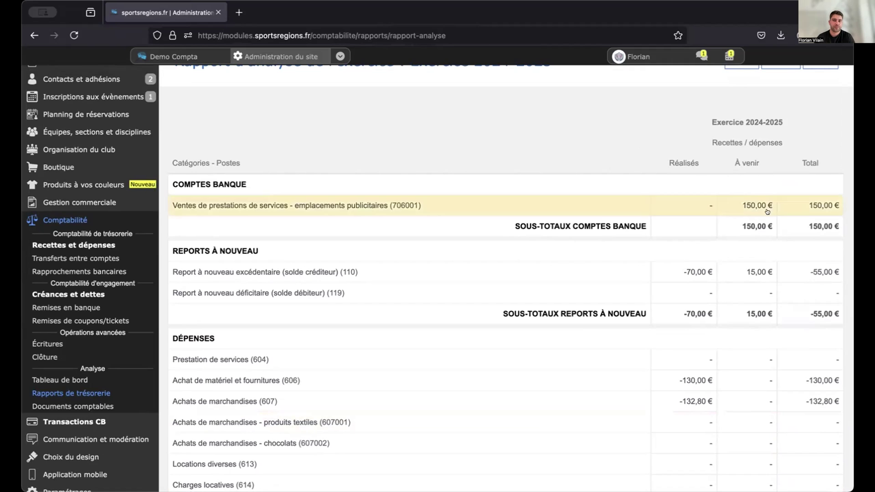
scroll(766, 228, "down", 5)
scroll(767, 228, "down", 15)
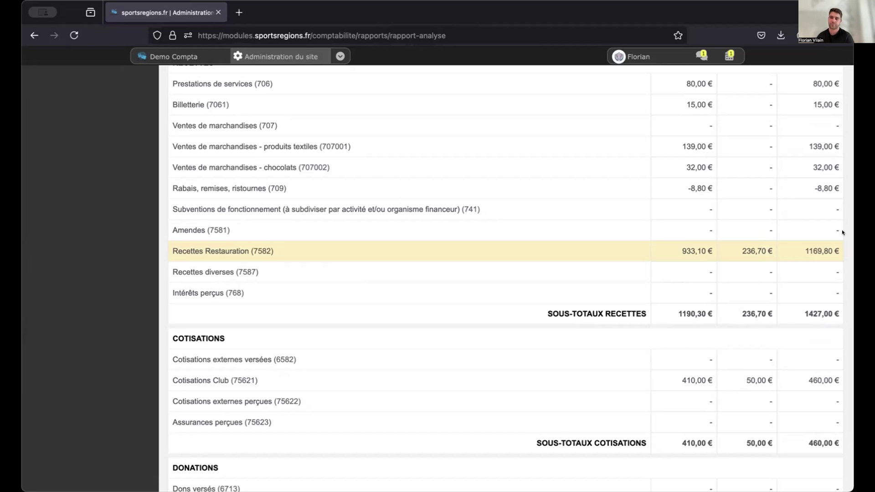
scroll(760, 283, "up", 9)
scroll(766, 371, "up", 10)
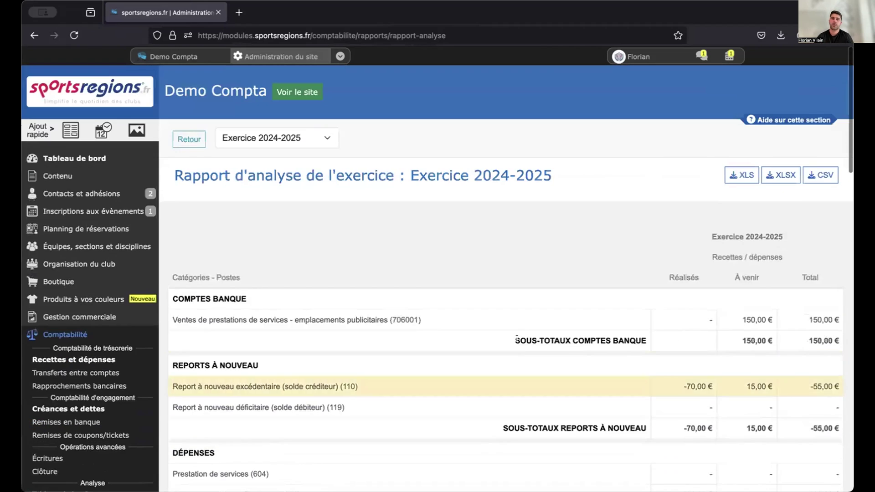
Return to Rapports de trésorerie and view the Solde par compte bancaire report for Exercice 2024-2025.
scroll(213, 402, "down", 2)
scroll(214, 402, "down", 2)
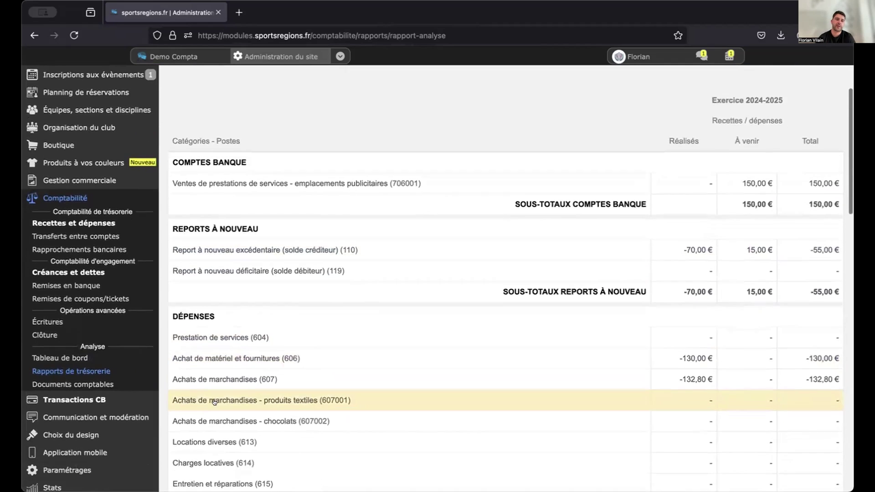
left_click(90, 359)
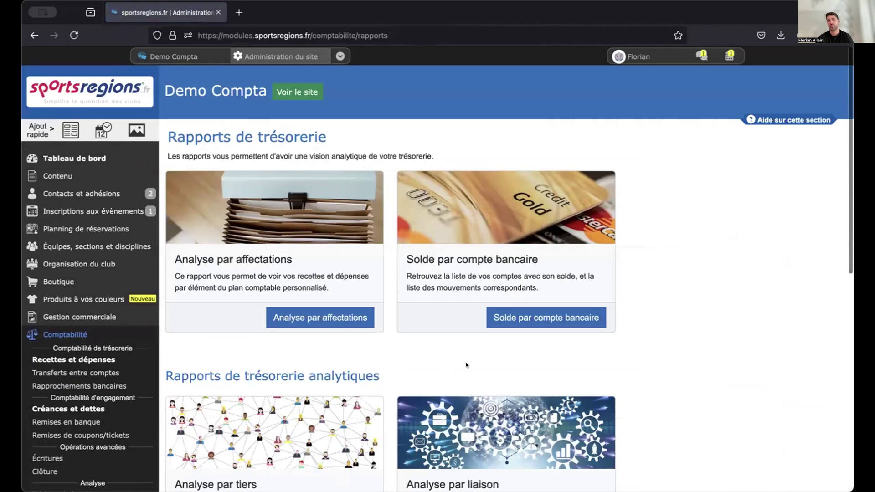
left_click(556, 316)
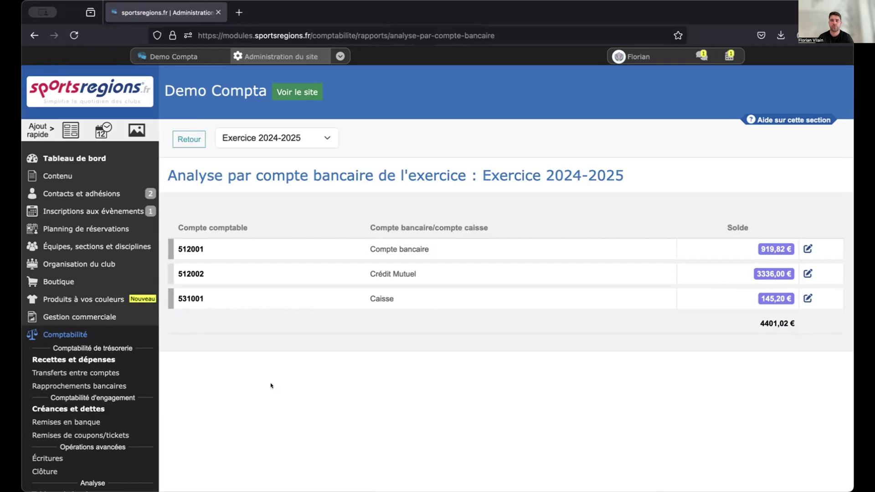
From Rapports de trésorerie, open Analyse par tiers and examine the supplier and contact income and expenses.
scroll(262, 389, "down", 3)
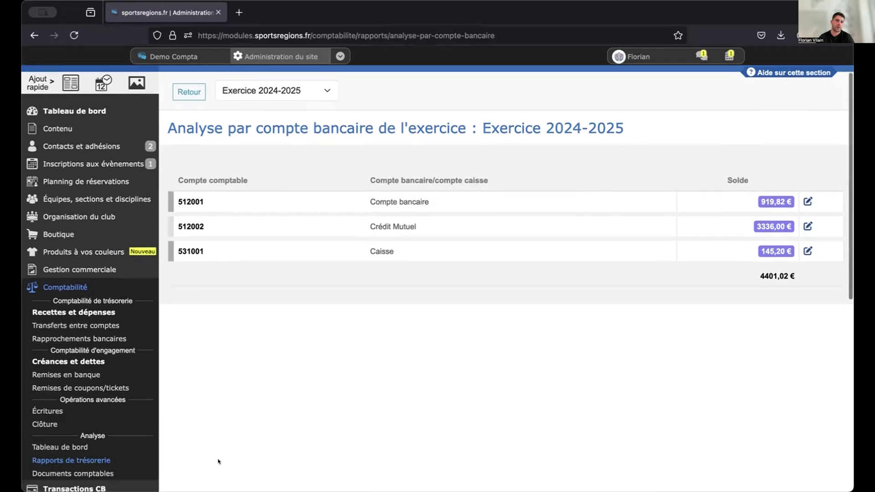
left_click(116, 455)
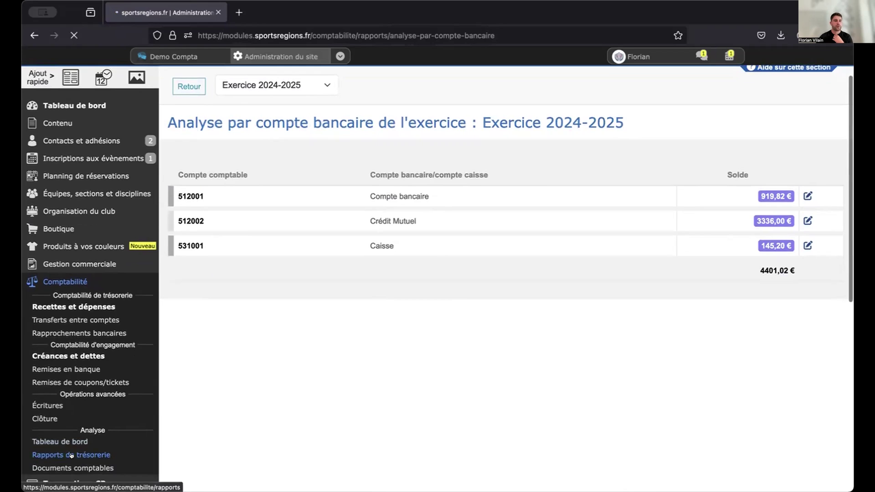
scroll(253, 454, "down", 5)
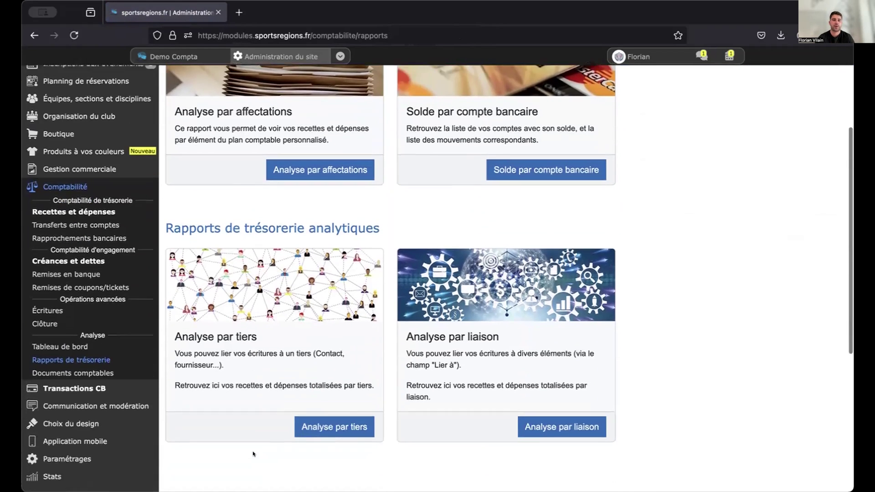
left_click(328, 410)
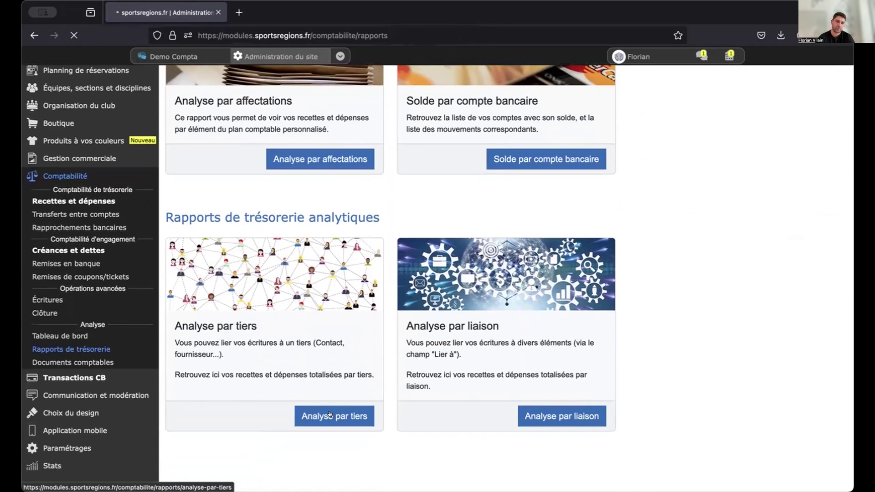
scroll(358, 430, "down", 5)
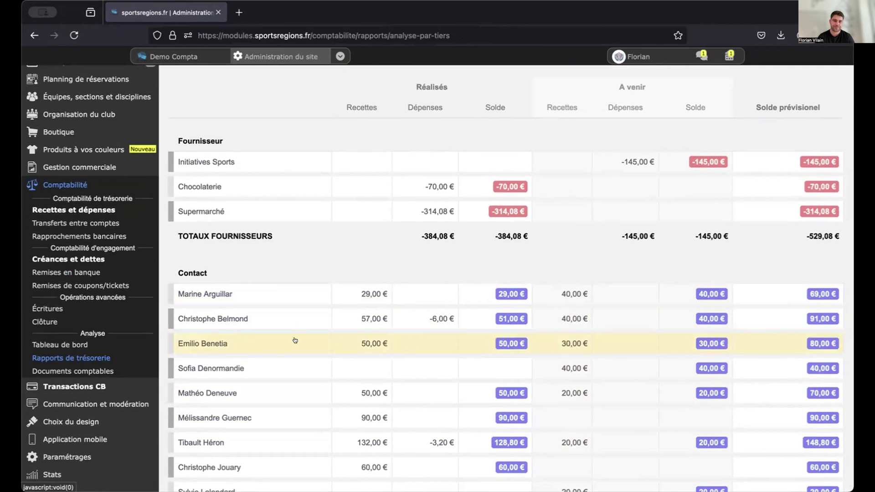
scroll(292, 355, "down", 1)
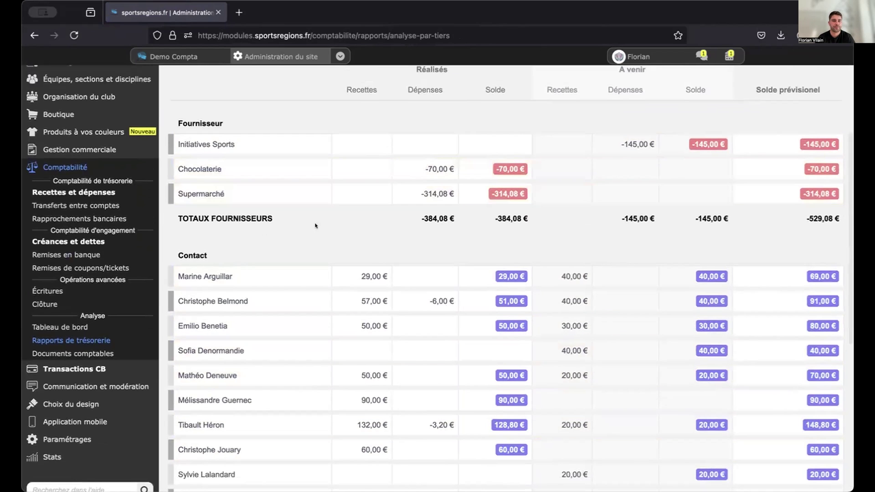
scroll(308, 225, "down", 1)
scroll(308, 225, "up", 2)
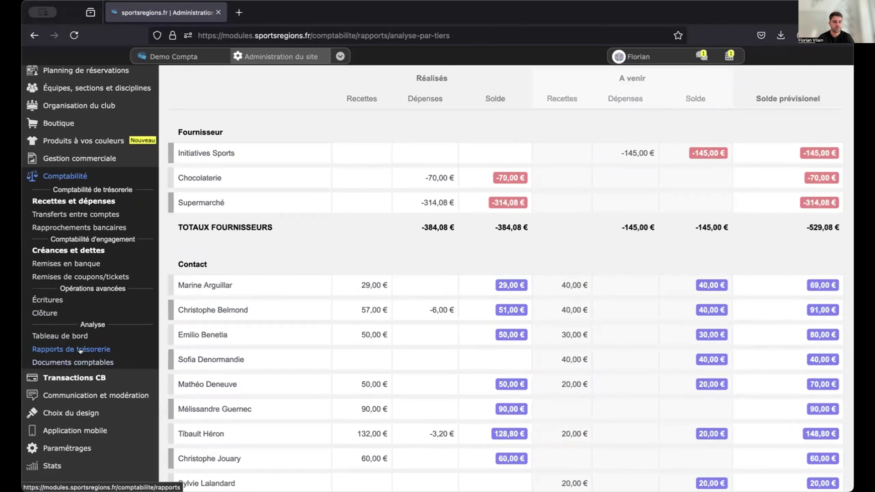
From Rapports de trésorerie, open Analyse par liaison and examine the amounts by member, product and order.
scroll(79, 353, "down", 1)
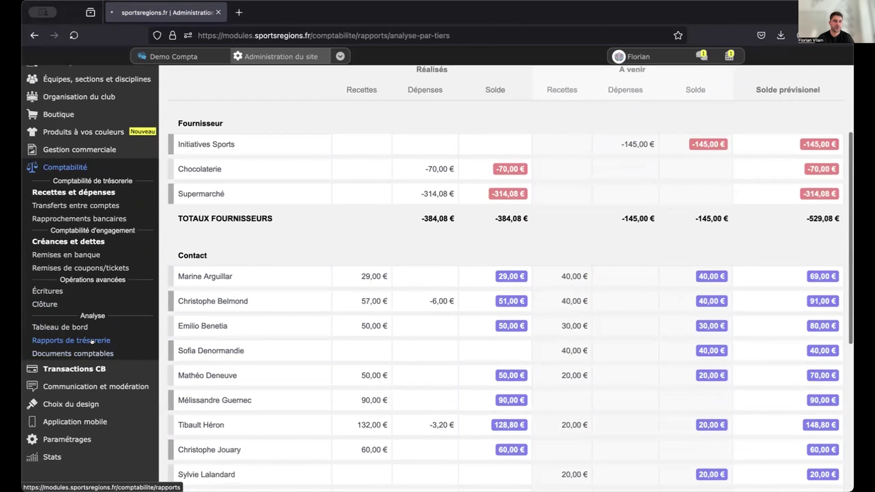
left_click(91, 340)
scroll(502, 358, "down", 3)
scroll(501, 362, "down", 2)
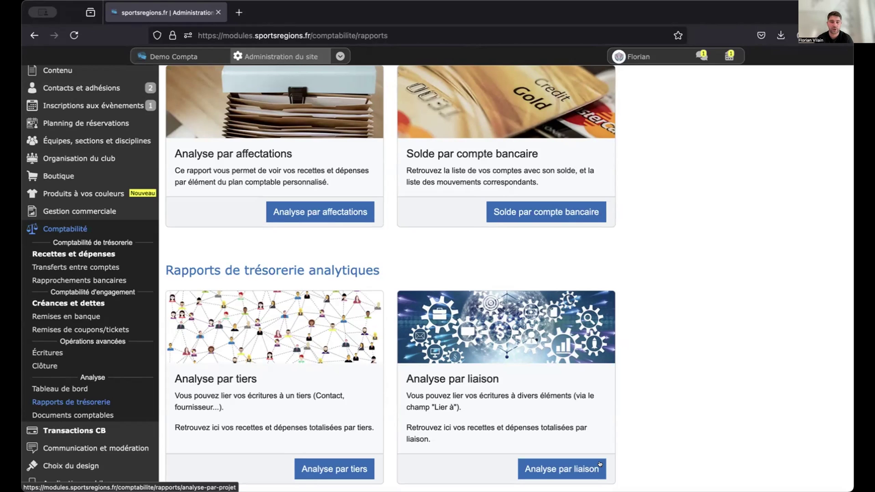
left_click(600, 464)
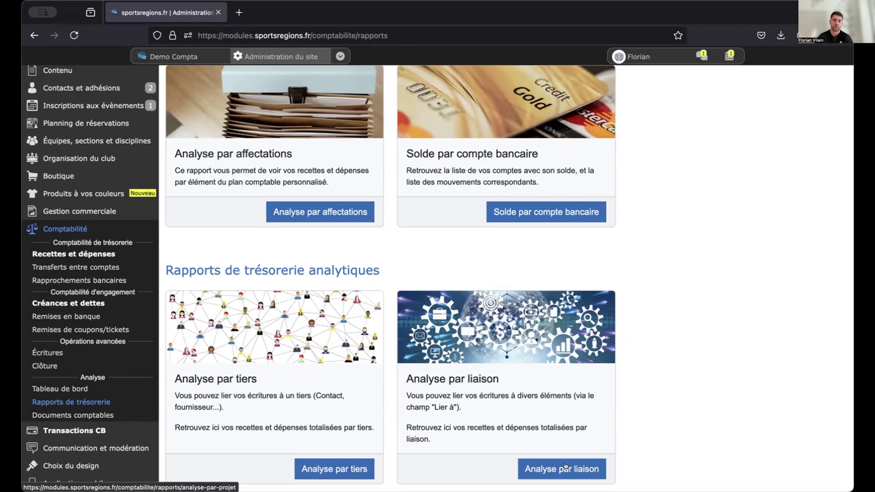
scroll(565, 419, "down", 6)
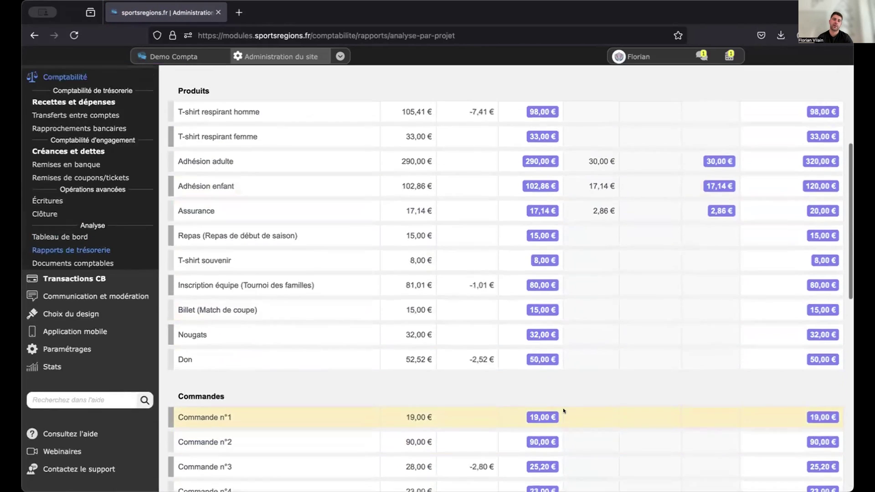
scroll(563, 409, "up", 3)
scroll(564, 410, "up", 1)
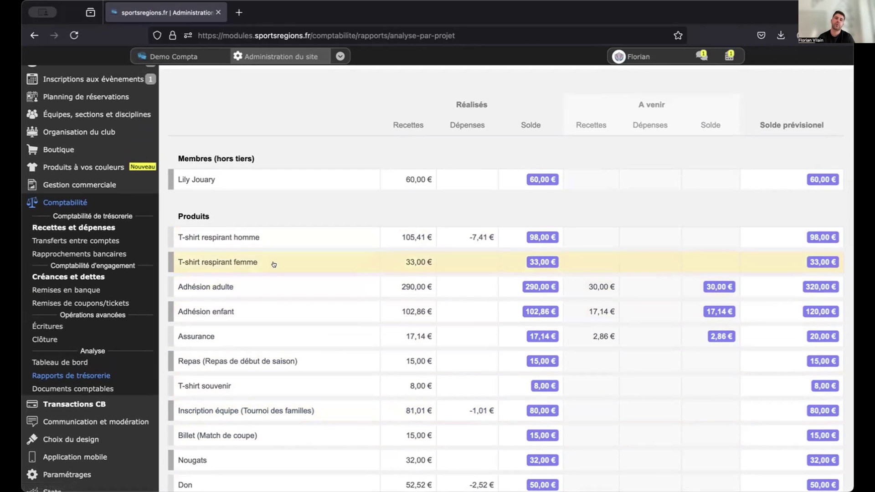
Examine the product, order and event lines of the Analyse par liaison report.
scroll(266, 316, "down", 2)
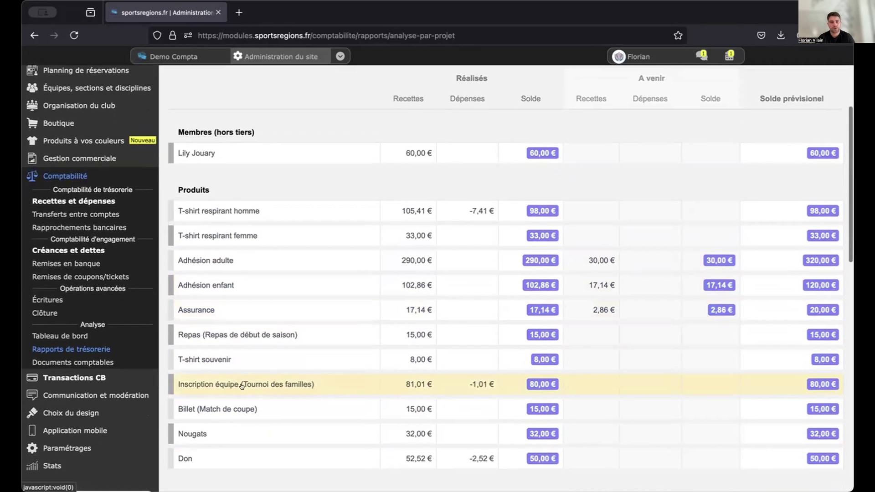
scroll(259, 379, "down", 3)
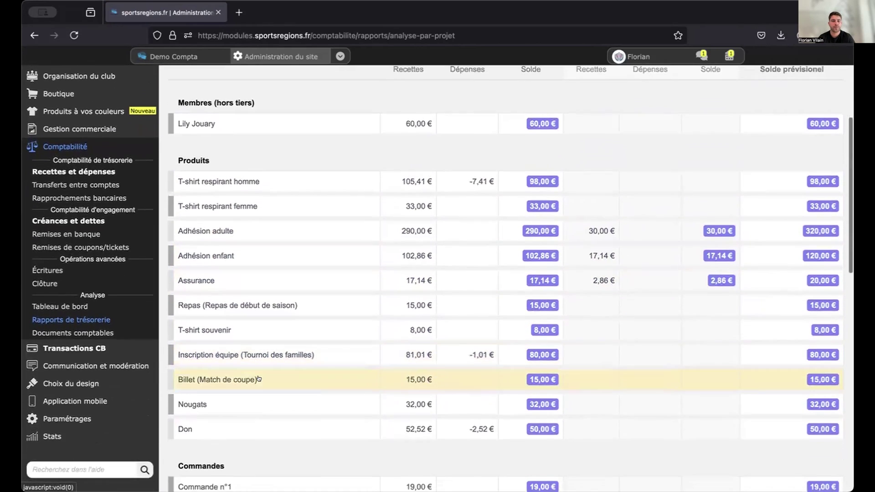
scroll(259, 379, "down", 7)
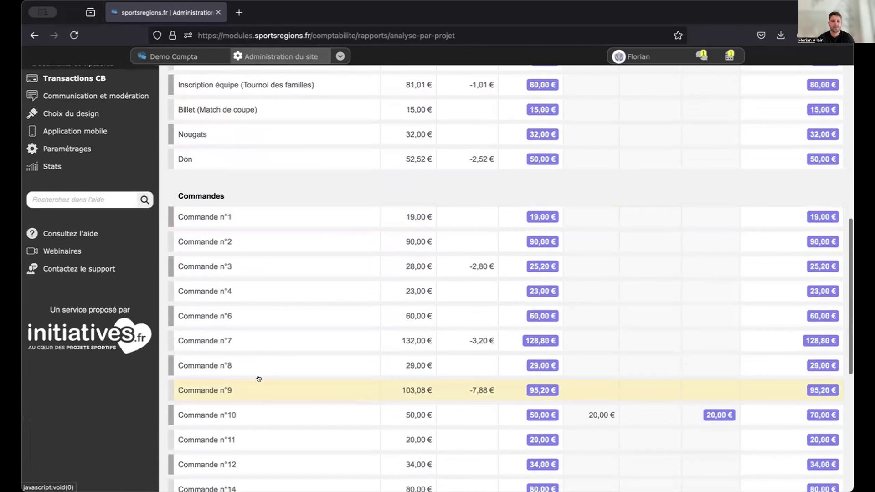
scroll(258, 379, "down", 1)
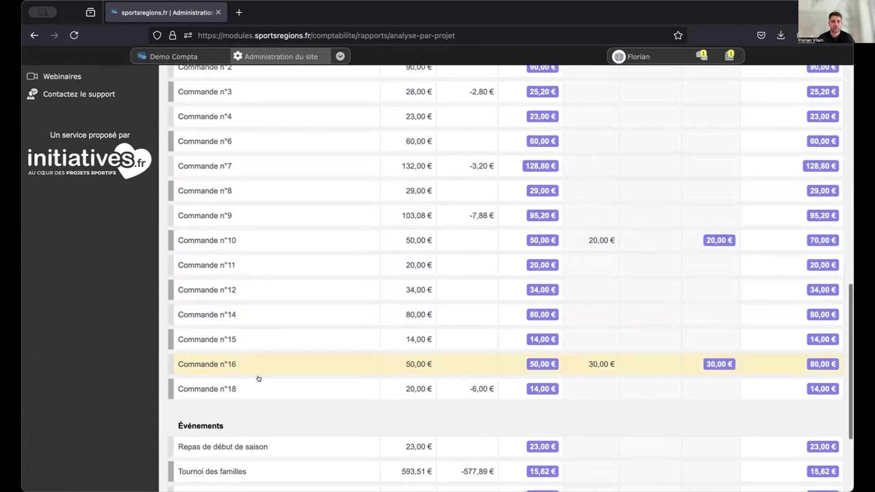
scroll(259, 379, "down", 1)
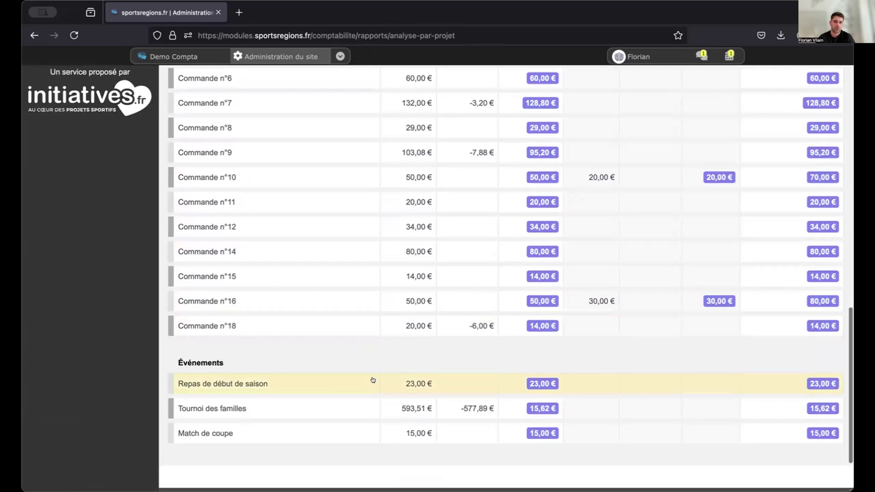
Open the analysis detail of the Tournoi des familles event and examine its income and expenses by account.
left_click(243, 409)
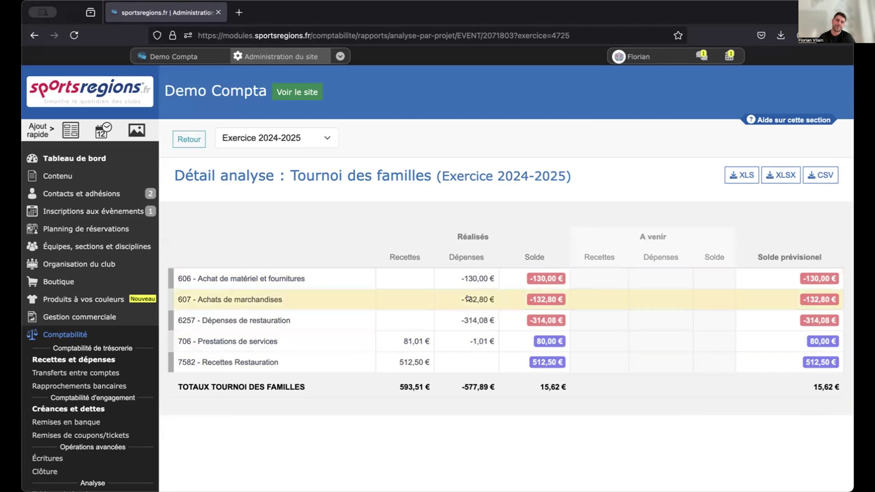
scroll(415, 215, "down", 2)
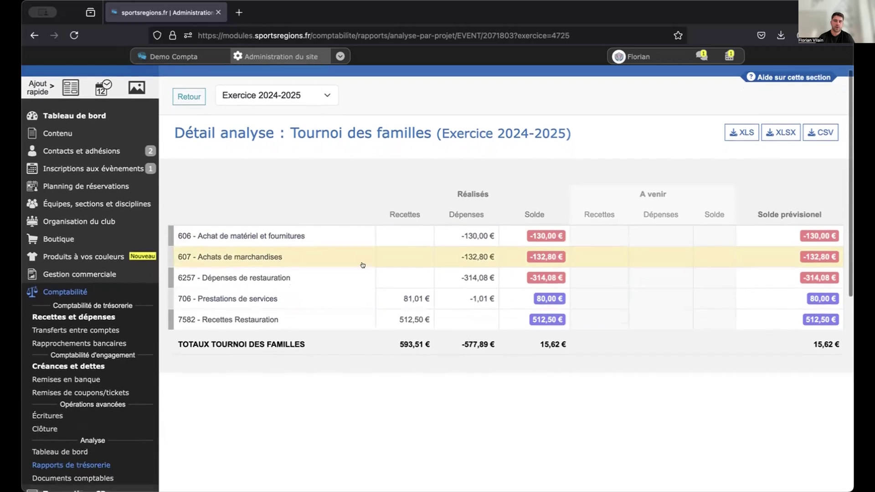
scroll(214, 401, "down", 3)
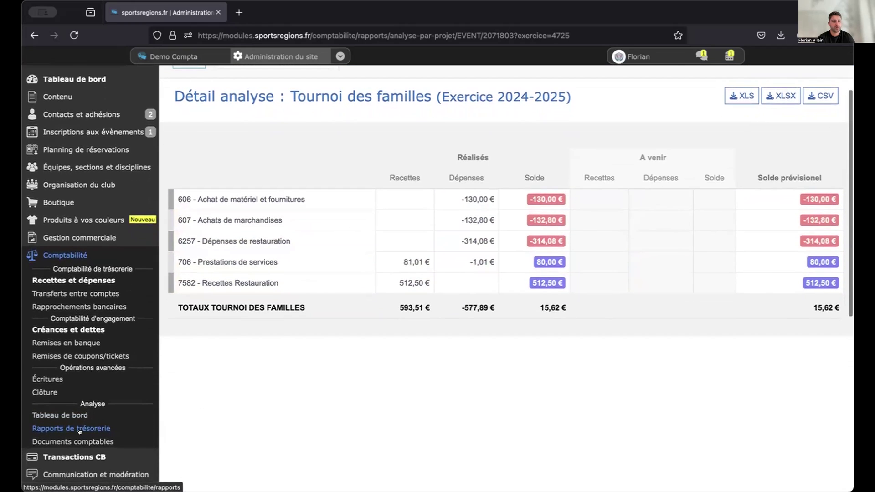
Open Documents comptables and look over the available entry listings and summary documents.
left_click(80, 440)
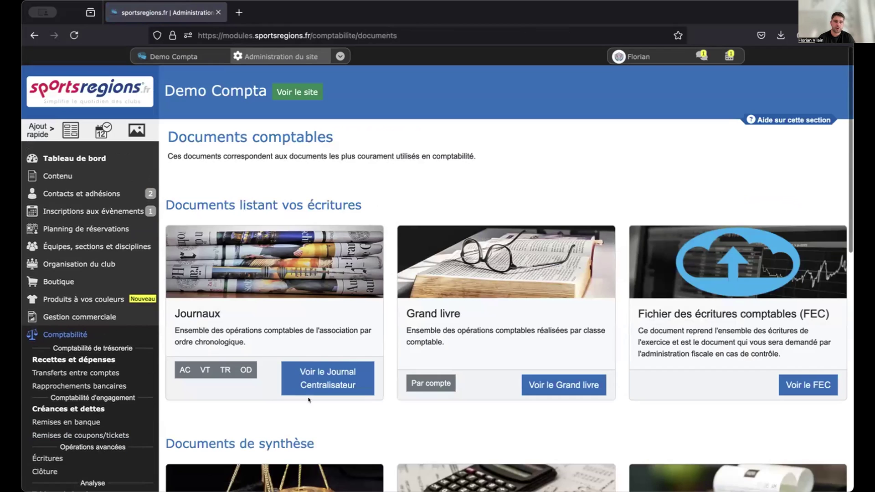
scroll(309, 400, "down", 2)
scroll(343, 412, "down", 5)
scroll(397, 375, "down", 1)
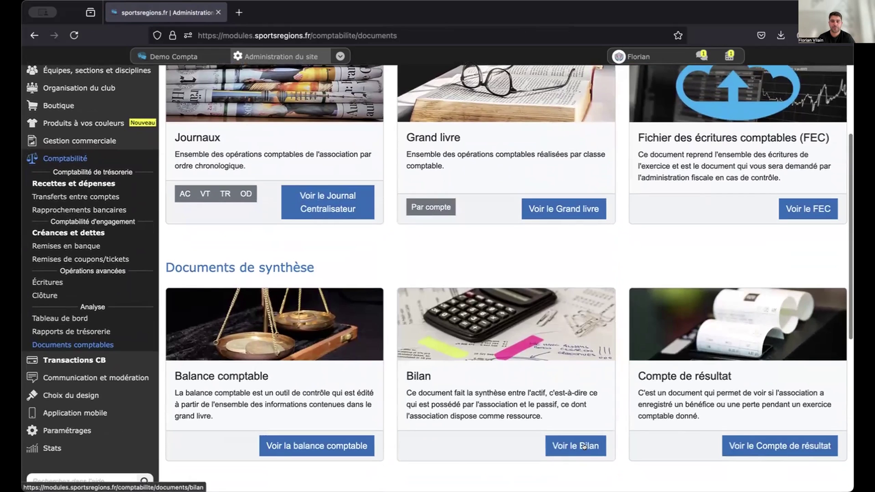
Open the Compte de résultat for Exercice 2024-2025 and examine its operating income, operating expenses and financial income.
left_click(734, 447)
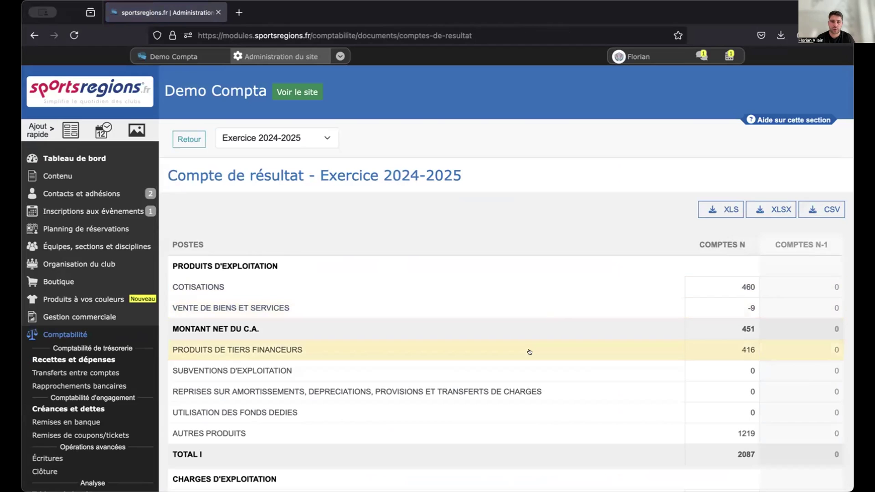
scroll(555, 362, "down", 1)
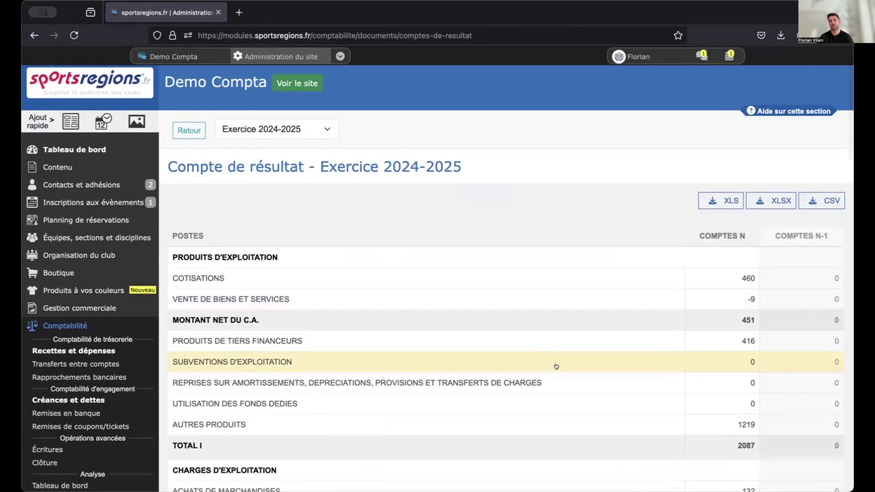
scroll(554, 361, "down", 5)
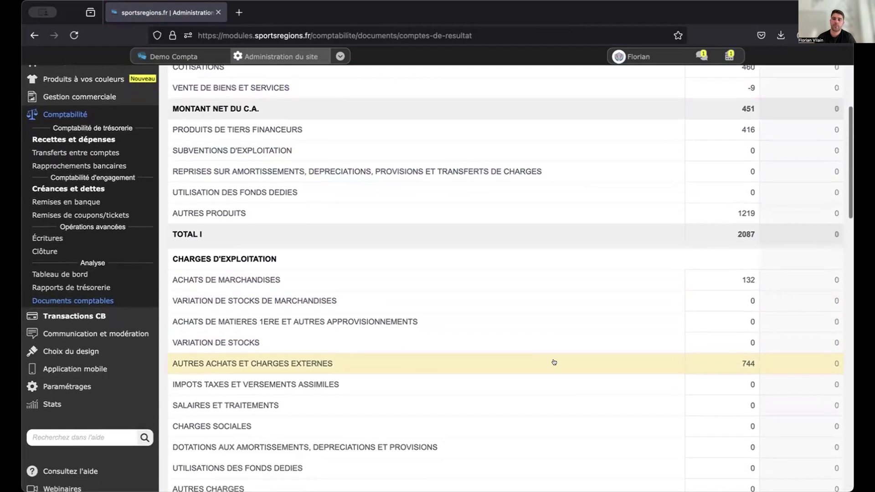
scroll(556, 362, "down", 1)
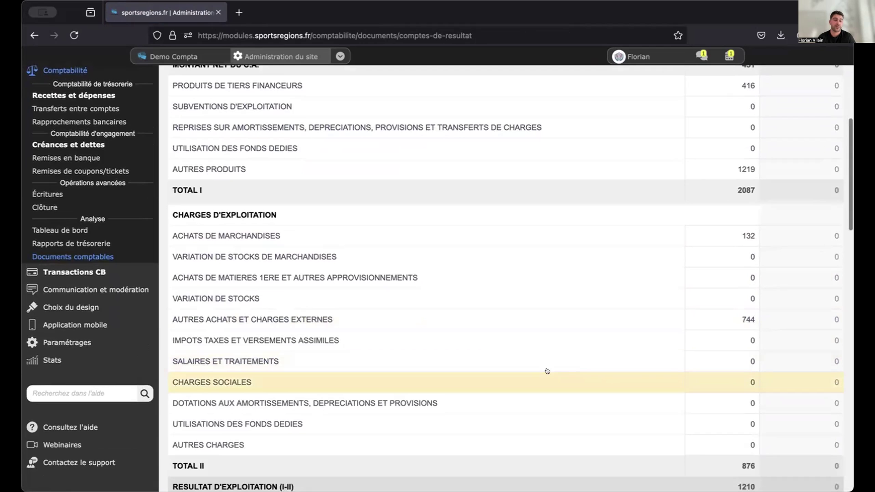
scroll(540, 371, "down", 3)
scroll(537, 371, "down", 4)
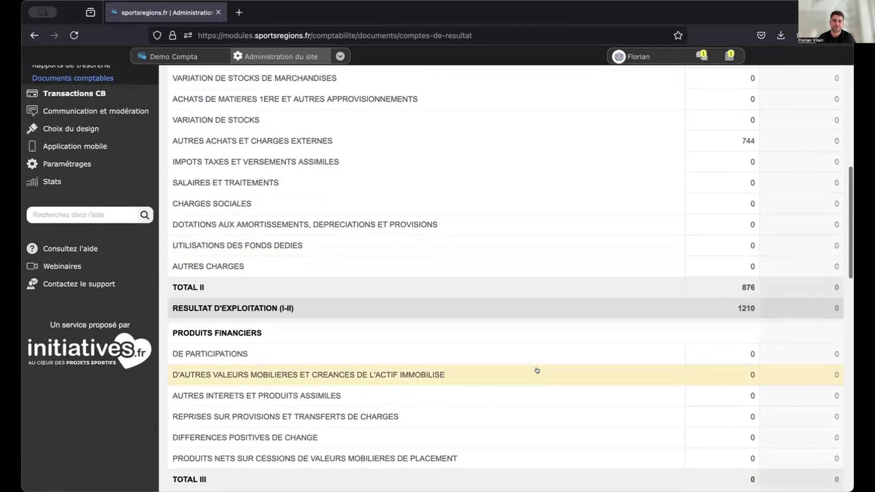
scroll(537, 370, "up", 7)
scroll(538, 371, "up", 6)
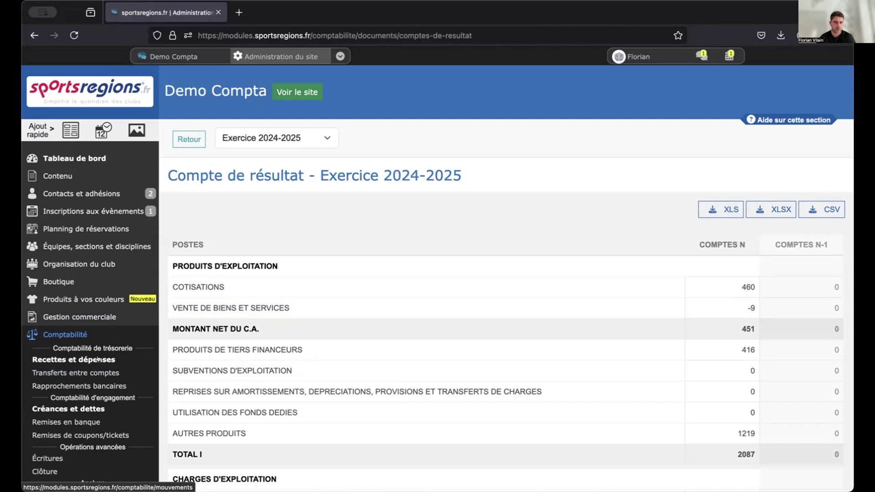
View Créances et dettes and start creating a direct expense from Recettes et dépenses.
left_click(72, 404)
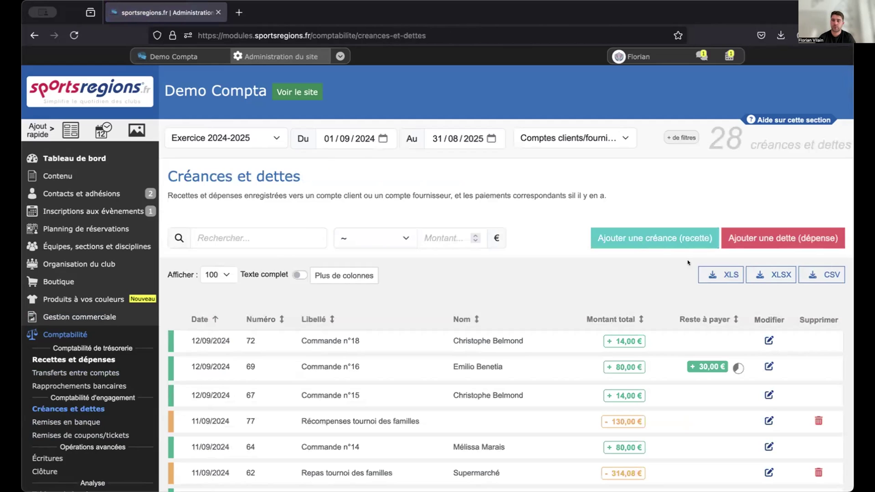
left_click(66, 360)
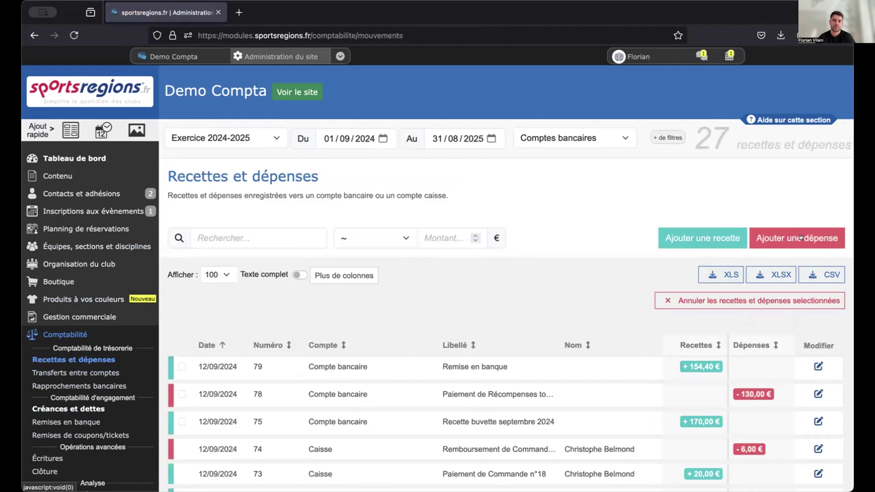
left_click(800, 236)
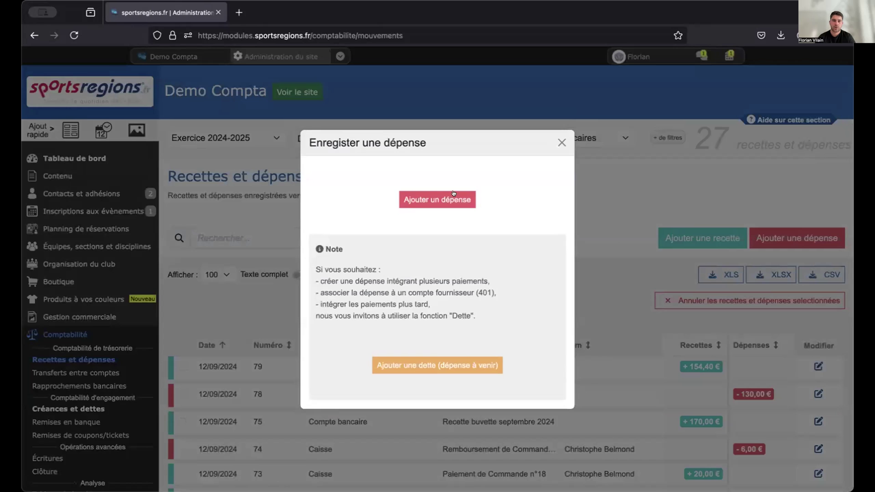
left_click(454, 193)
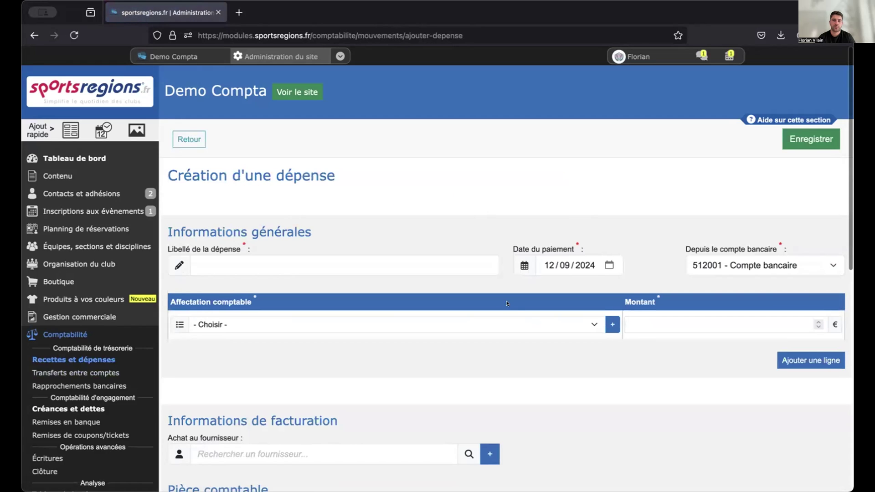
scroll(508, 386, "down", 2)
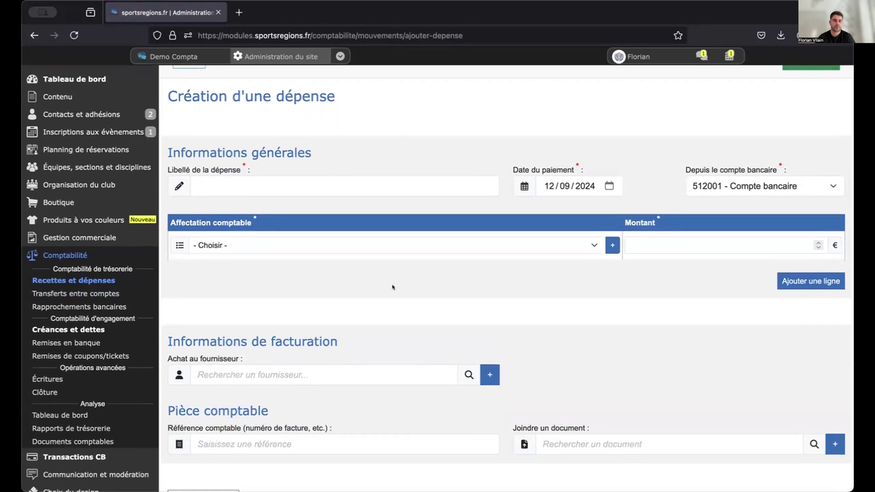
Label the expense Courses, allocate it to 607 - Achats de marchandises and set its amount to 80 €.
left_click(322, 184)
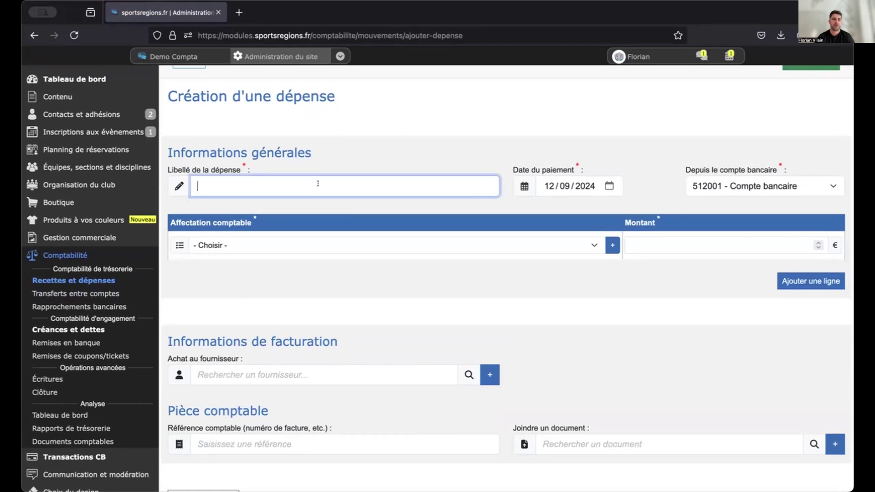
type("Courses")
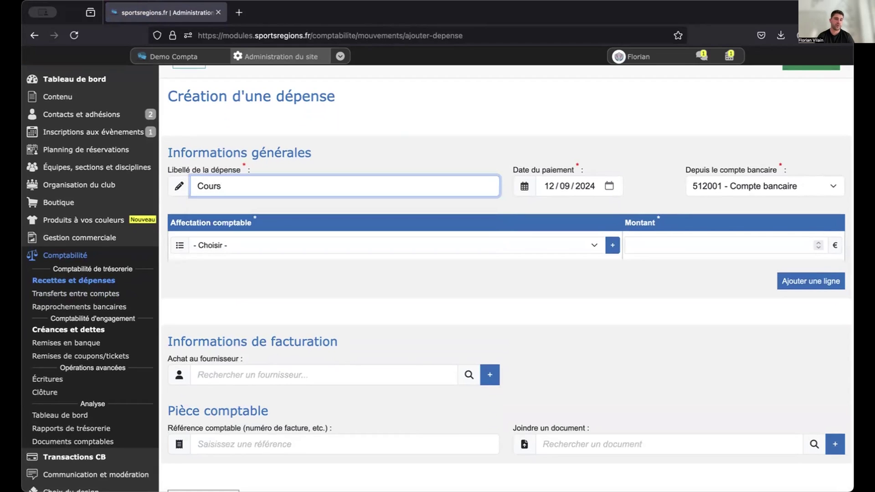
left_click(299, 246)
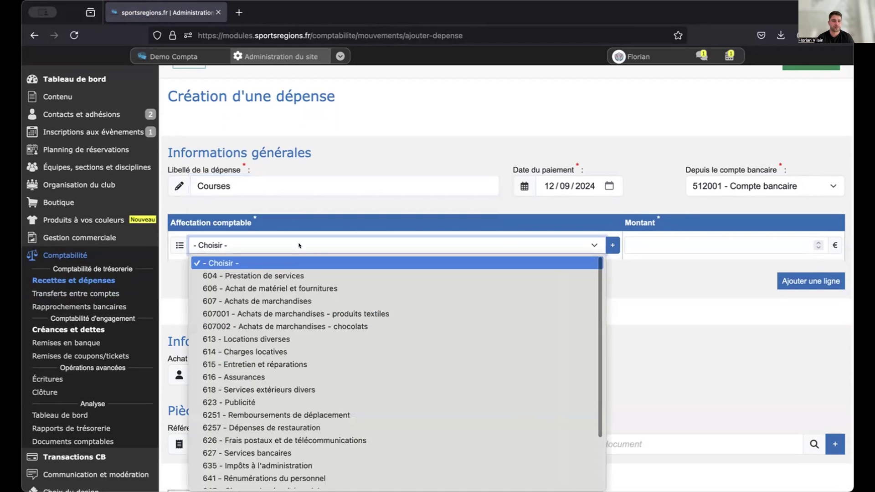
left_click(340, 302)
left_click(738, 238)
type("80")
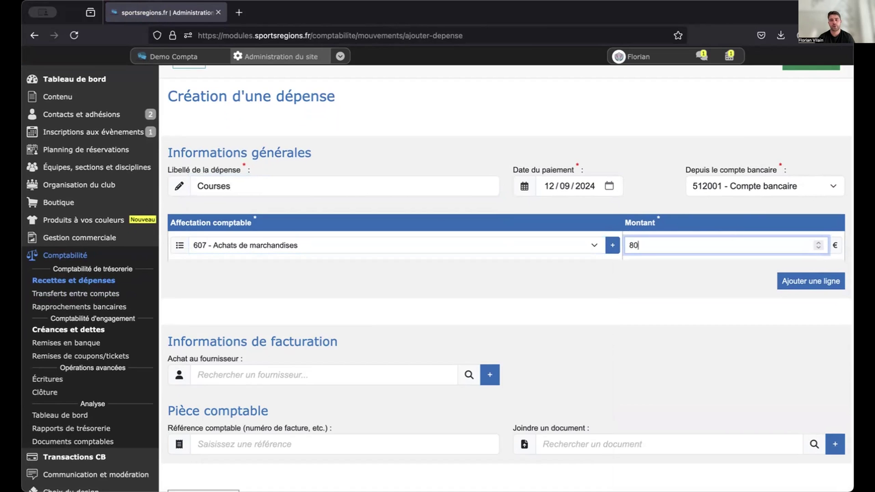
scroll(691, 312, "down", 2)
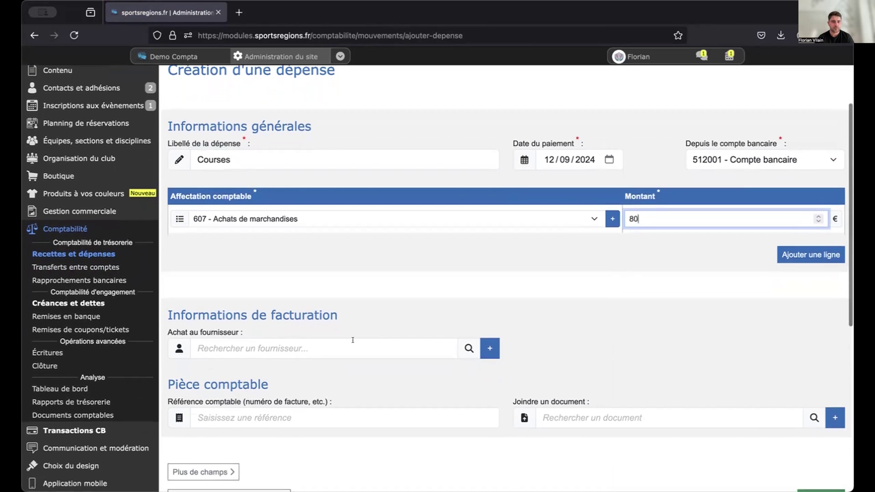
left_click(396, 342)
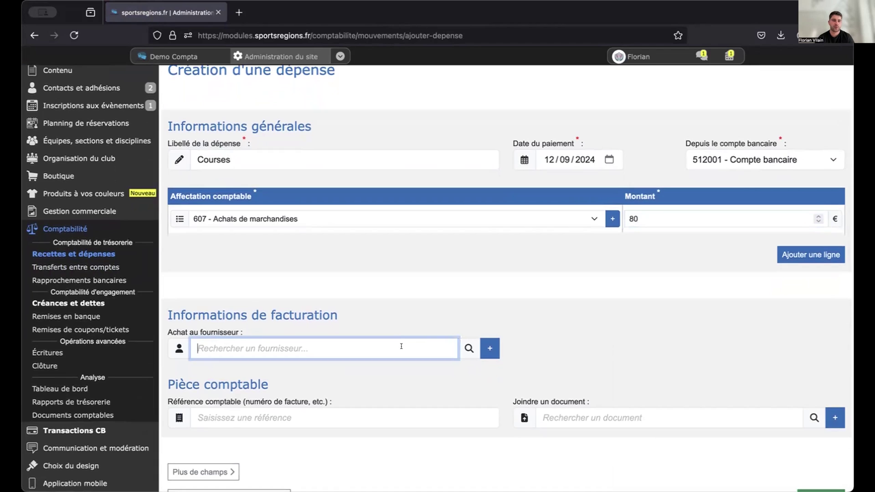
type("su")
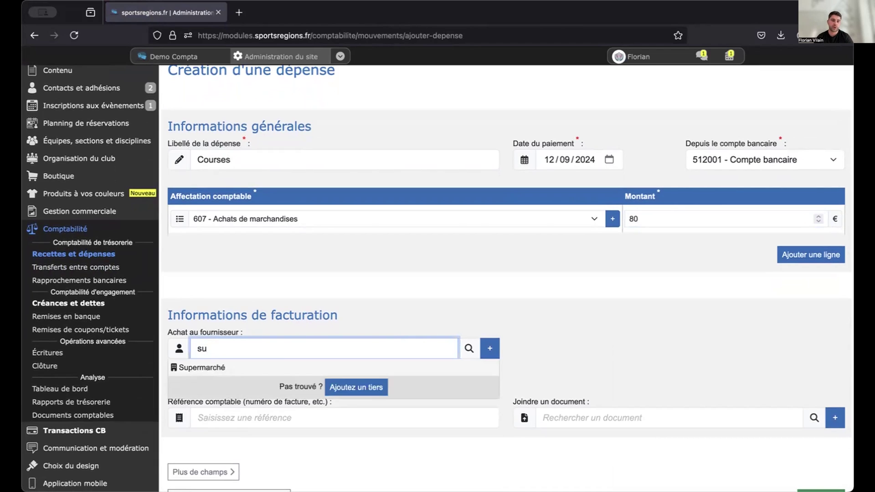
key("BackSpace")
key("BackSpace")
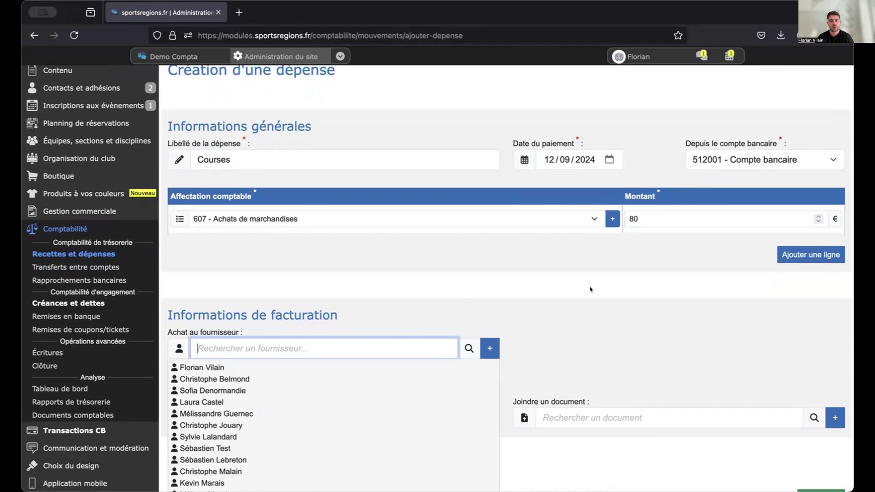
Create a new third party of type Fournisseur with the company name Supermarché A as the expense's supplier.
left_click(490, 349)
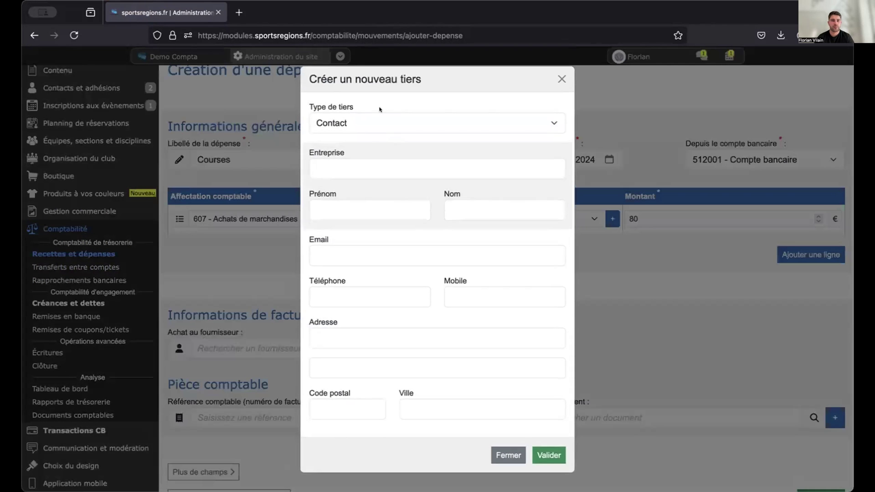
left_click(368, 126)
left_click(369, 134)
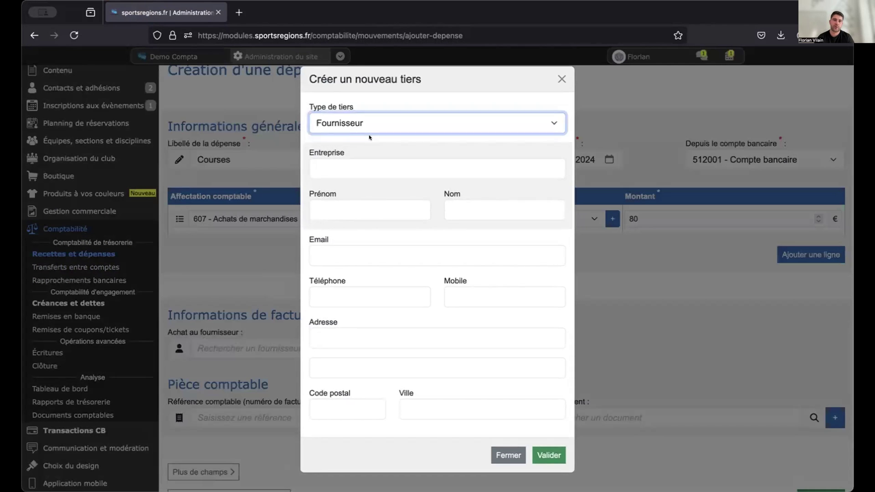
left_click(352, 165)
type("Supermarché ")
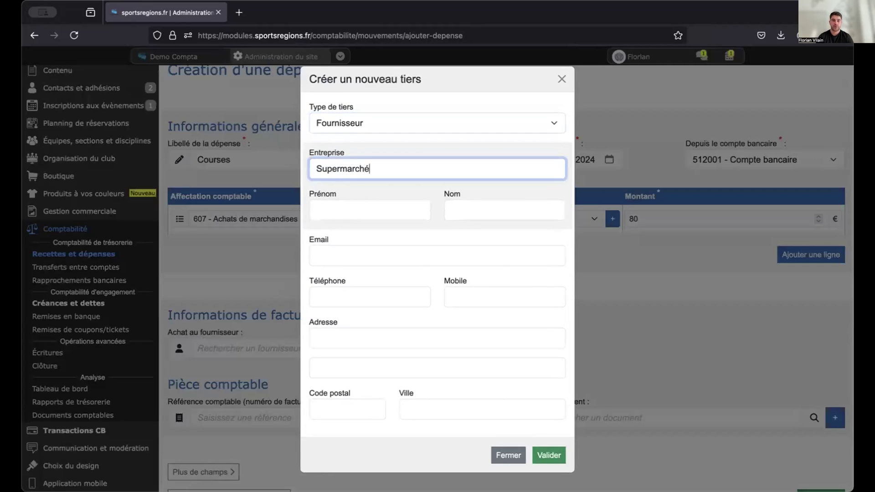
type("A")
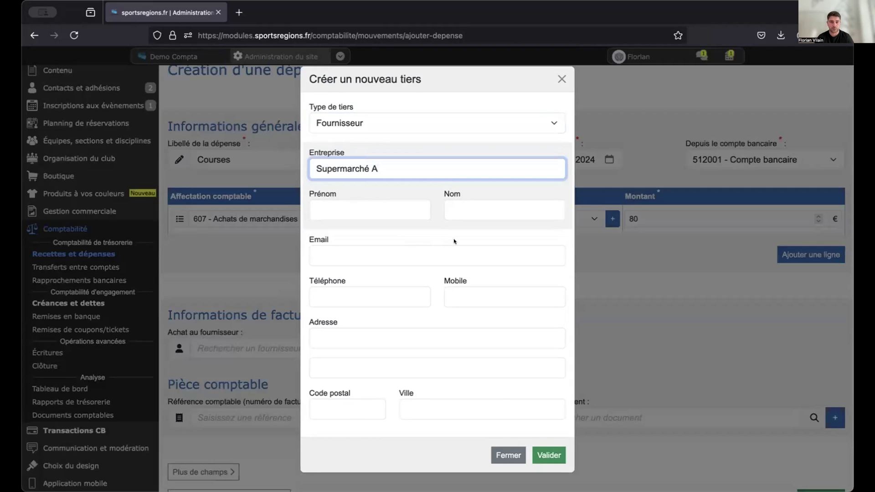
left_click(549, 456)
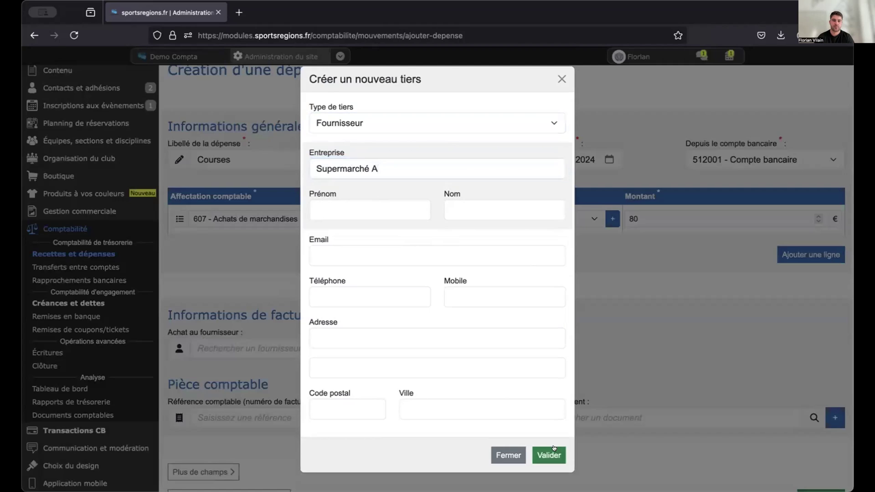
scroll(713, 289, "down", 5)
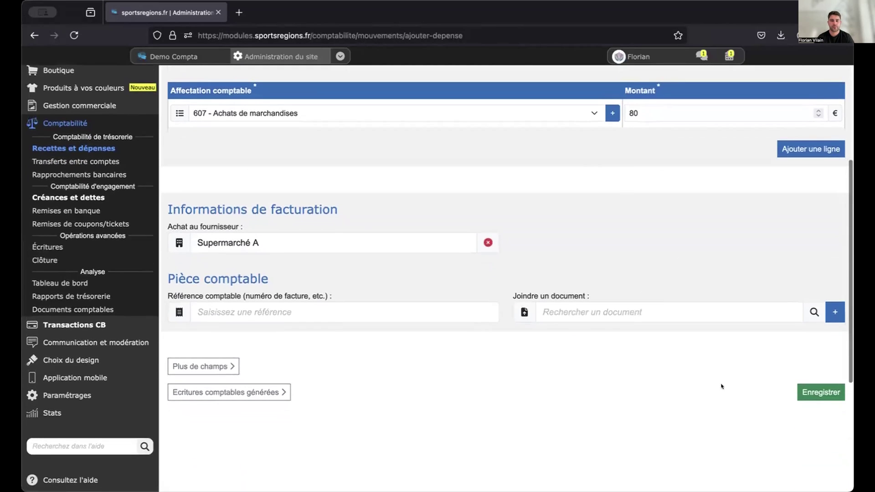
Show the expense's additional fields and link it to the Tournoi des familles (21/09/2024) event.
left_click(229, 367)
scroll(229, 365, "down", 5)
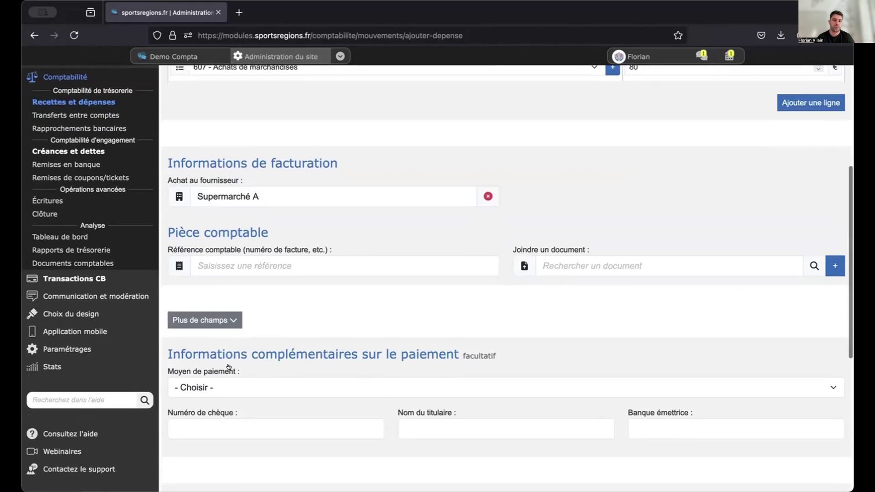
scroll(319, 397, "down", 1)
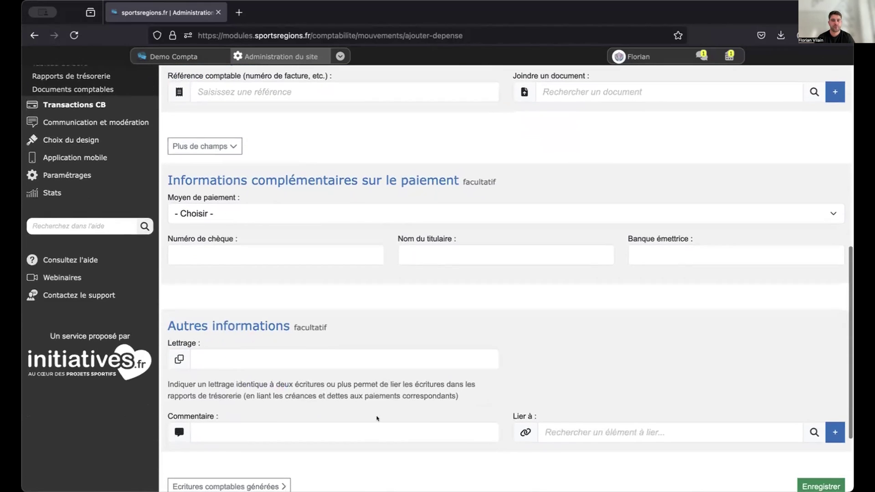
left_click(635, 428)
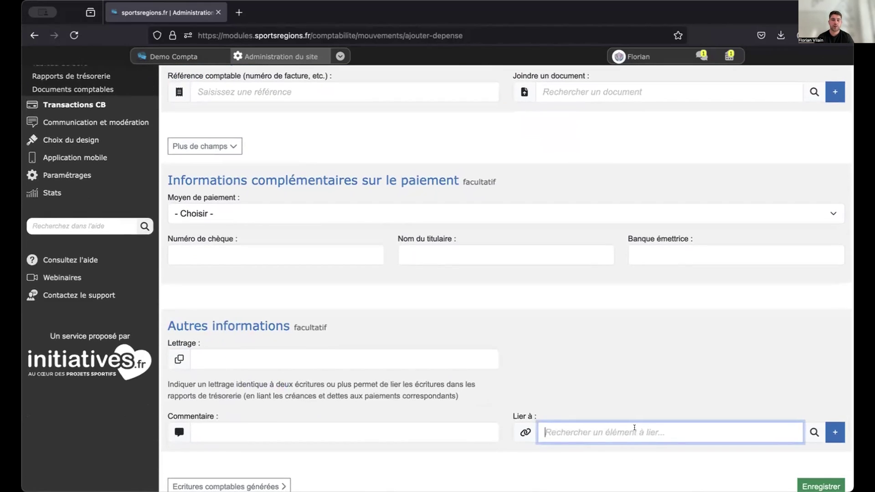
type("tour")
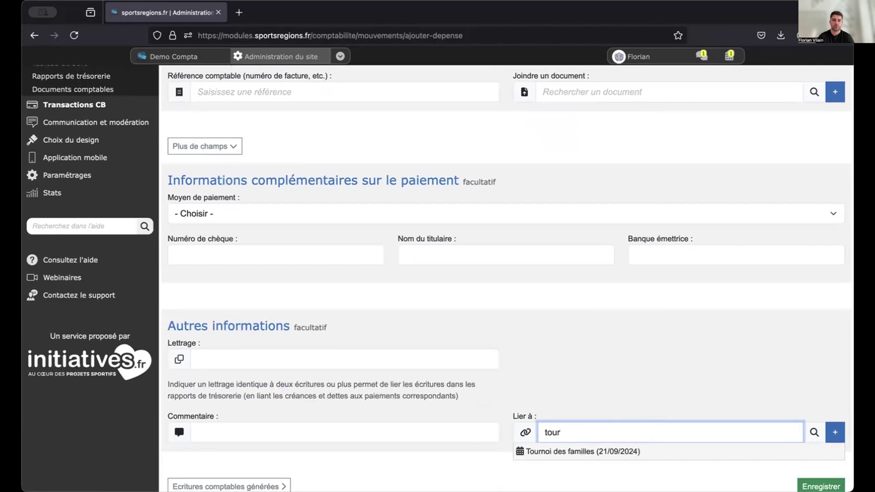
left_click(628, 456)
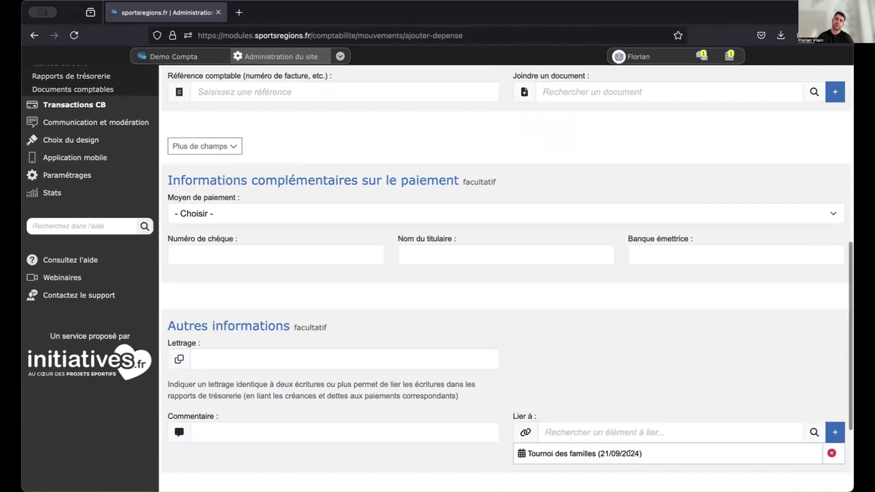
Review the completed Courses expense form and save the expense.
scroll(608, 419, "down", 2)
scroll(608, 420, "up", 7)
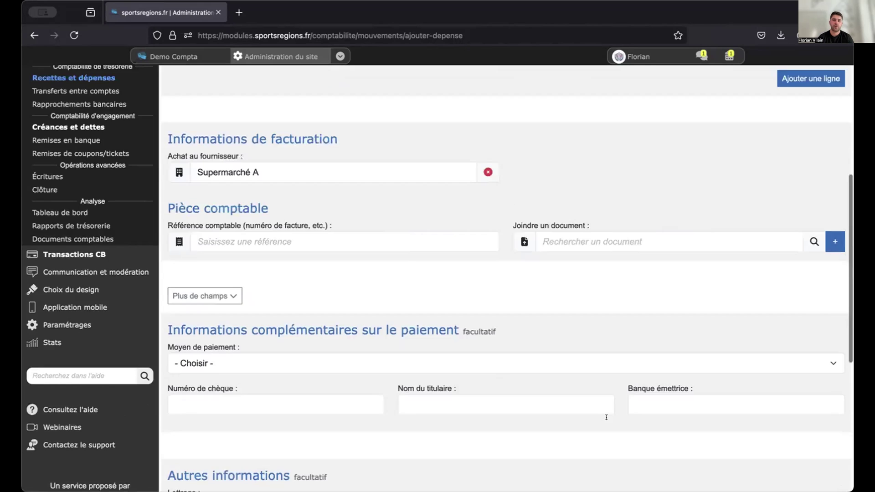
scroll(606, 418, "up", 2)
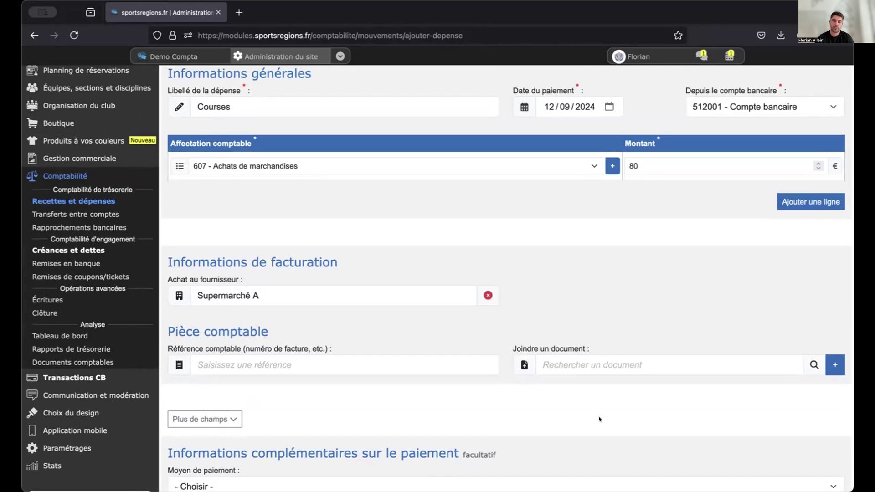
scroll(598, 417, "down", 1)
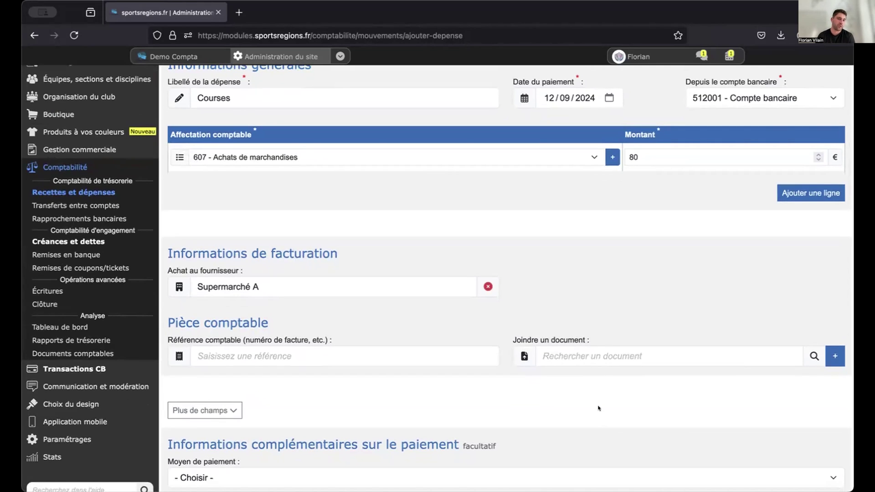
scroll(329, 313, "down", 3)
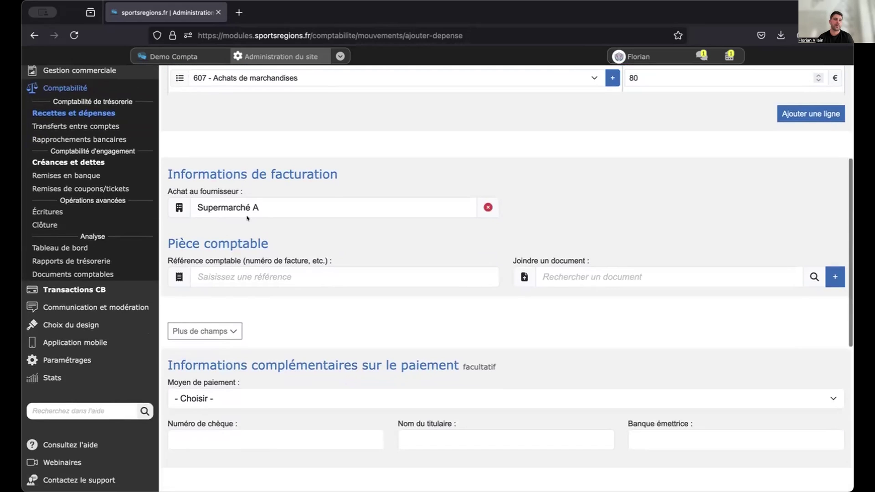
scroll(256, 208, "down", 6)
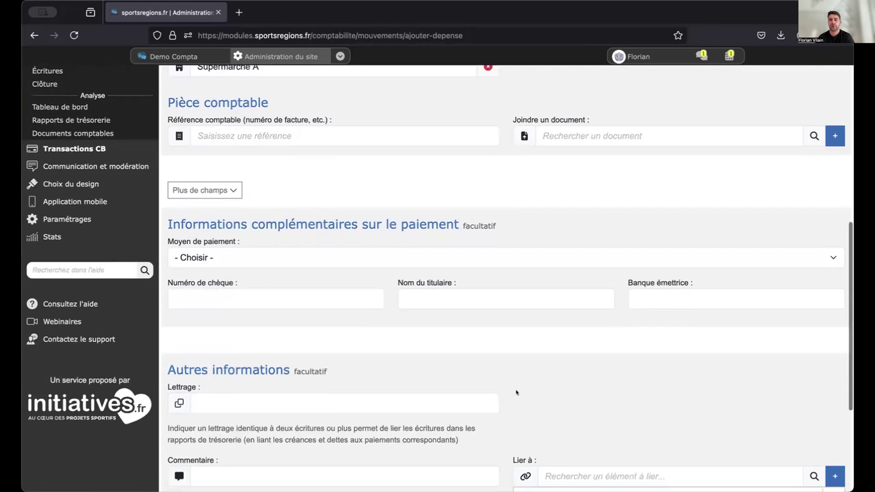
scroll(506, 278, "down", 3)
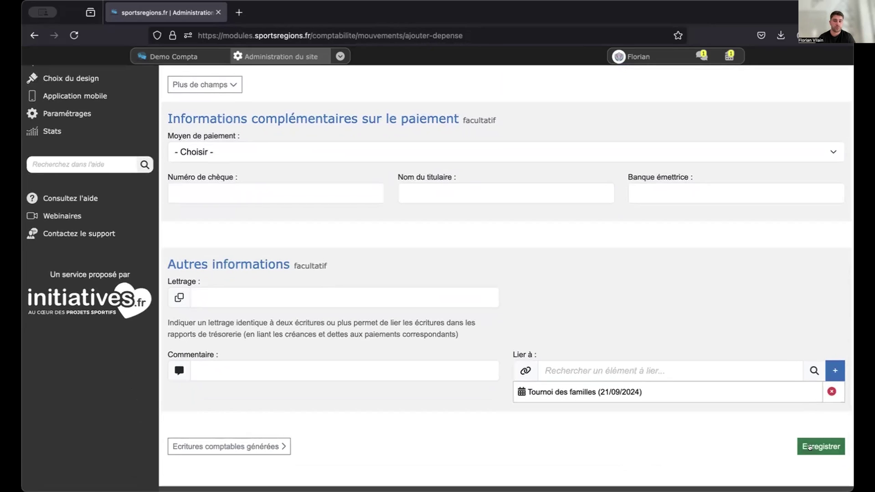
left_click(809, 448)
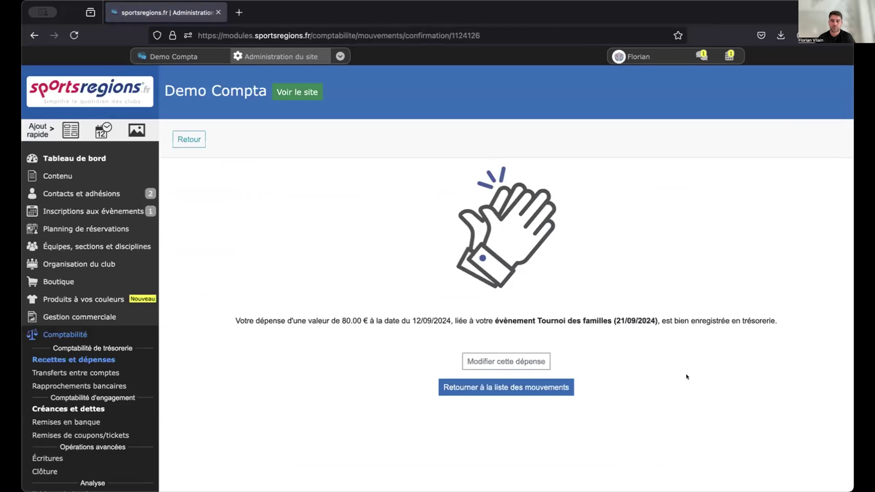
Open the Recettes et dépenses list and look over the latest recorded movements.
left_click(64, 354)
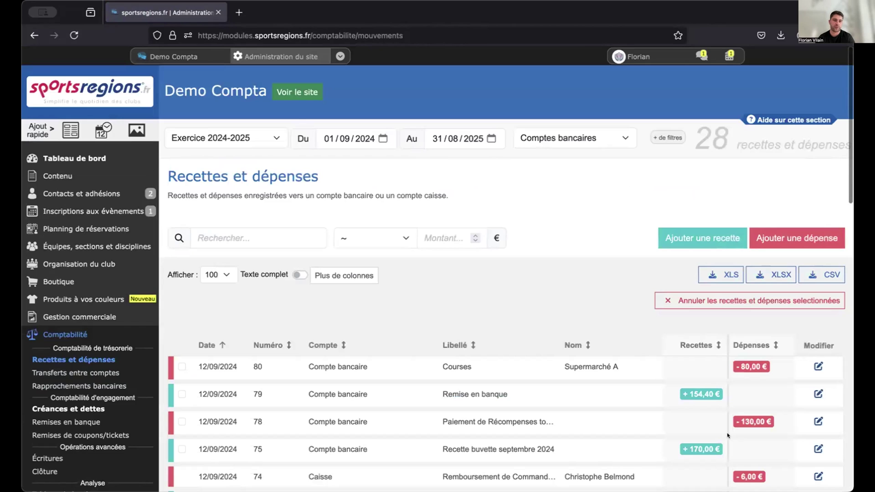
scroll(726, 433, "down", 1)
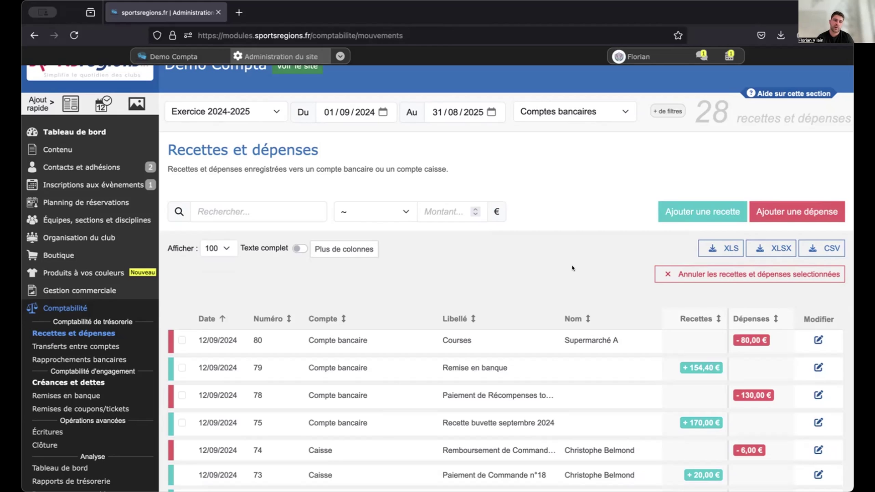
left_click(63, 333)
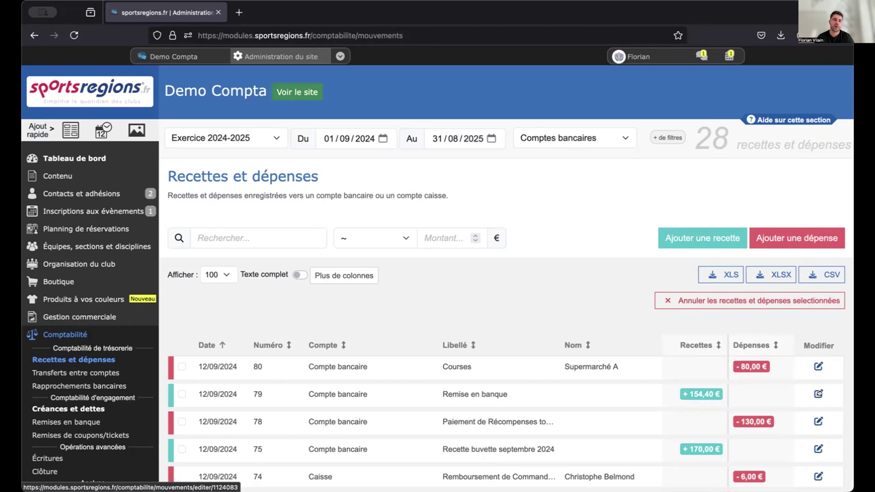
scroll(481, 401, "down", 3)
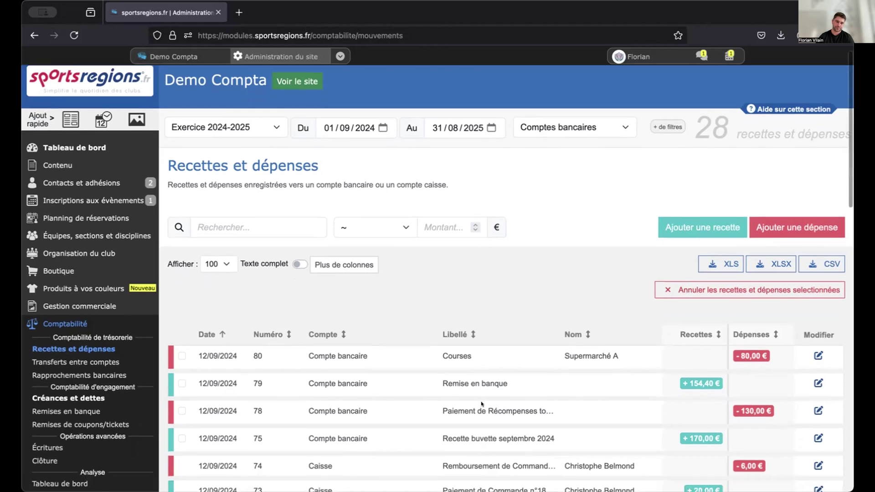
scroll(481, 399, "down", 1)
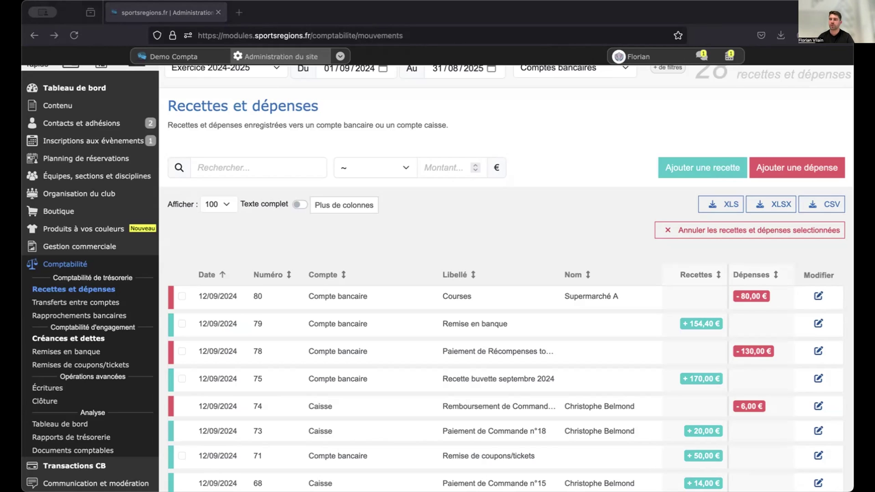
left_click(369, 242)
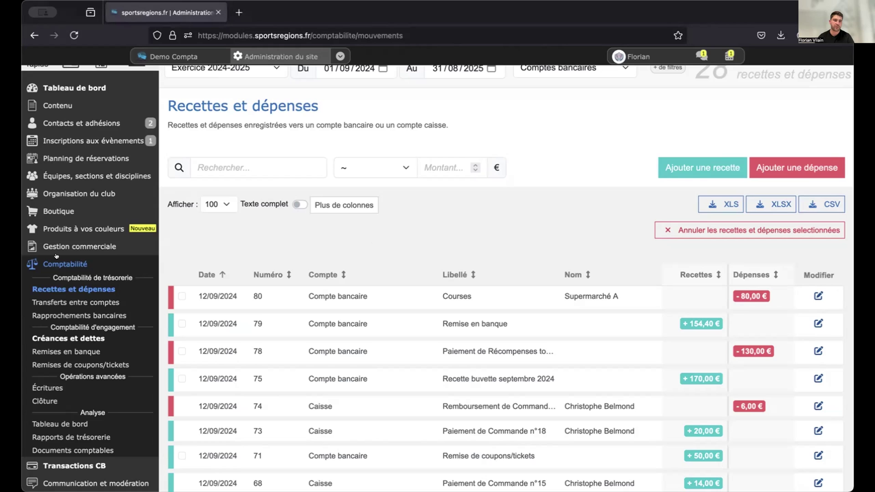
Open Commandes et paiements under Gestion commerciale and look over the list of all orders.
scroll(56, 256, "up", 3)
mouse_move(58, 314)
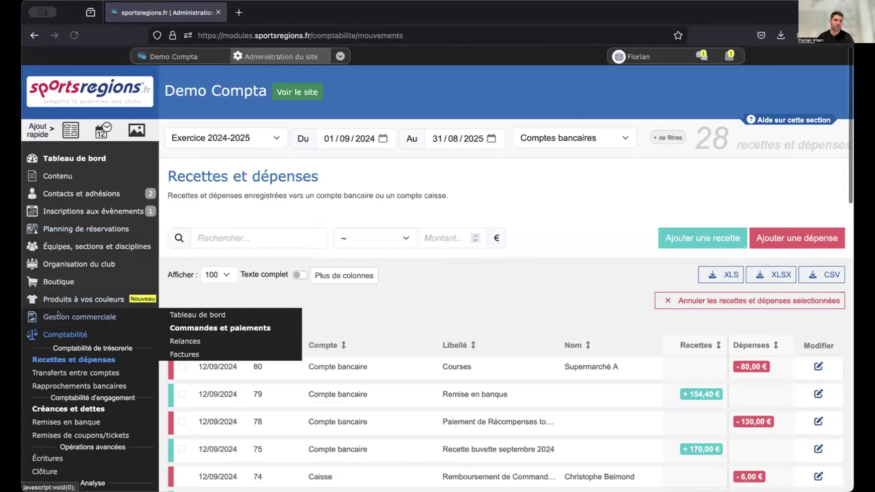
left_click(191, 326)
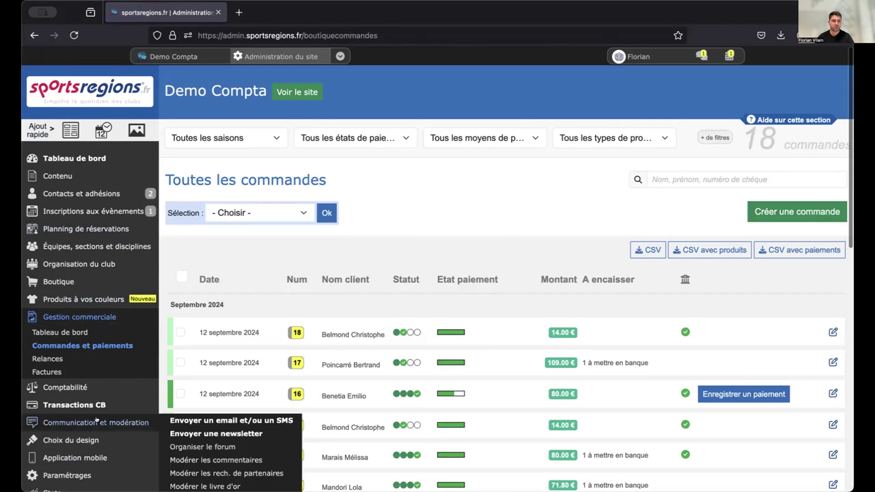
scroll(98, 420, "down", 1)
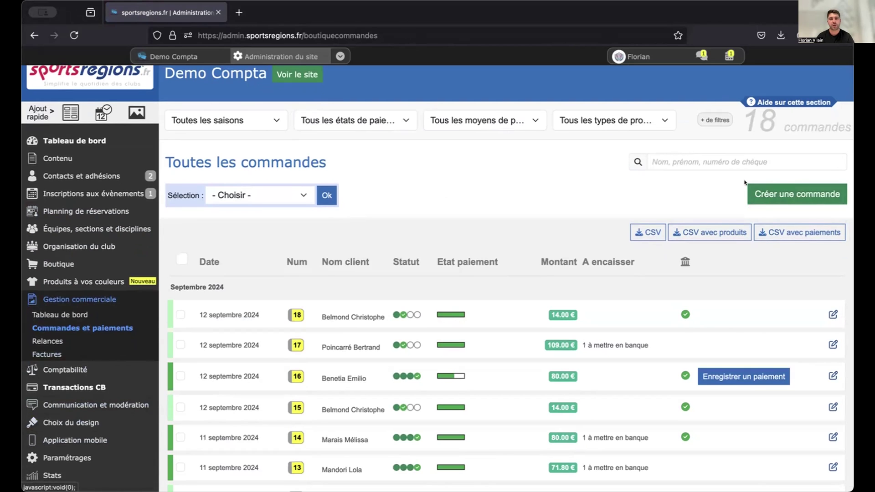
scroll(456, 256, "down", 3)
Open the Analyse par affectations treasury report and examine its expense, income and membership fee accounts.
mouse_move(89, 401)
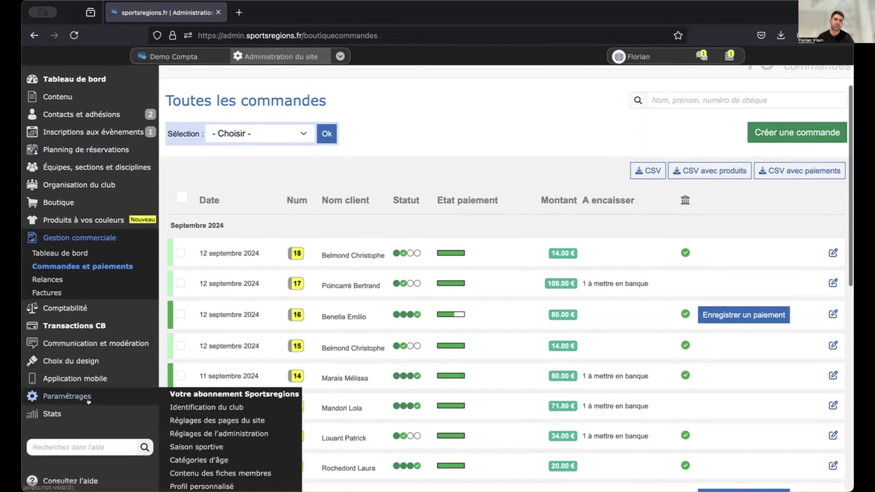
mouse_move(91, 312)
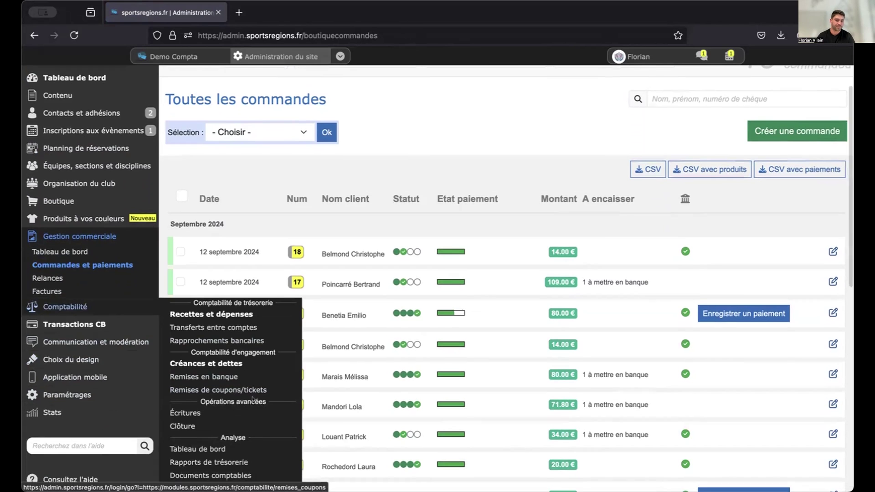
scroll(230, 433, "down", 1)
left_click(230, 456)
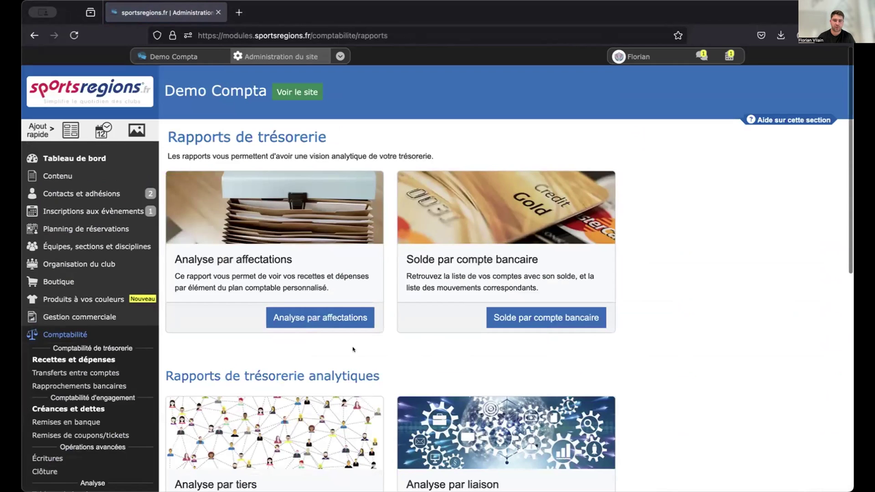
left_click(294, 316)
scroll(371, 326, "down", 8)
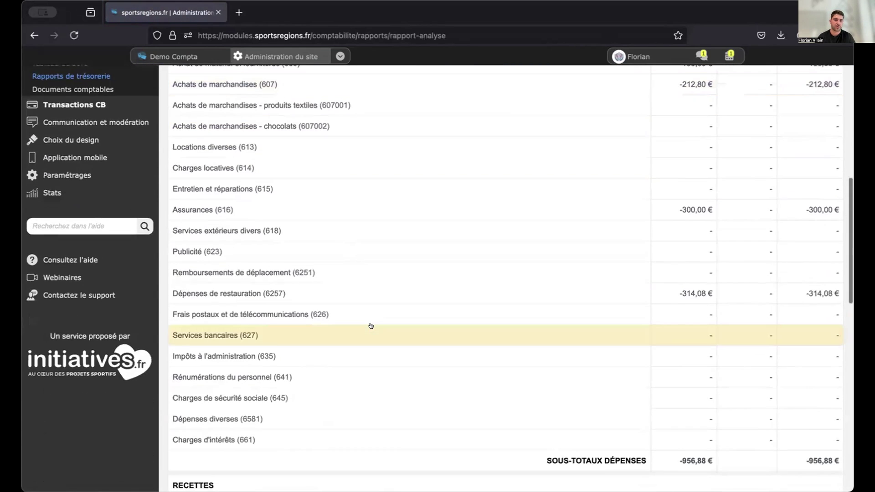
scroll(371, 326, "down", 7)
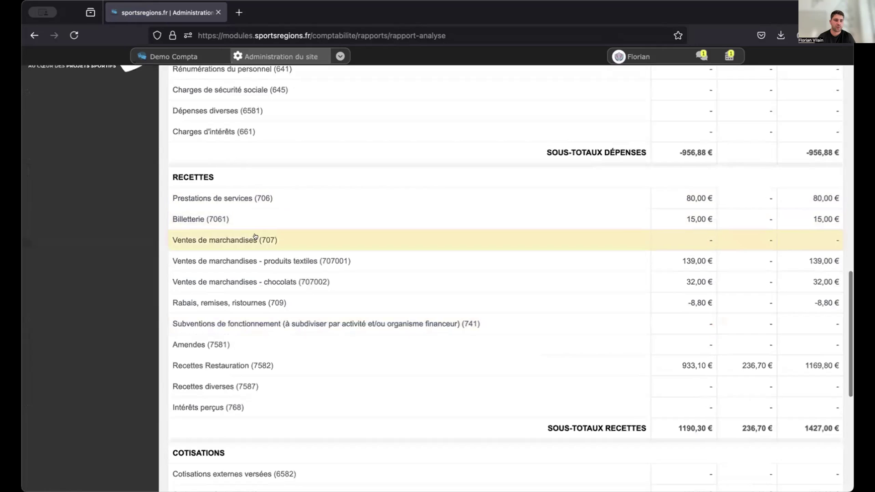
scroll(258, 248, "down", 3)
scroll(258, 248, "down", 1)
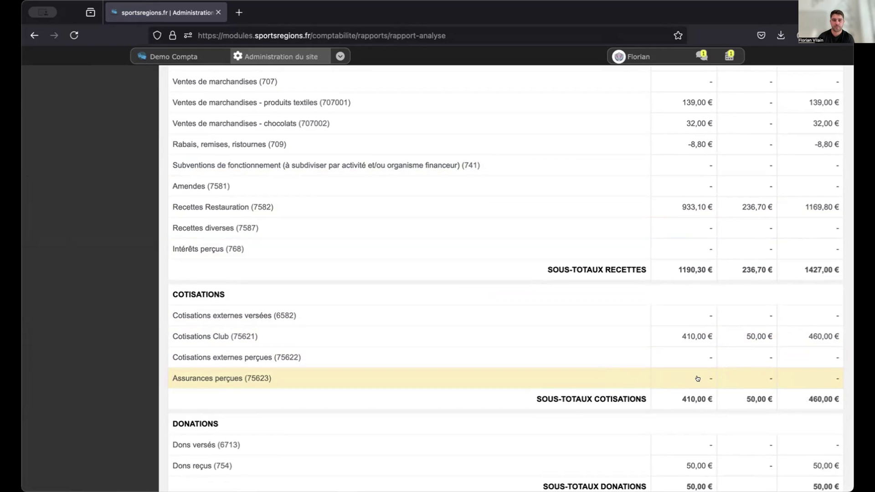
scroll(697, 379, "up", 1)
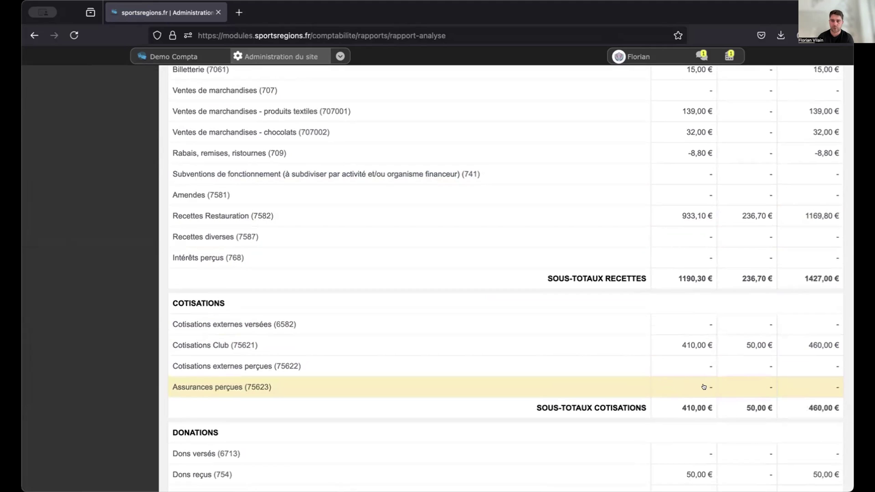
scroll(704, 387, "up", 5)
scroll(702, 387, "down", 5)
scroll(693, 378, "up", 15)
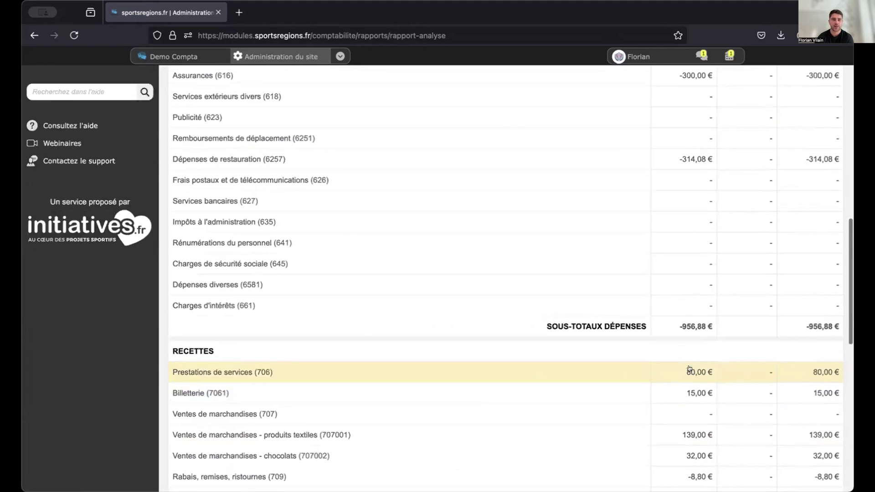
scroll(690, 369, "up", 10)
Go to the Adhésion en ligne settings and open the Assurance membership product for editing.
mouse_move(64, 423)
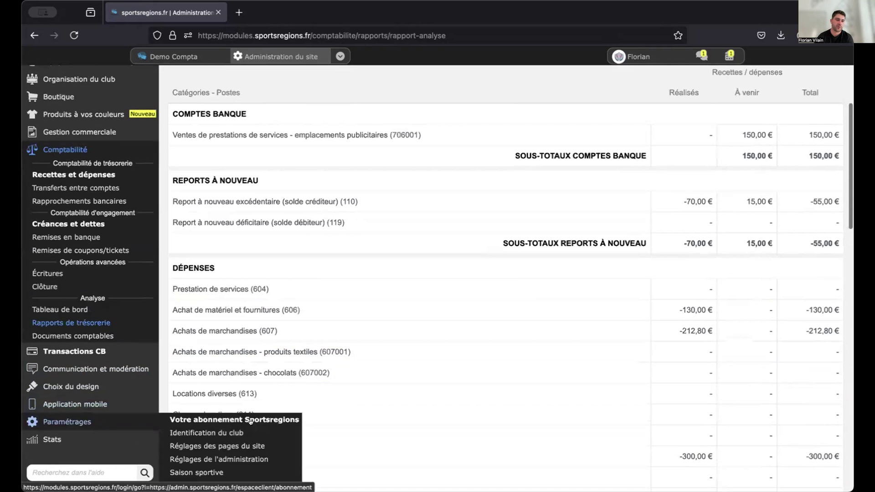
scroll(250, 422, "down", 4)
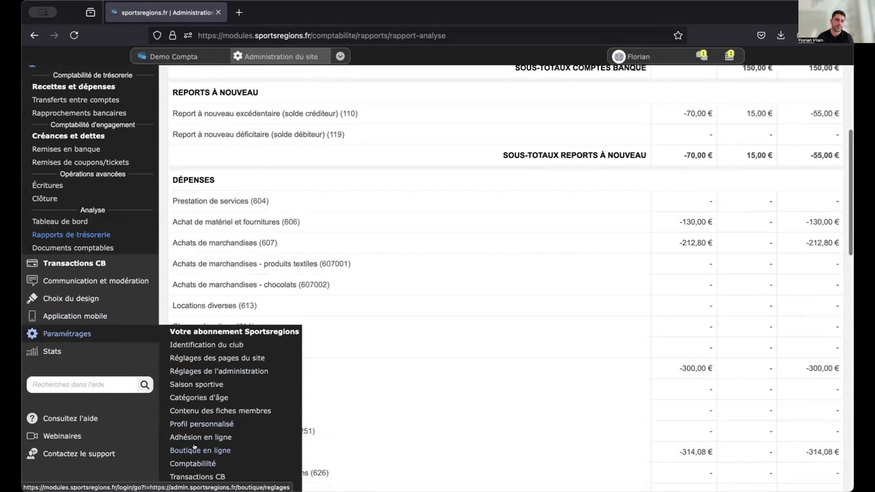
left_click(196, 438)
scroll(640, 341, "down", 10)
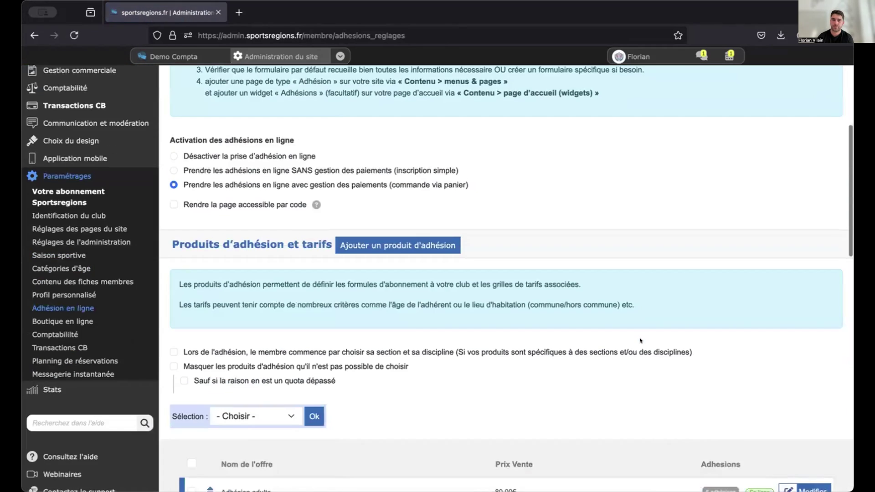
scroll(640, 341, "down", 5)
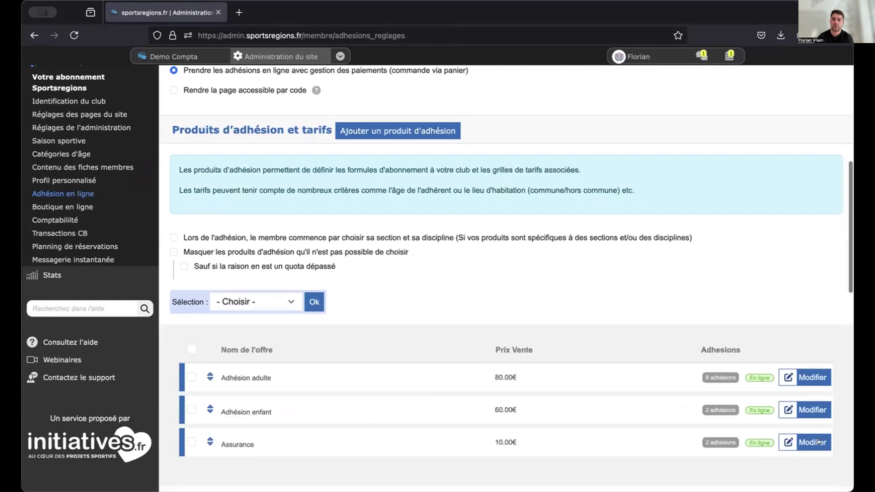
left_click(819, 441)
left_click(560, 194)
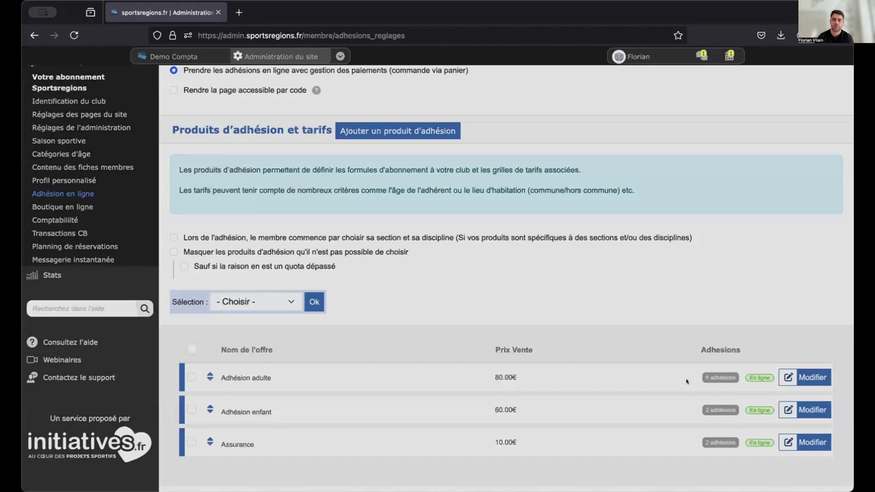
left_click(810, 446)
left_click(498, 339)
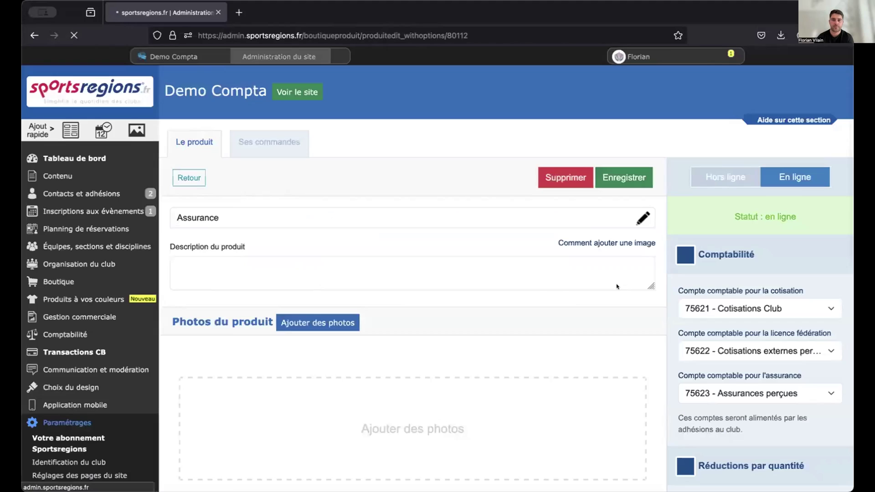
Examine the accounting accounts assigned to the Assurance product, including the account choices for insurance, keeping 75623 - Assurances perçues.
scroll(790, 362, "down", 2)
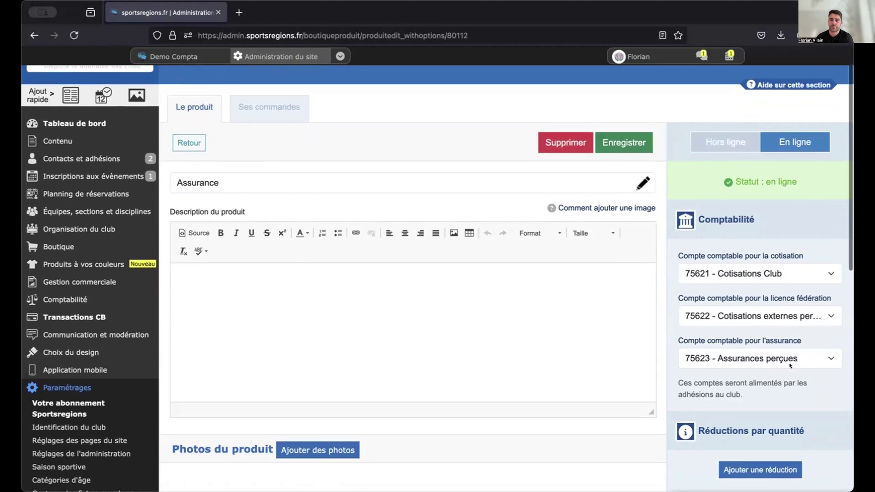
left_click(763, 350)
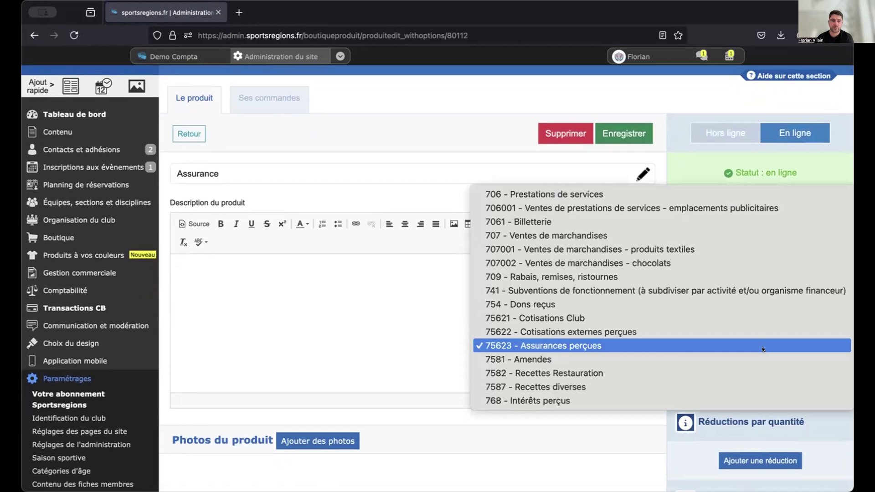
left_click(763, 350)
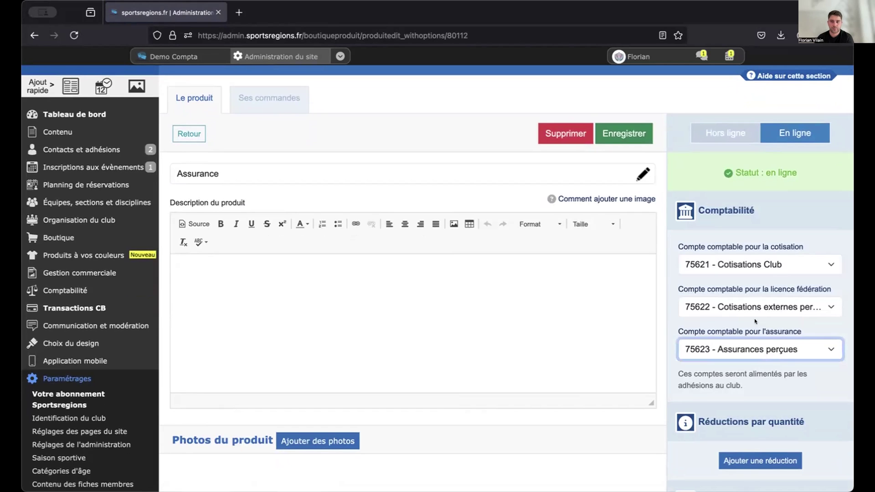
scroll(766, 373, "down", 1)
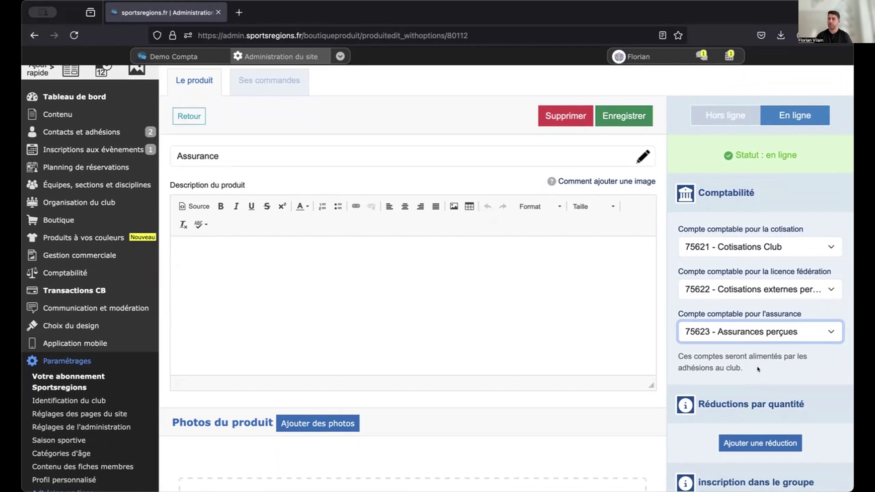
scroll(734, 356, "down", 1)
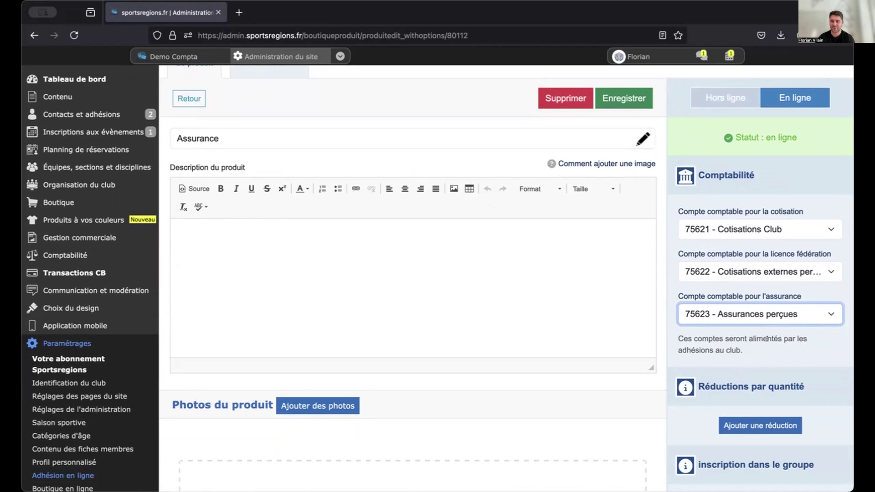
left_click(781, 349)
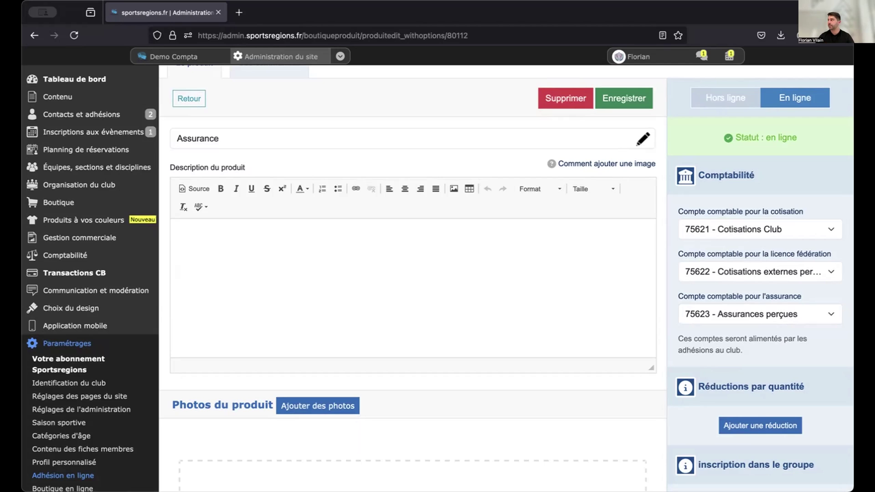
scroll(439, 156, "up", 2)
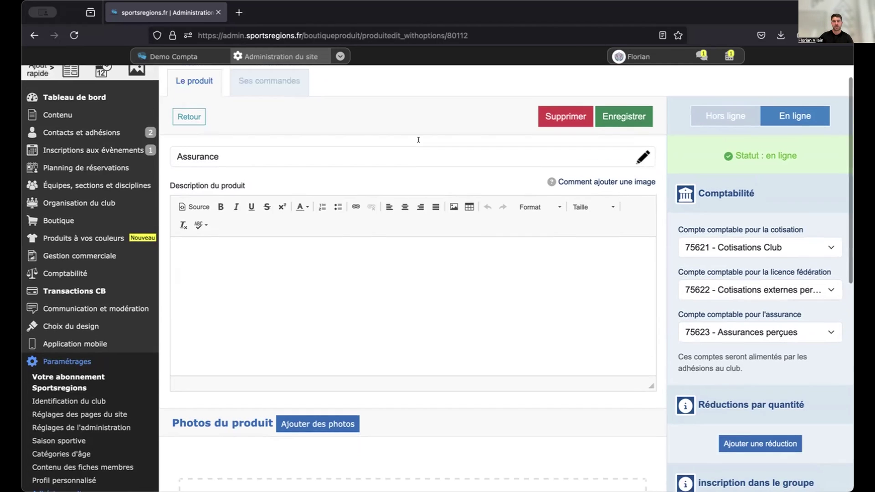
Open Documents comptables under Comptabilité and look over the available accounting documents.
mouse_move(114, 158)
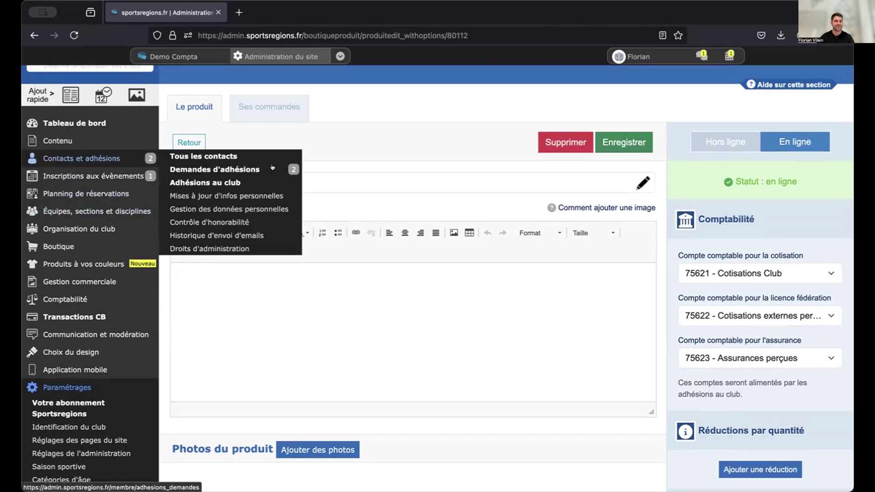
mouse_move(105, 318)
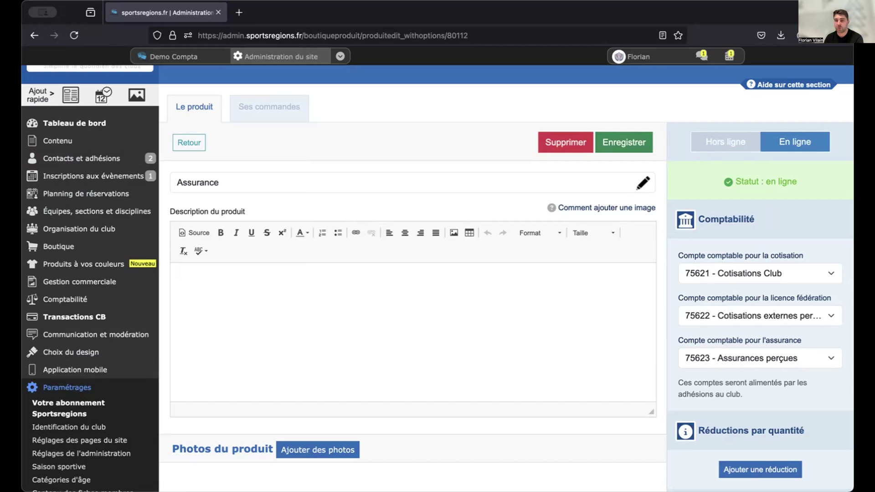
scroll(98, 343, "down", 3)
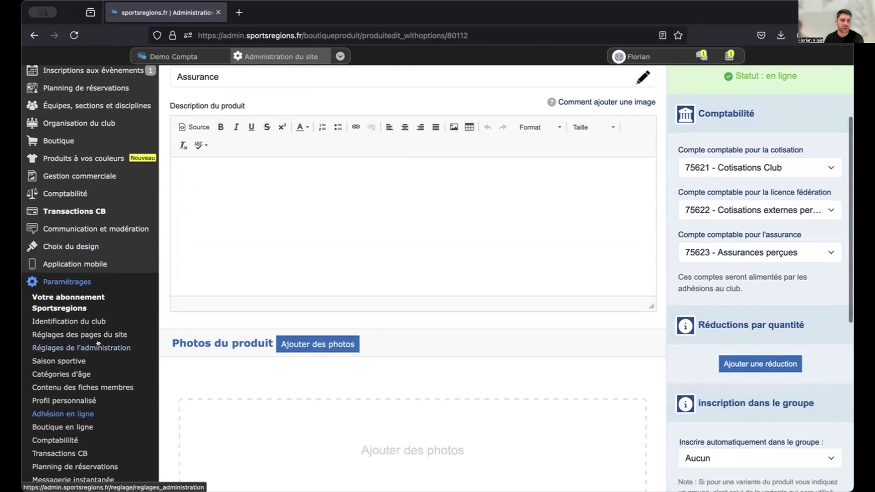
mouse_move(186, 191)
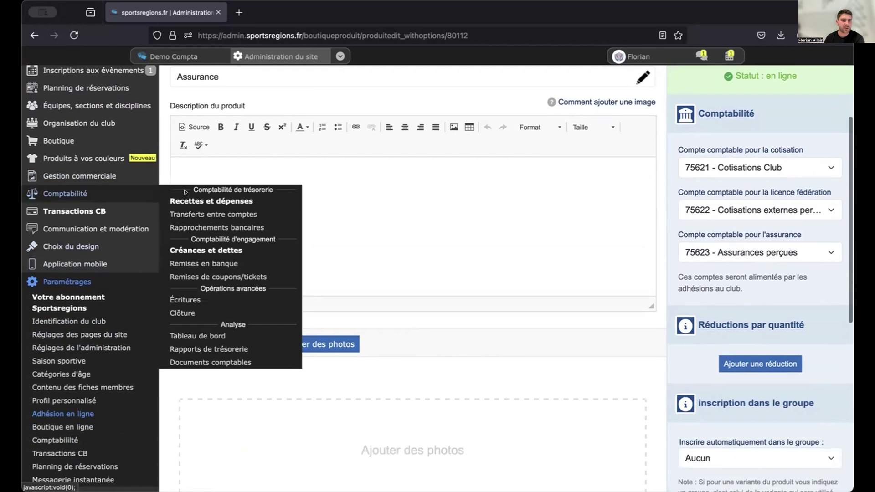
left_click(240, 360)
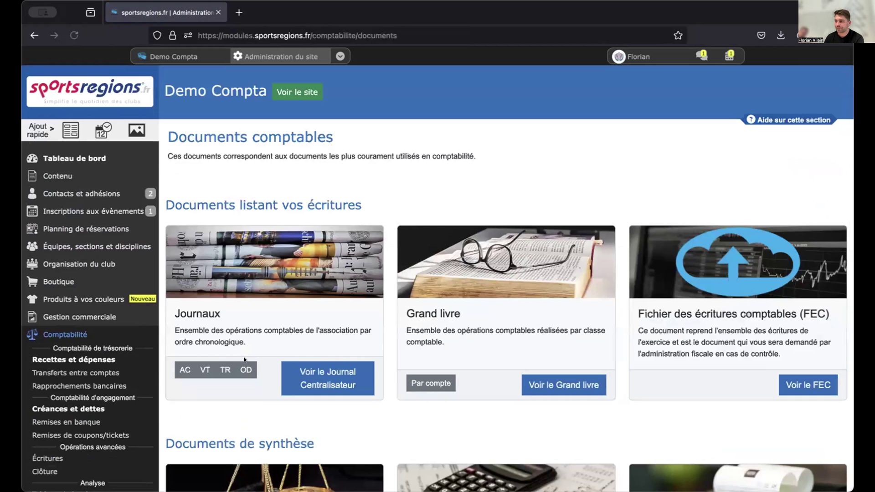
scroll(554, 305, "down", 1)
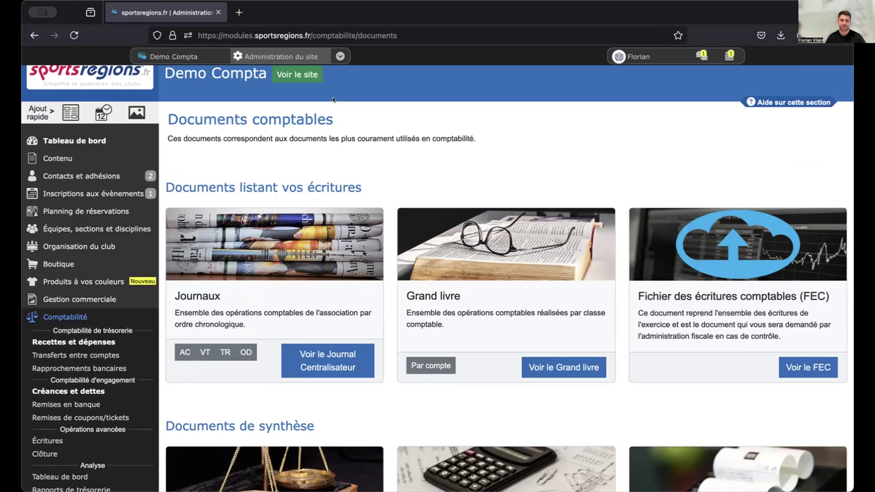
Open the help site aide.sportsregions.fr in a new browser tab.
left_click(231, 12)
type("aide.sportsregions.fr")
key("Return")
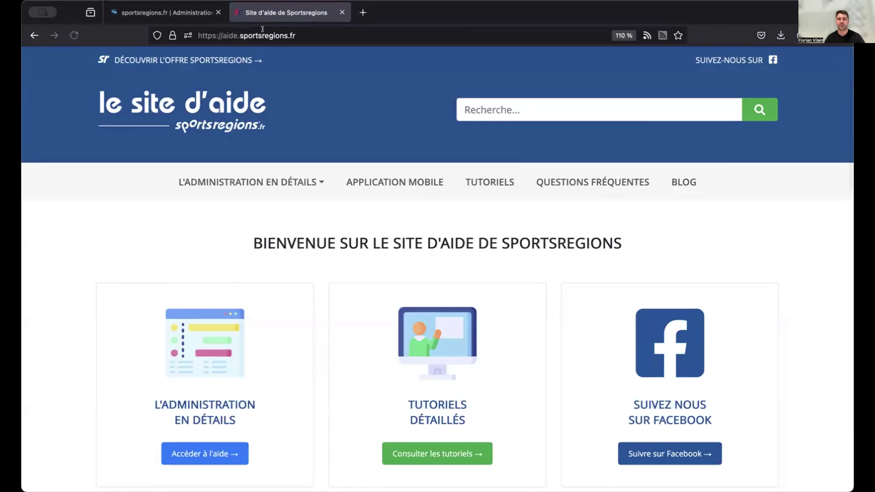
Search the help site for "manuel" and look through the help, tutorial and blog results.
left_click(484, 109)
type("manuel")
key("Return")
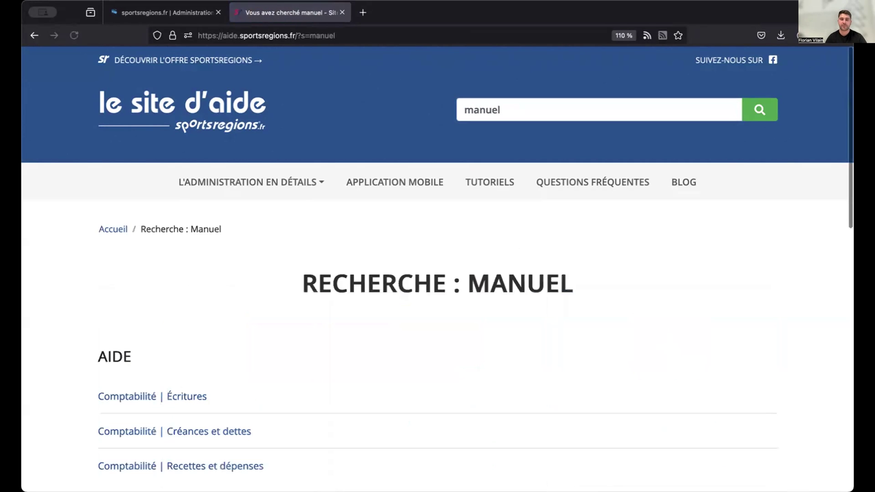
scroll(384, 179, "down", 6)
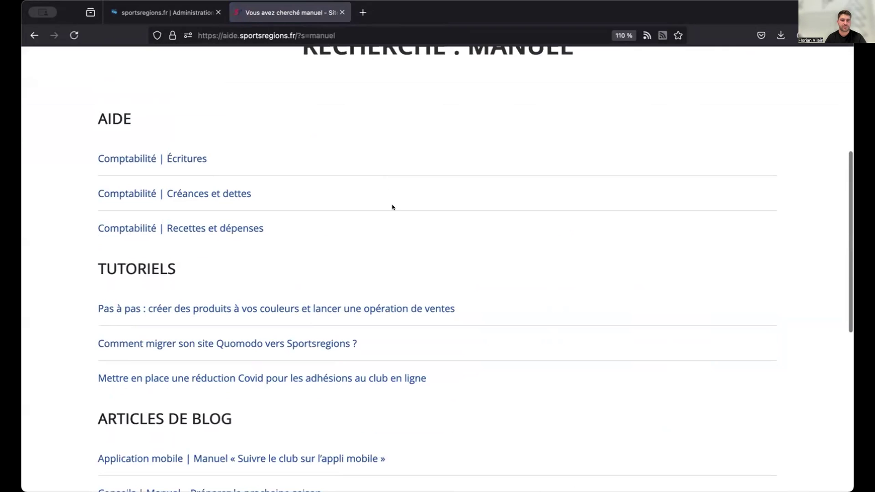
scroll(394, 207, "down", 2)
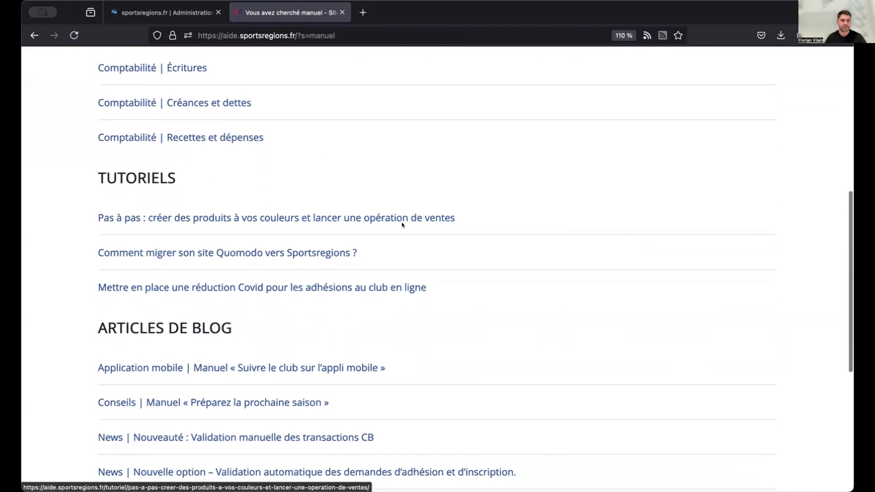
scroll(407, 230, "down", 2)
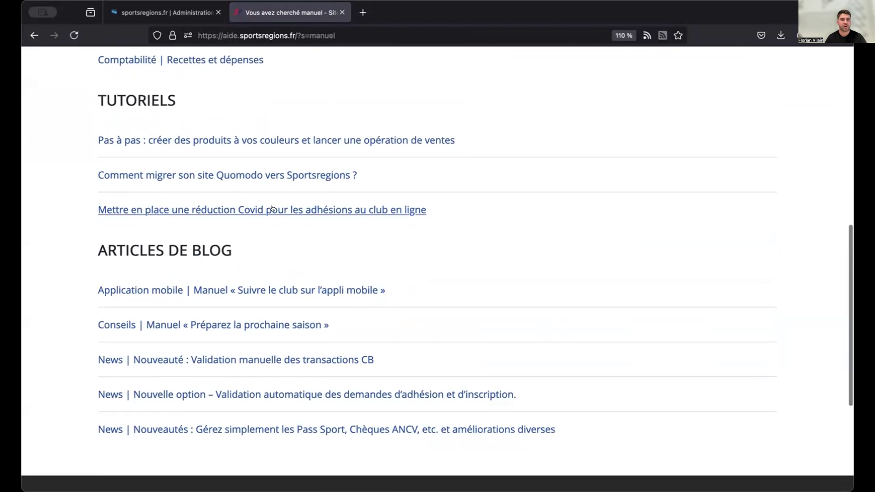
scroll(319, 292, "down", 1)
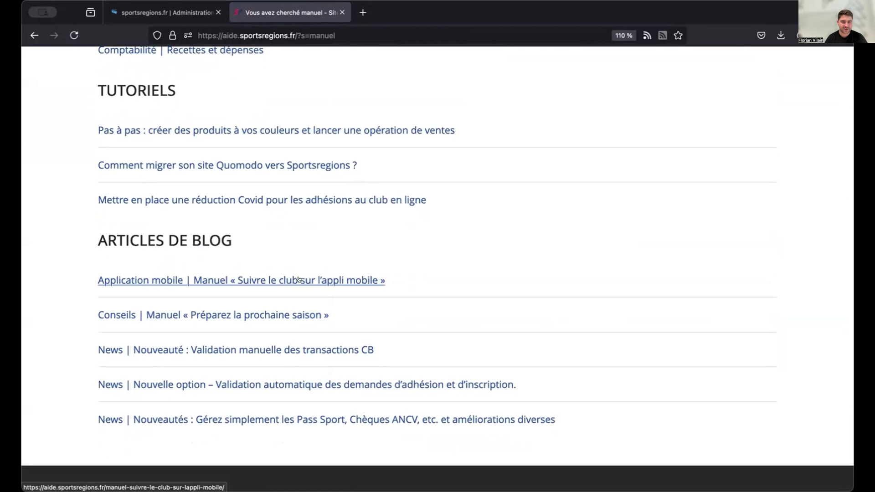
scroll(319, 350, "up", 10)
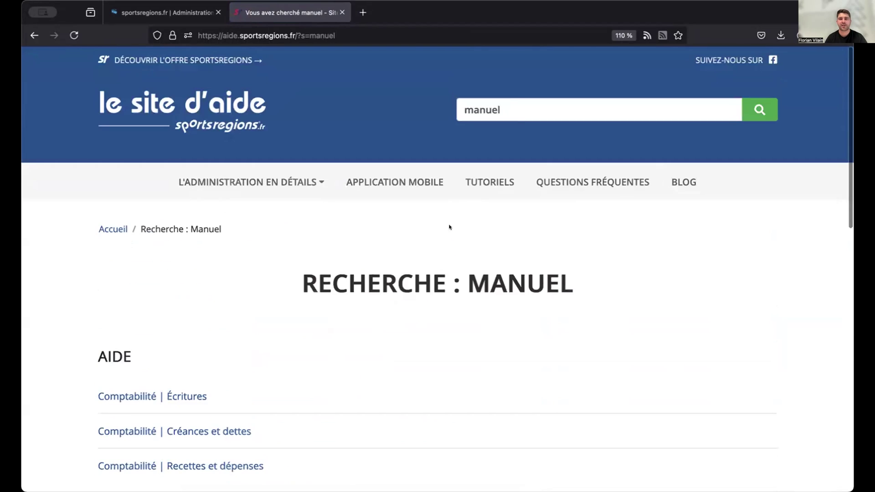
Replace the help site search with "comptabilité" and run it.
double_click(529, 115)
type("co")
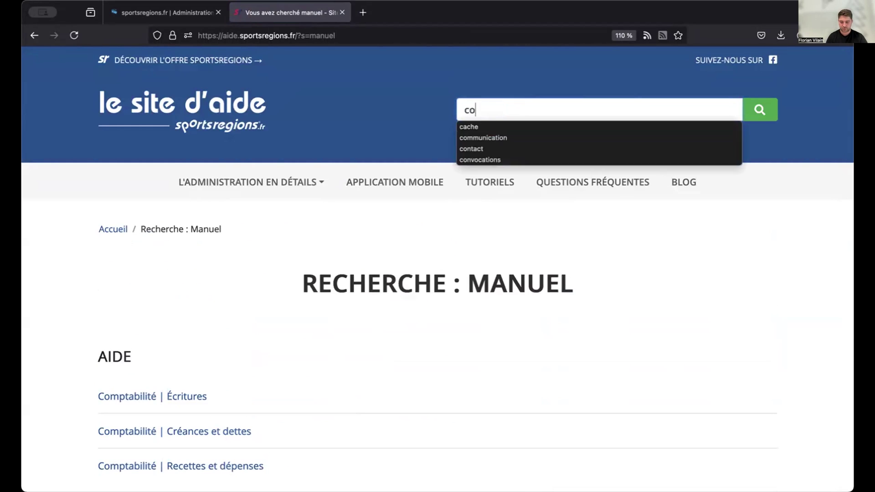
type("mptabi")
key("BackSpace")
key("BackSpace")
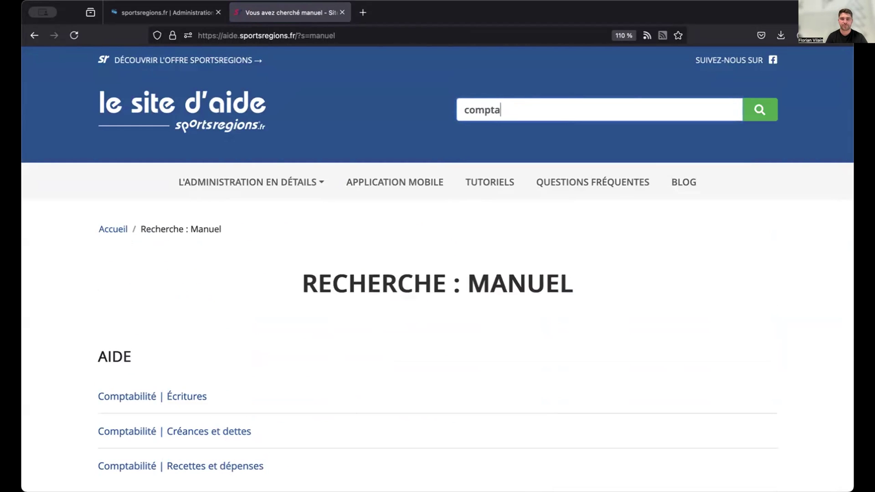
type("bnilité")
key("BackSpace")
key("BackSpace")
key("BackSpace")
key("BackSpace")
key("BackSpace")
key("BackSpace")
type("ilité")
key("Return")
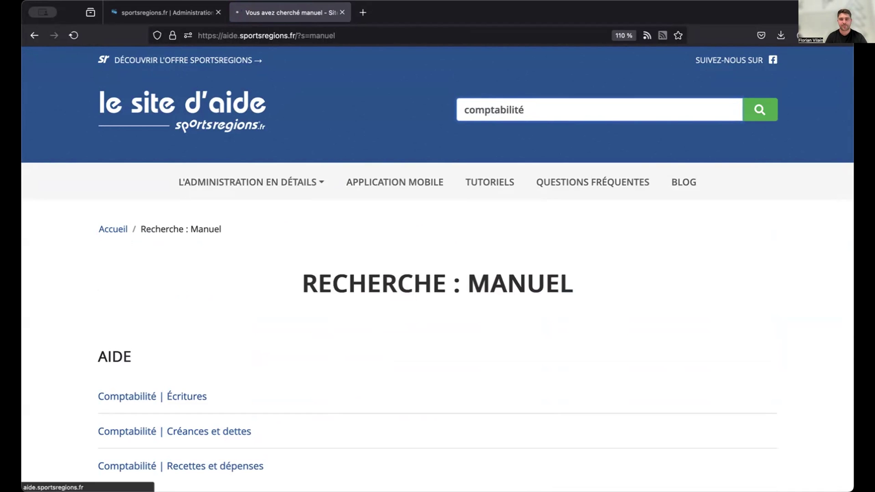
Look through the help, tutorial and blog results for comptabilité, and close the help site tab.
scroll(485, 267, "down", 4)
scroll(484, 268, "down", 5)
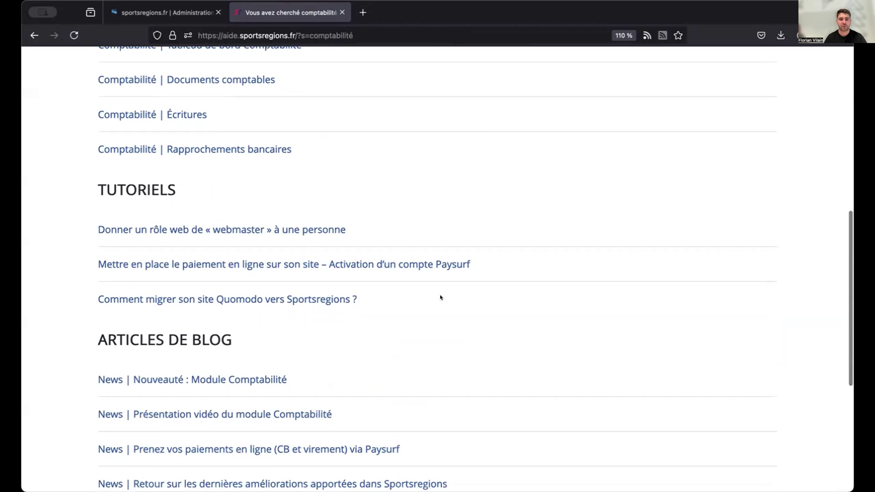
scroll(433, 321, "down", 1)
scroll(436, 324, "down", 1)
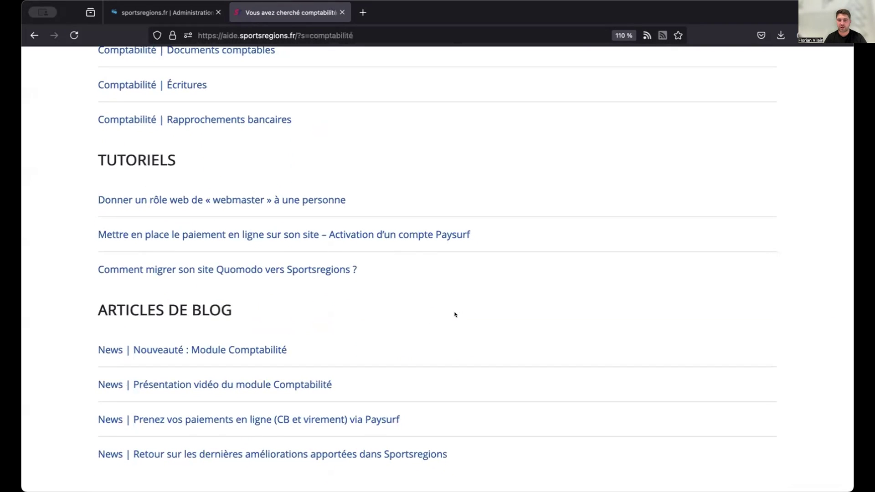
scroll(455, 318, "up", 3)
scroll(454, 321, "up", 5)
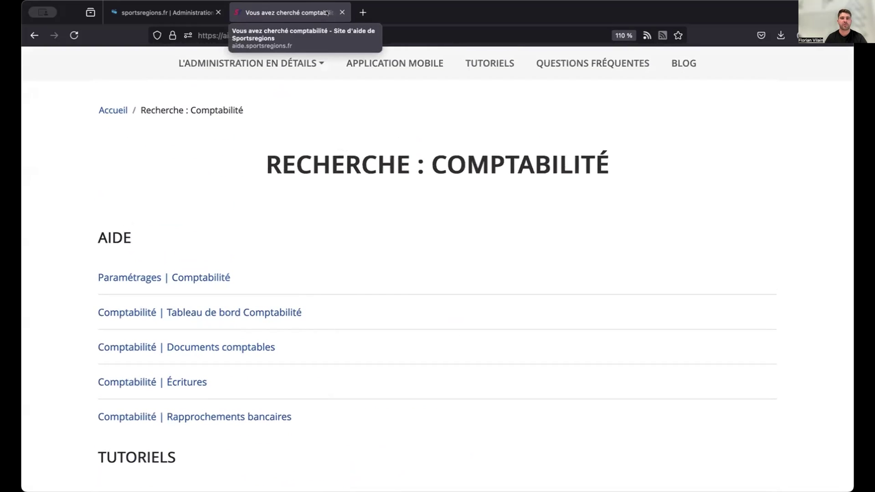
left_click(342, 12)
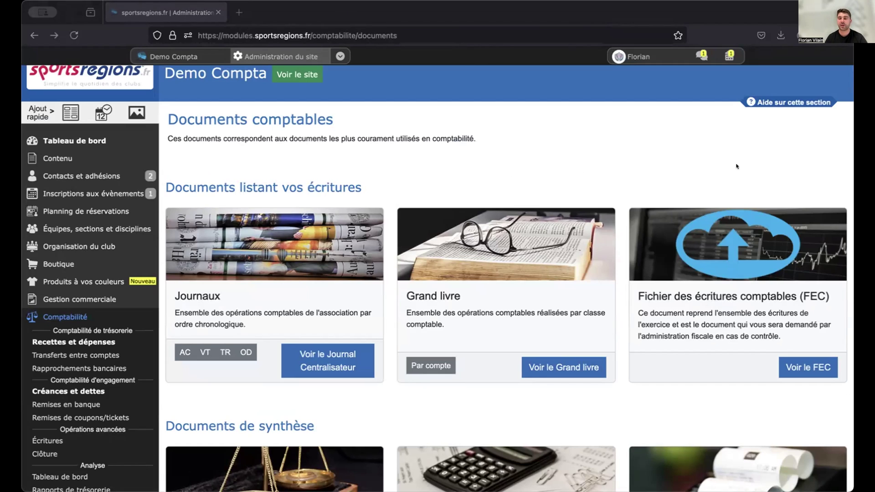
Open the Recettes et dépenses list under Comptabilité.
left_click(759, 164)
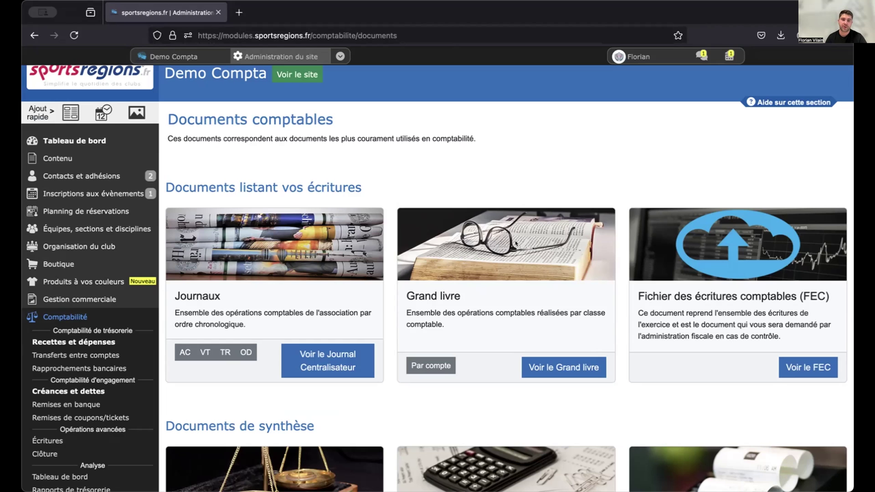
scroll(102, 358, "down", 1)
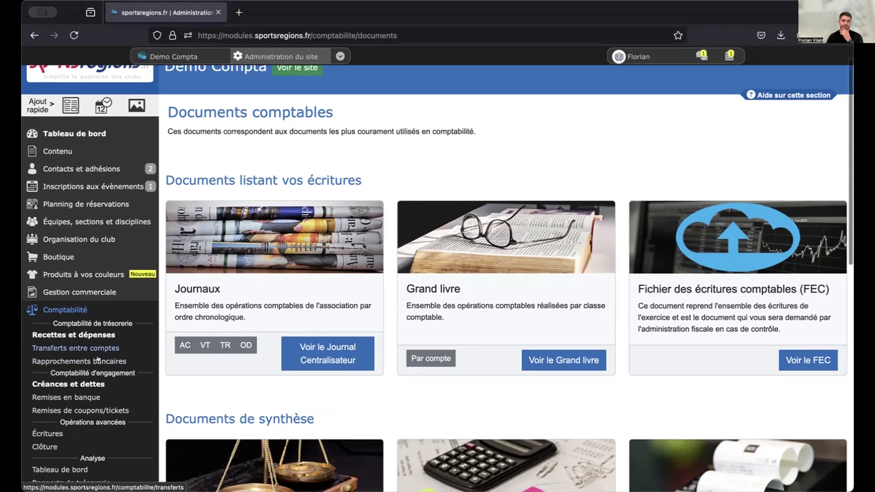
left_click(108, 335)
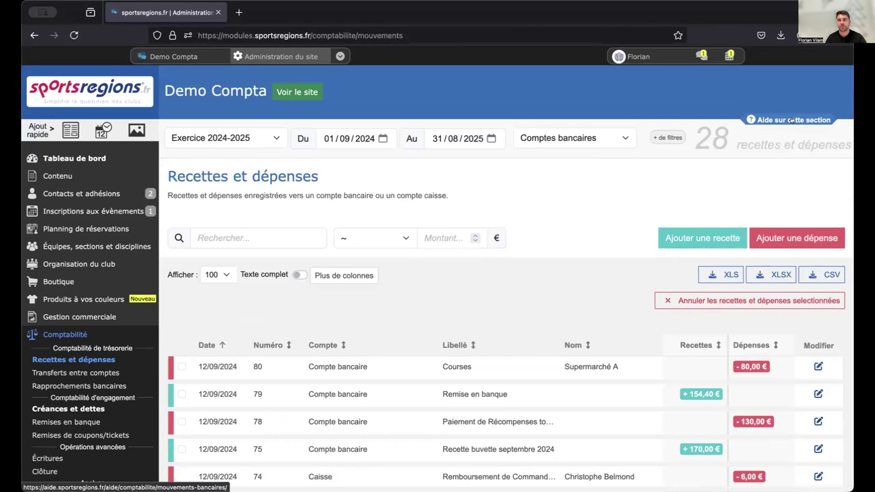
Open the help page for the Recettes et dépenses section and look over its introduction and table of contents.
left_click(792, 120)
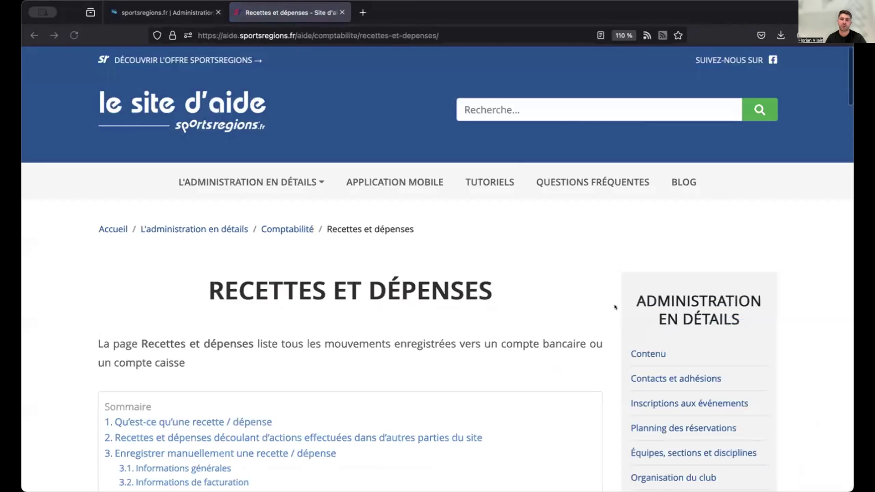
scroll(562, 418, "down", 3)
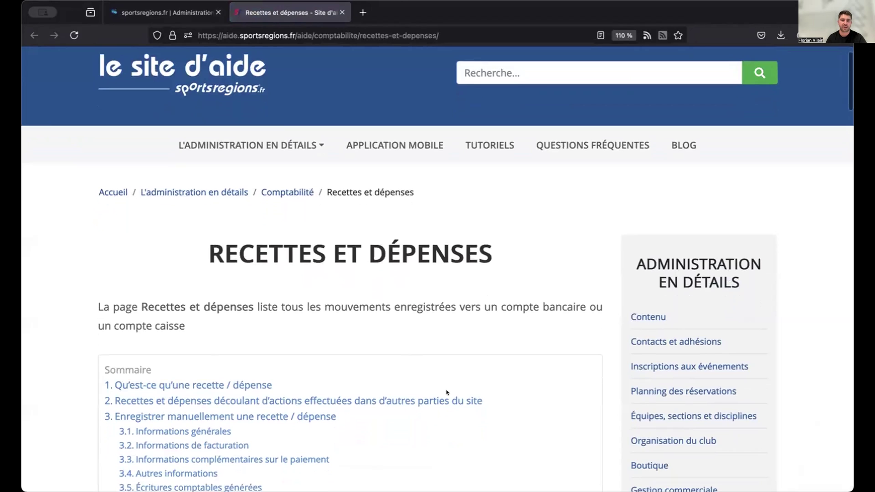
scroll(446, 392, "down", 3)
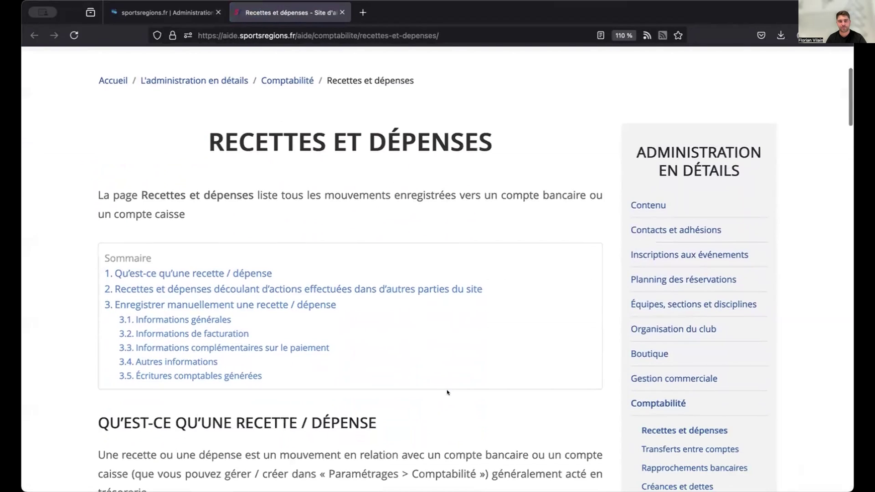
scroll(433, 292, "up", 5)
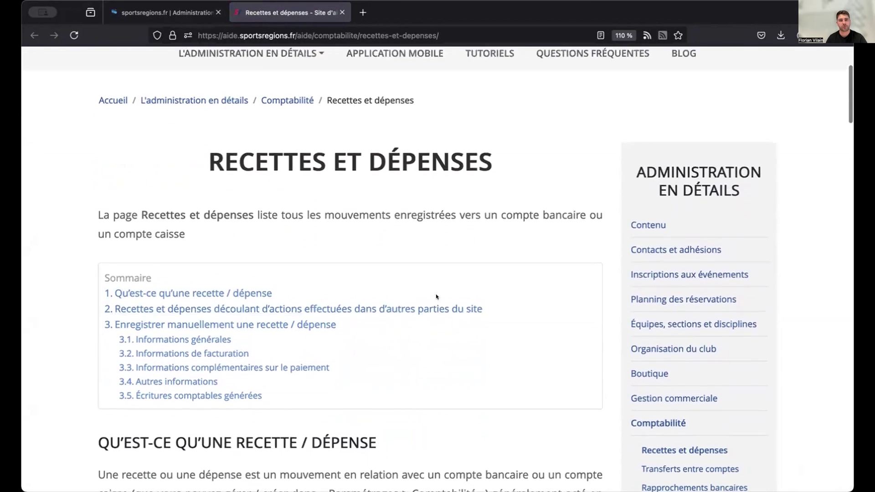
Open the Comptabilité category of the detailed administration help, browse its topics, and close the help tab.
left_click(281, 177)
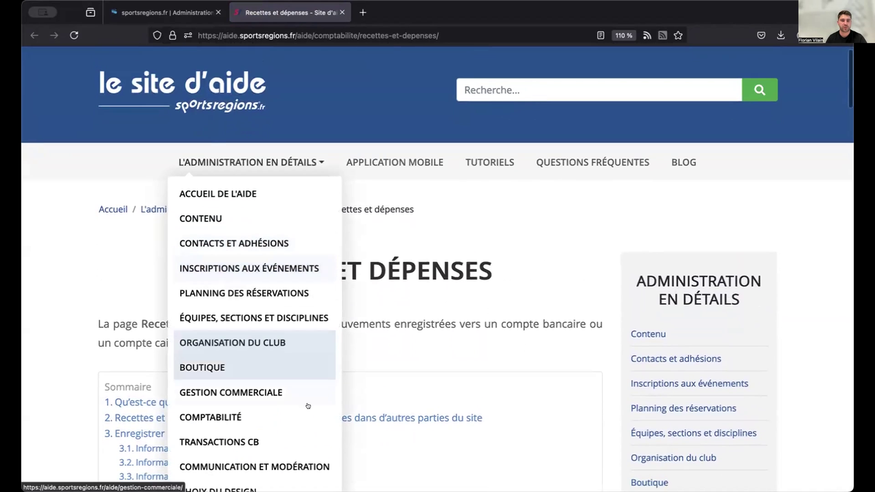
left_click(303, 416)
scroll(303, 420, "down", 3)
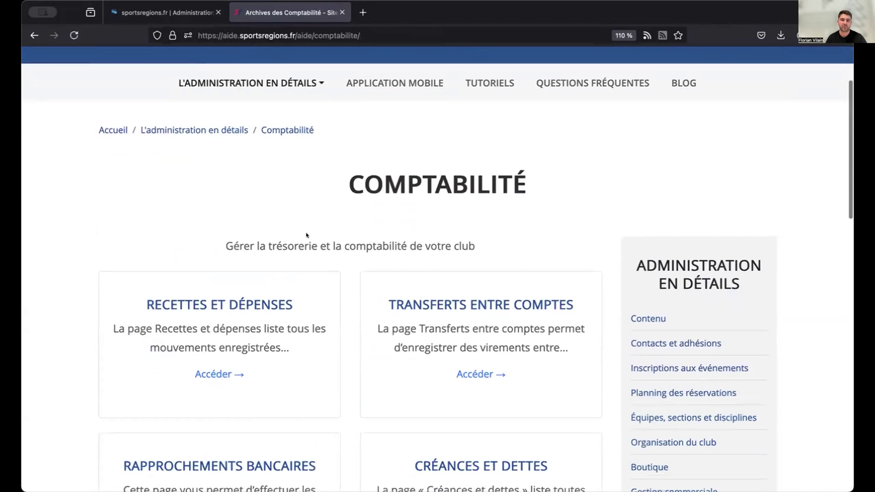
scroll(421, 227, "down", 3)
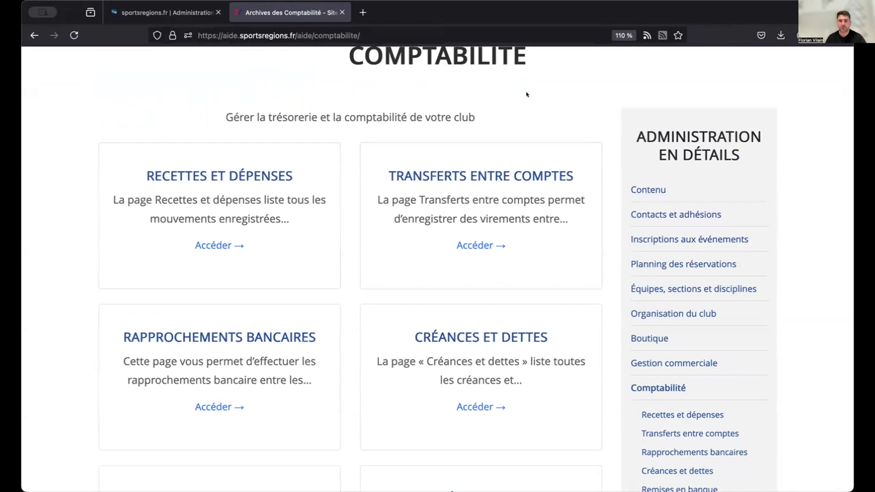
left_click(342, 12)
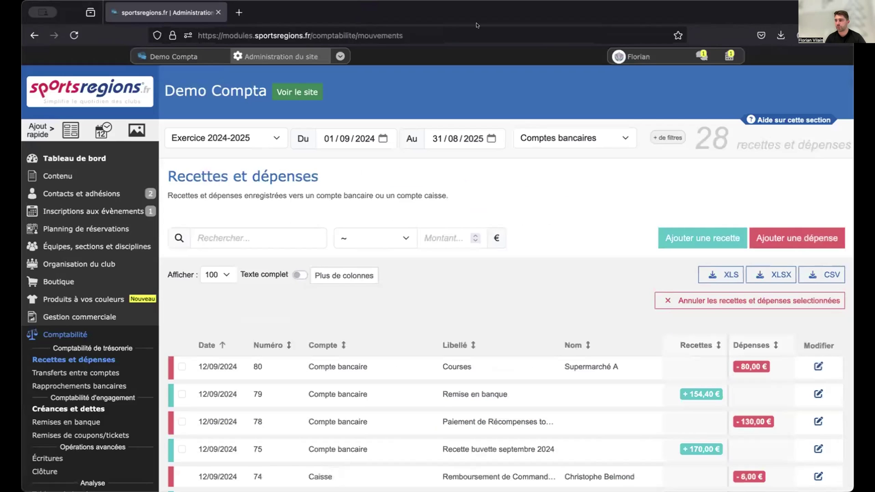